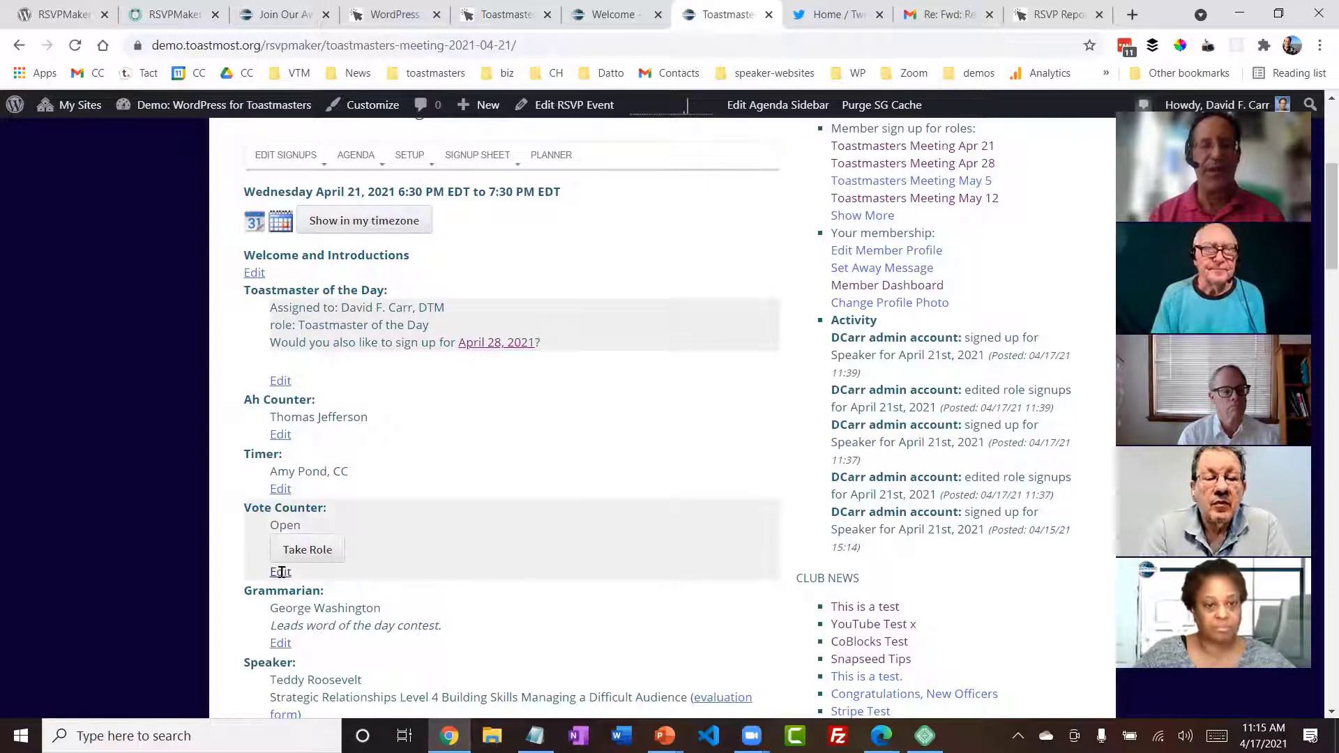
- Assign a club member to the open Vote Counter role on the April 21 meeting signup page
left_click(278, 573)
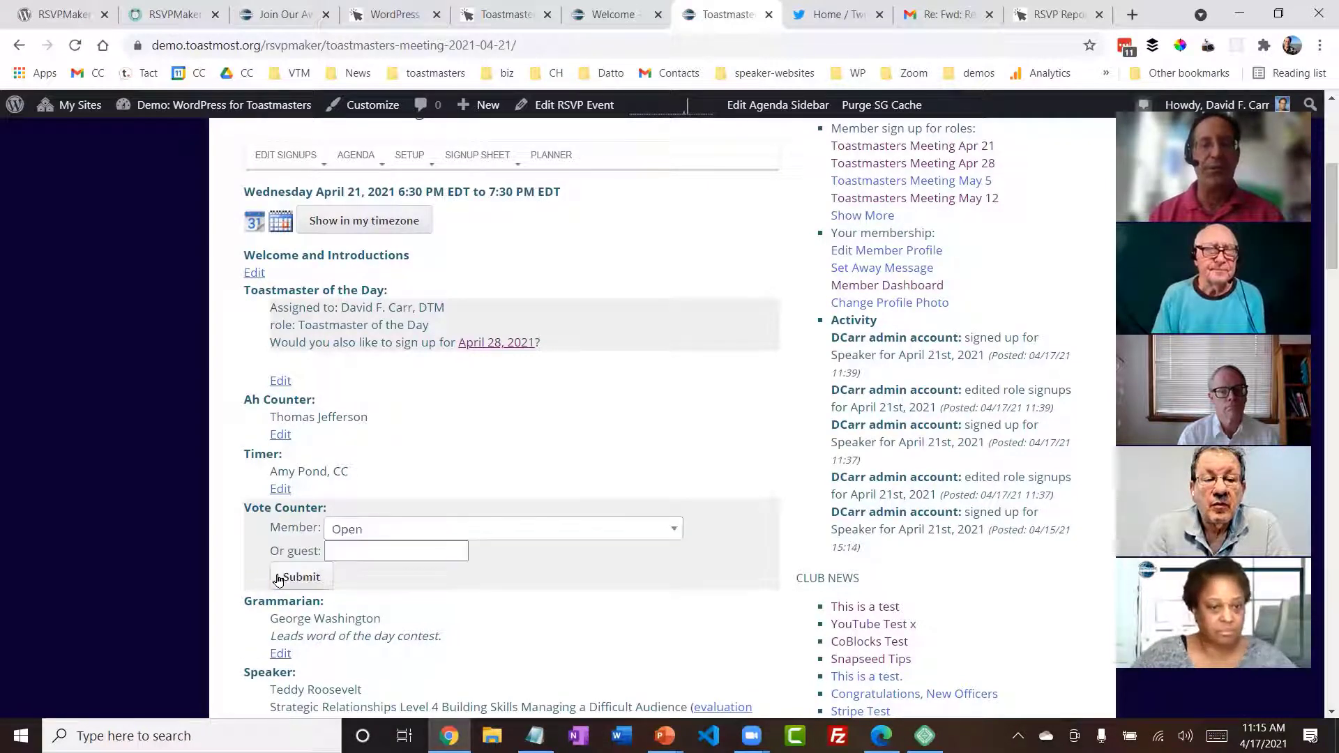
left_click(405, 533)
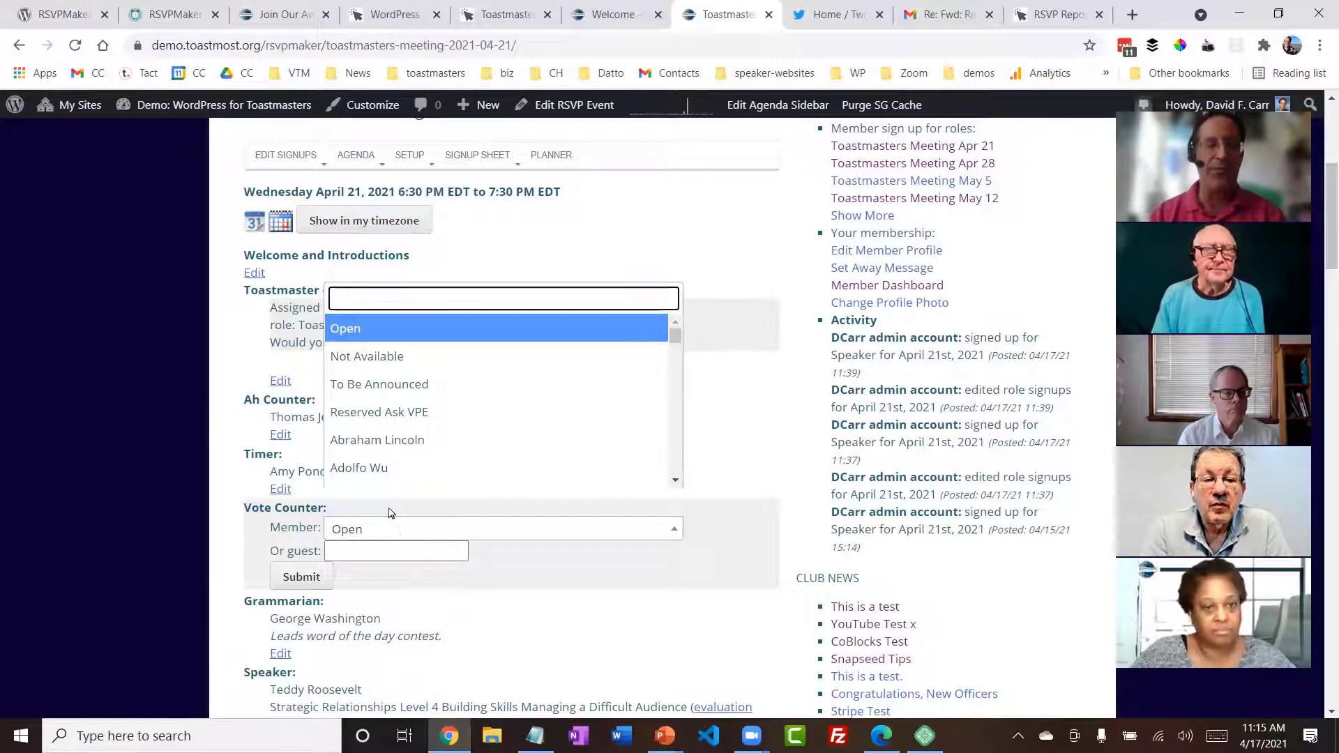
left_click(370, 468)
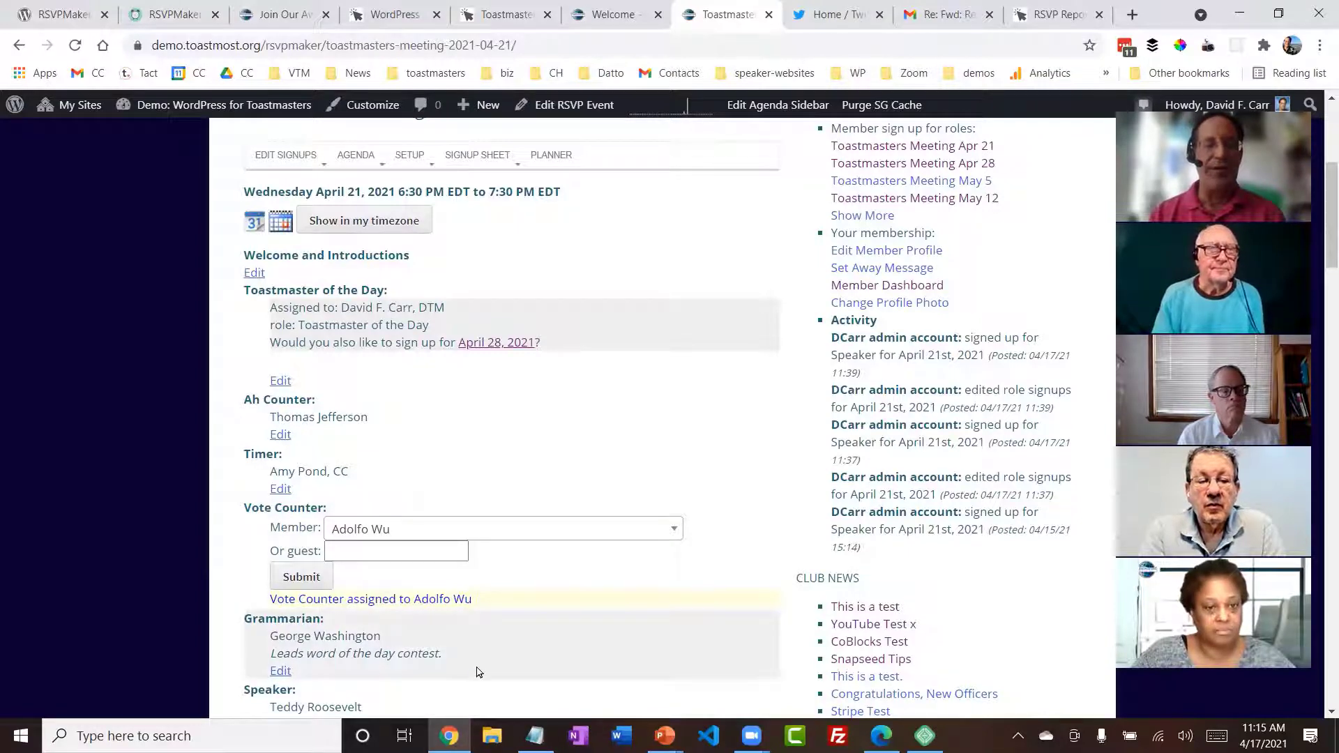
- Examine the reserved speech time and overall speaker time limit listed under the first Speaker slot
scroll(477, 672, "down", 7)
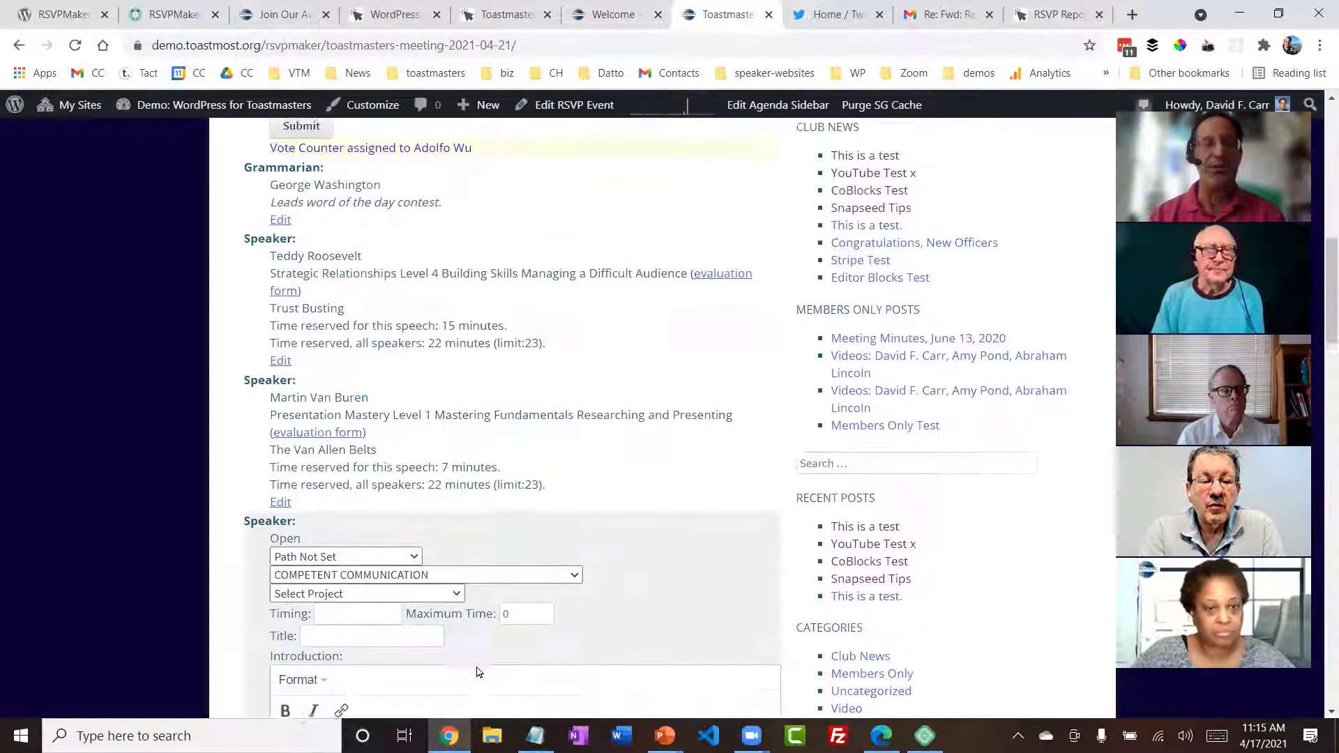
scroll(477, 672, "down", 1)
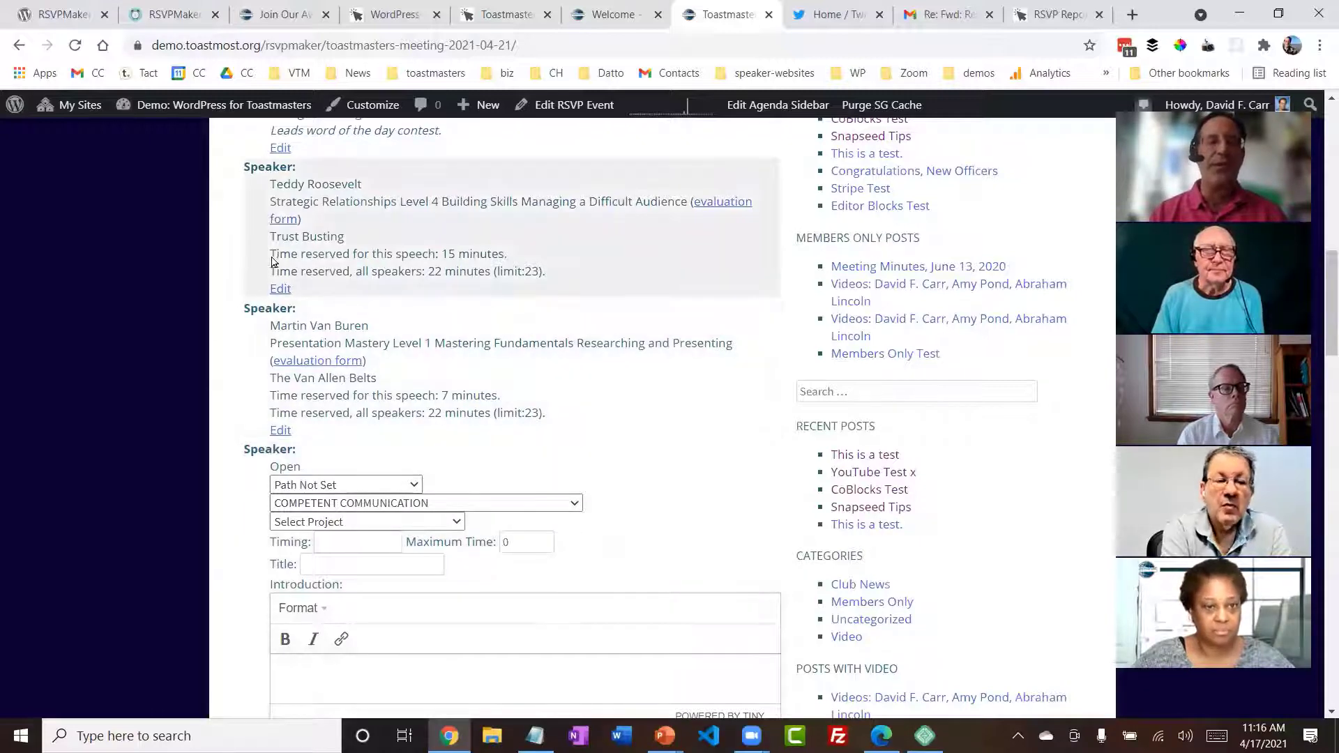
left_click_drag(272, 256, 586, 290)
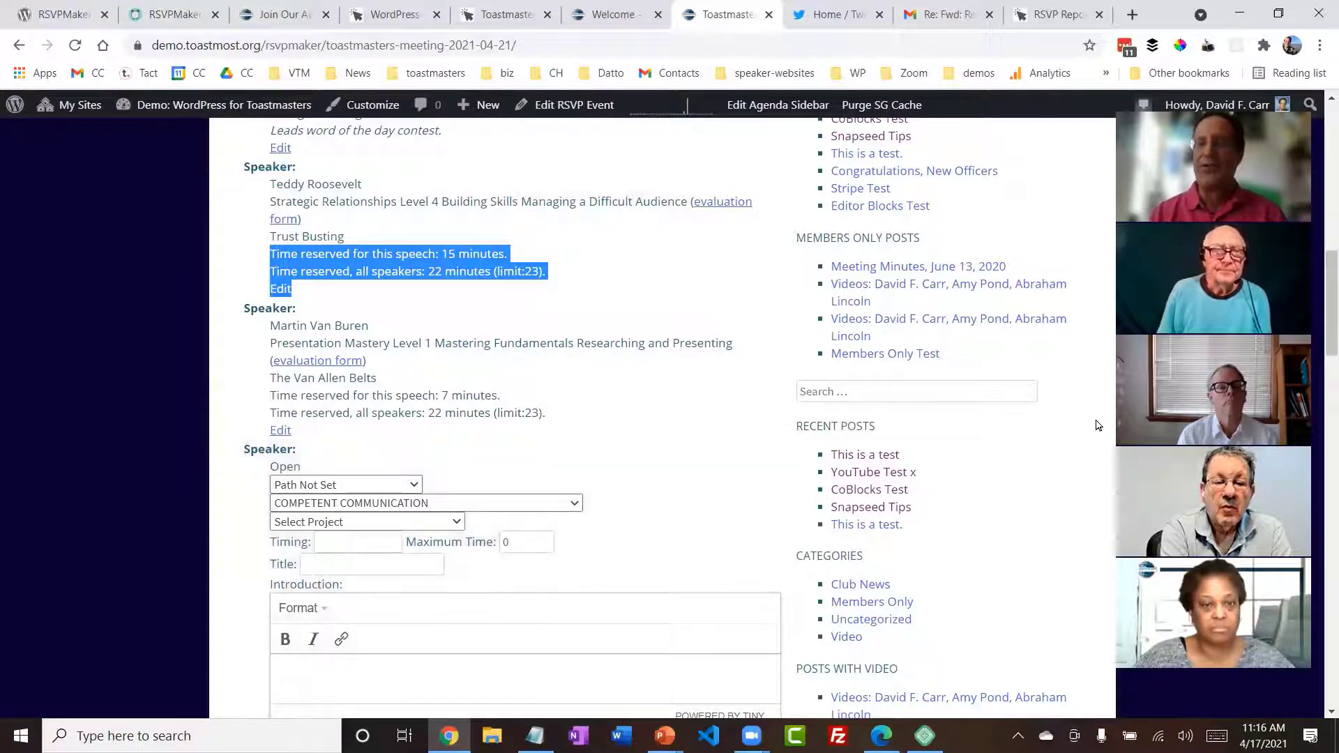
- Open the Agenda Time Planner for the April 21 meeting
left_click_drag(1318, 330, 1319, 229)
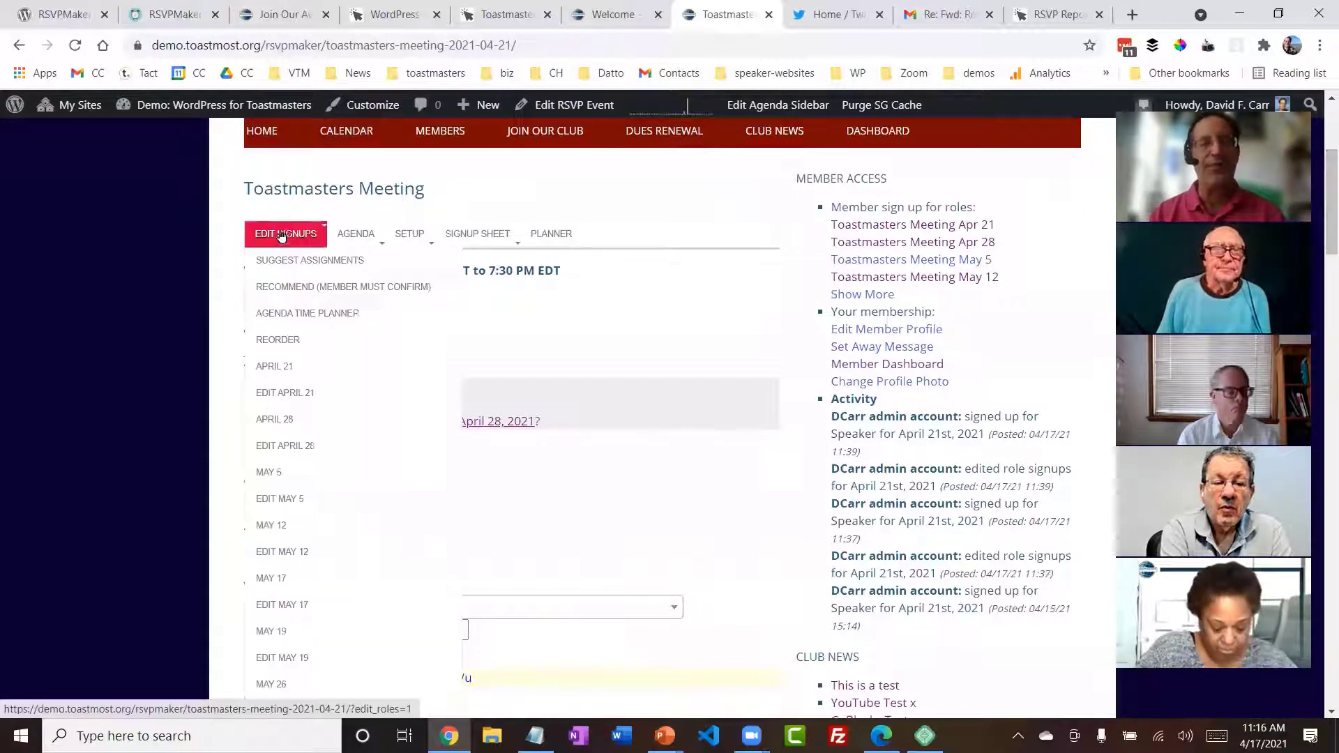
mouse_move(332, 260)
mouse_move(279, 240)
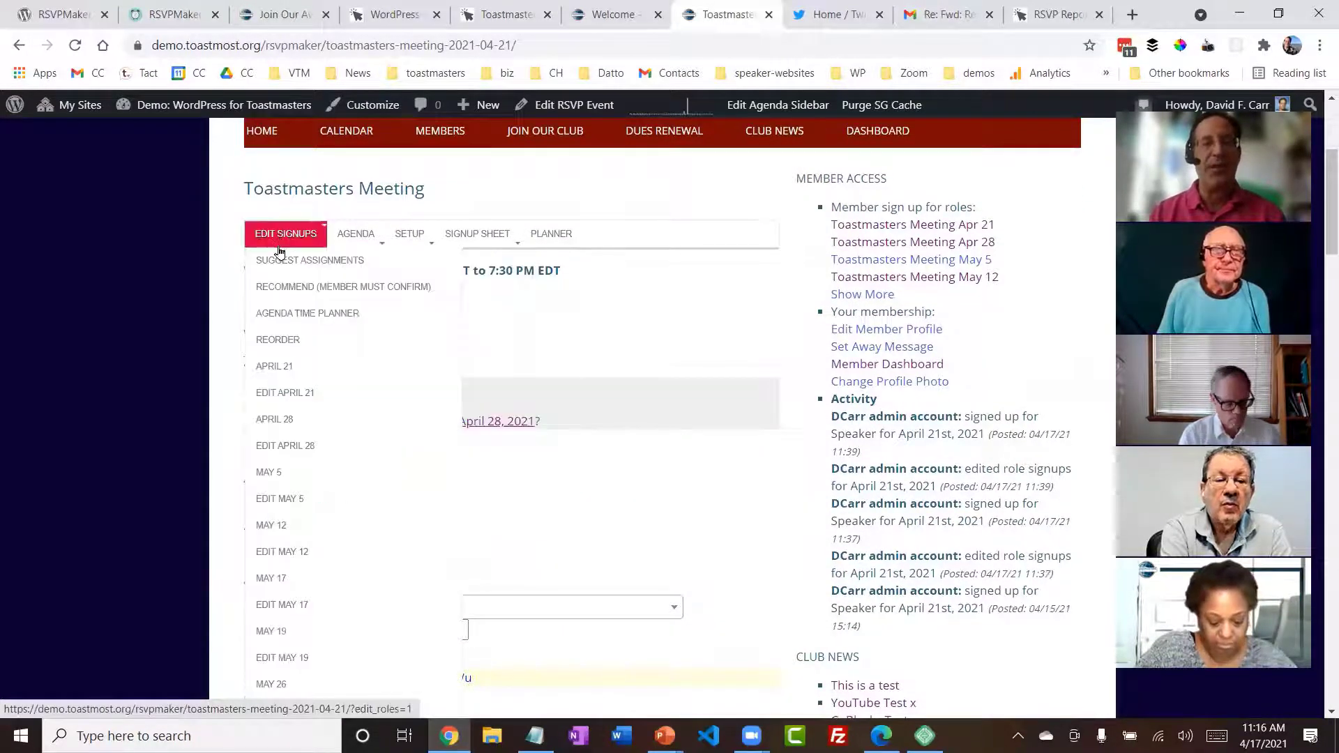
left_click(284, 320)
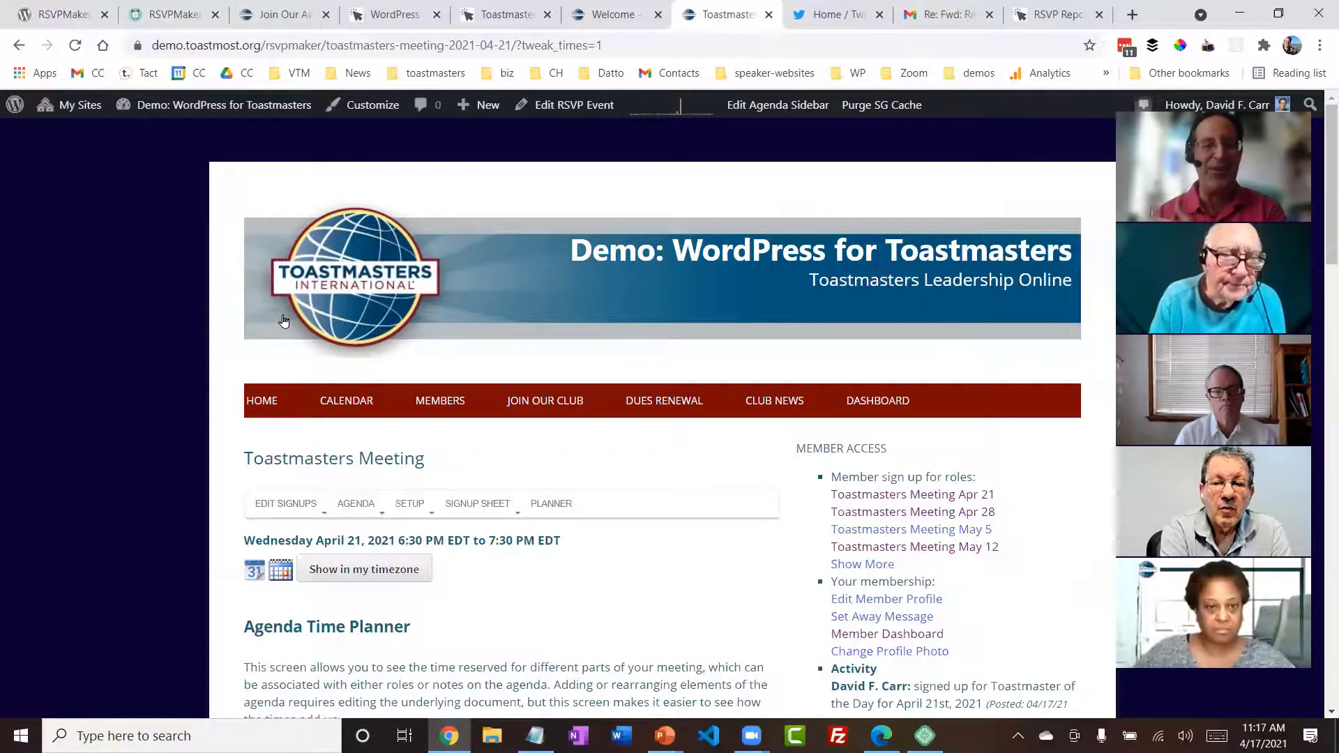
- In the meeting schedule, set the Speaker role to a count of 2 and 22 minutes, and the Evaluator count to 2
scroll(283, 321, "down", 1)
scroll(283, 321, "down", 15)
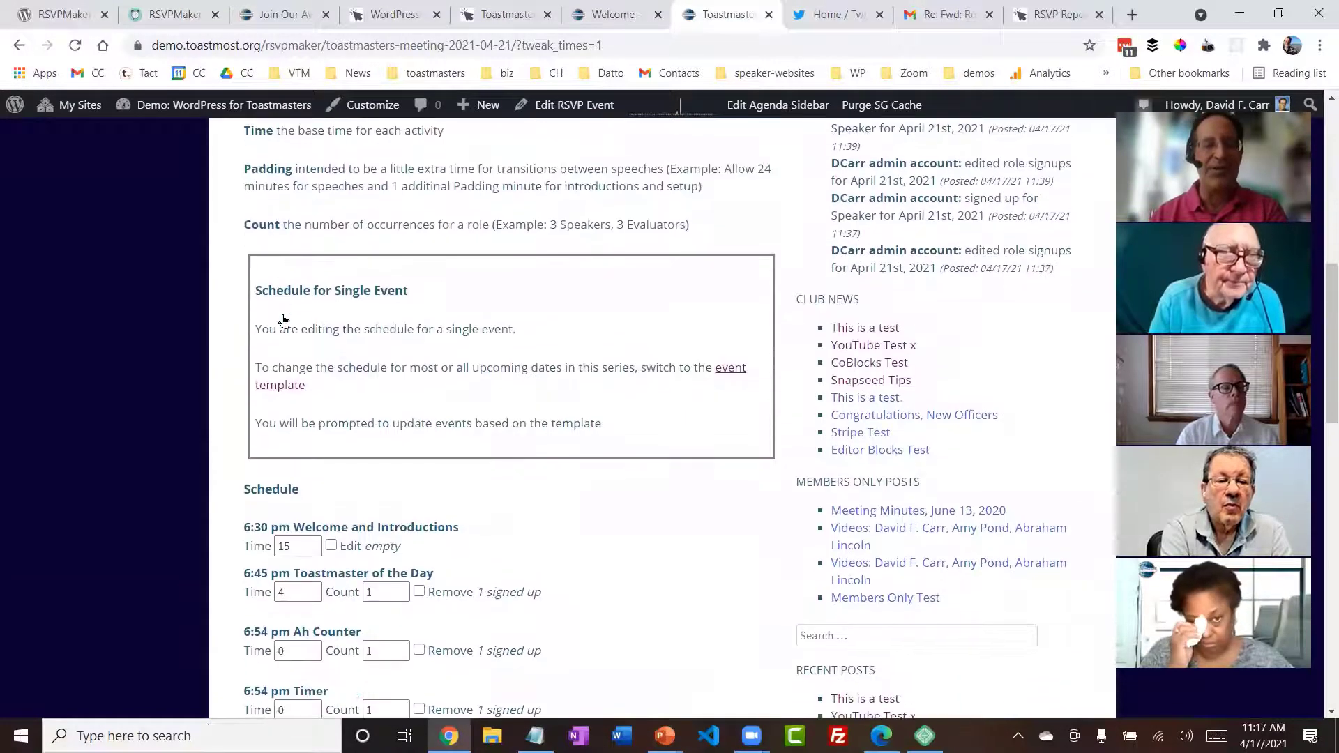
scroll(283, 321, "down", 3)
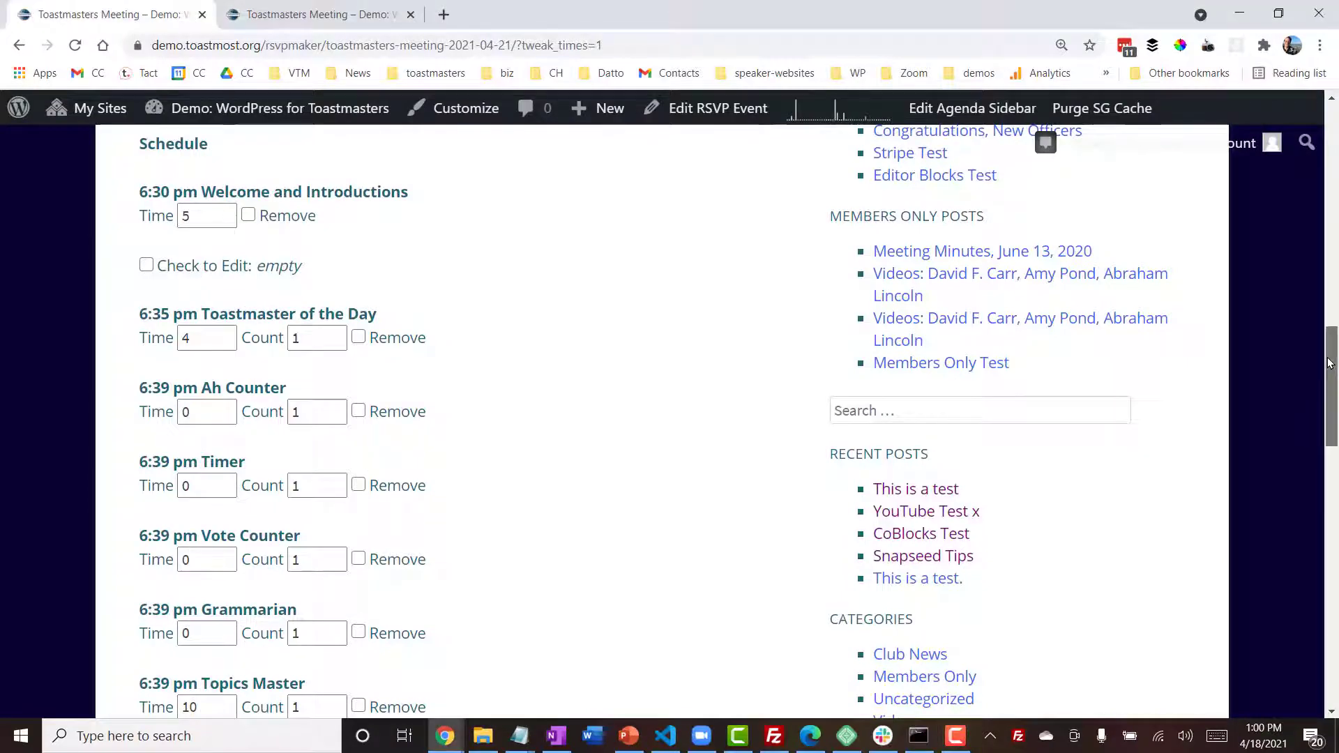
left_click_drag(1330, 363, 1330, 476)
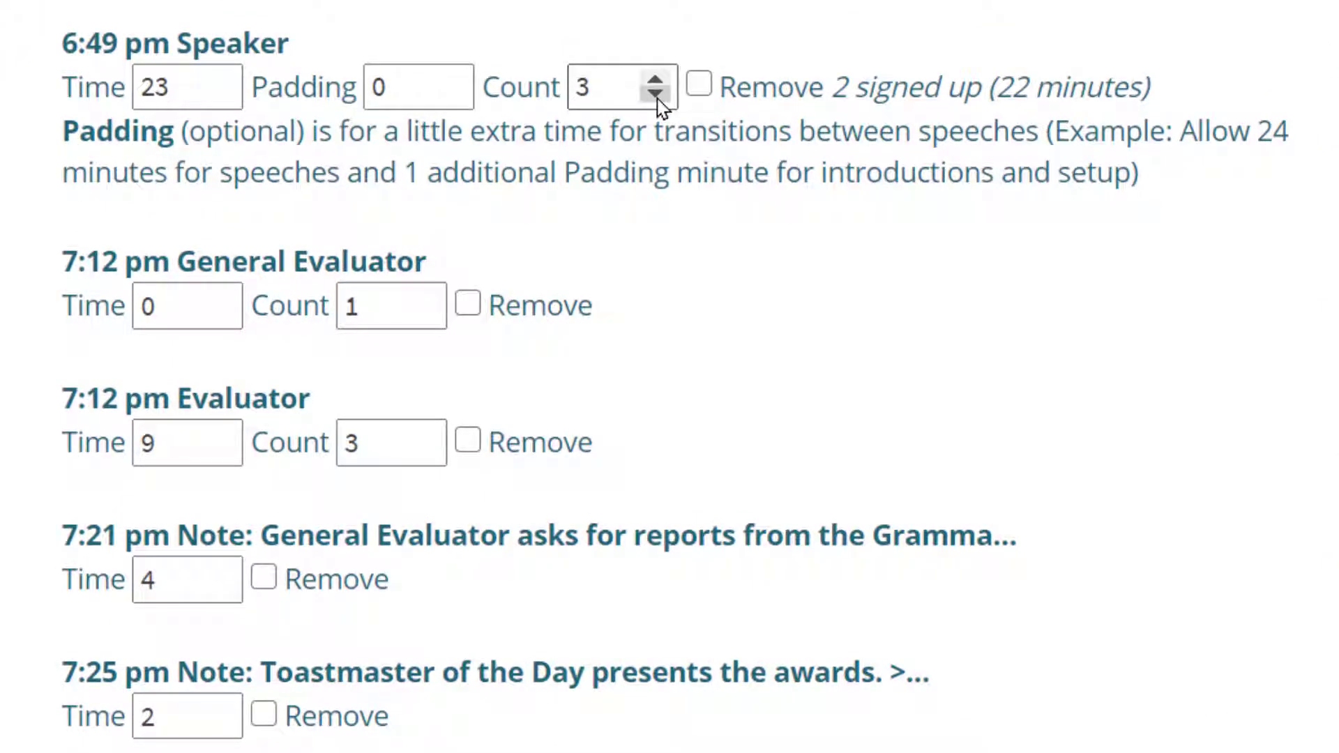
left_click(656, 98)
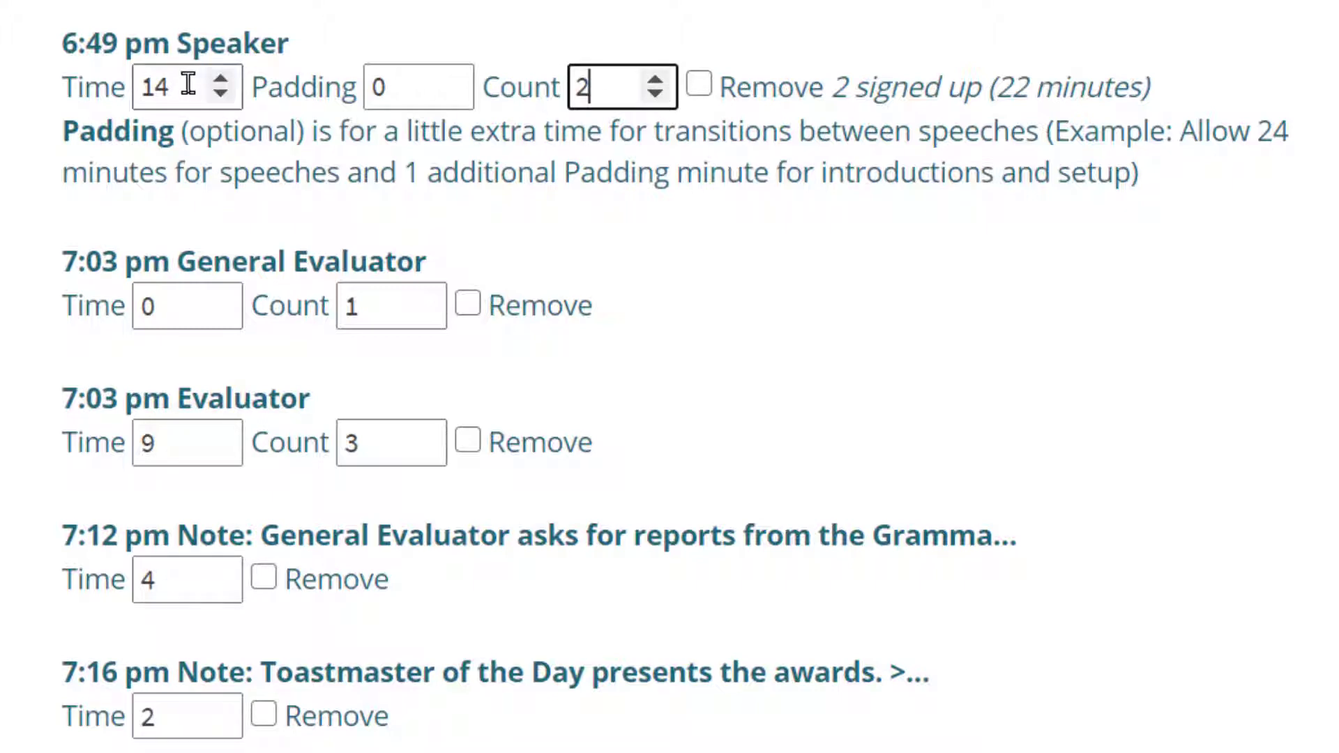
left_click_drag(180, 84, 66, 85)
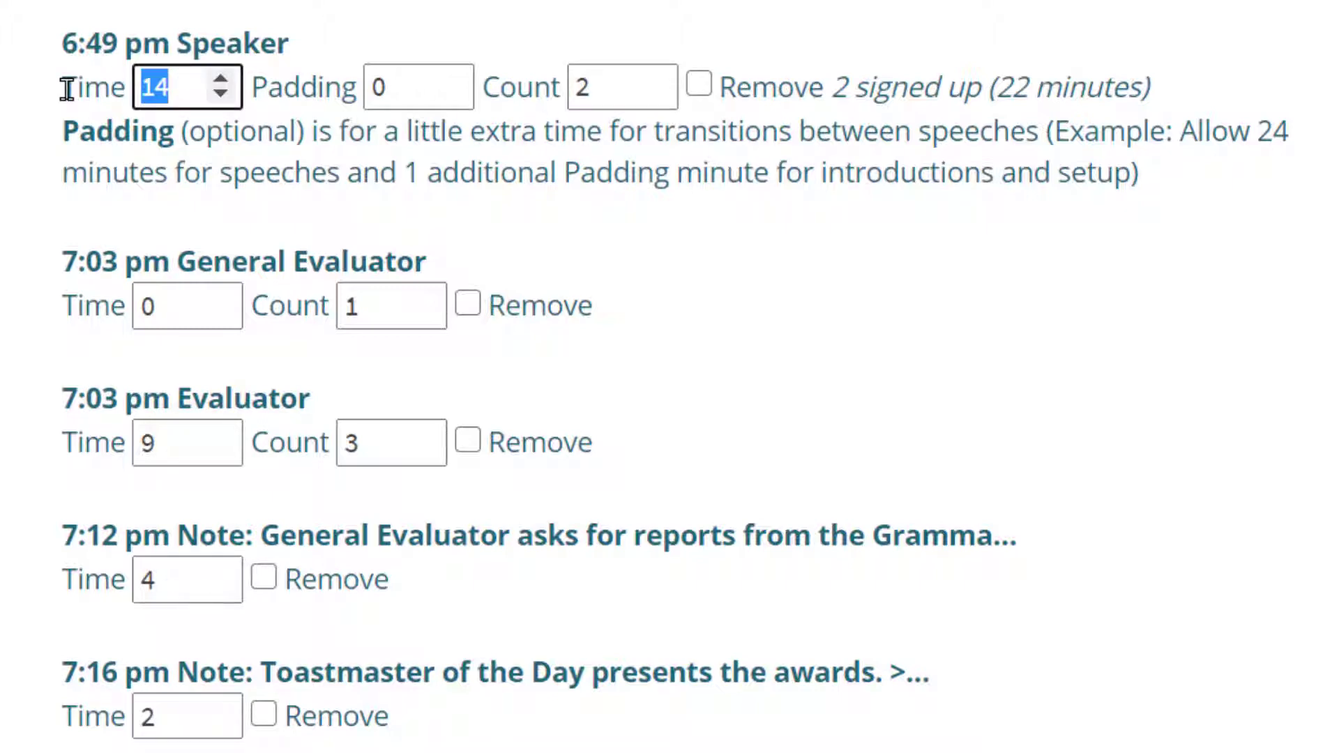
type("22")
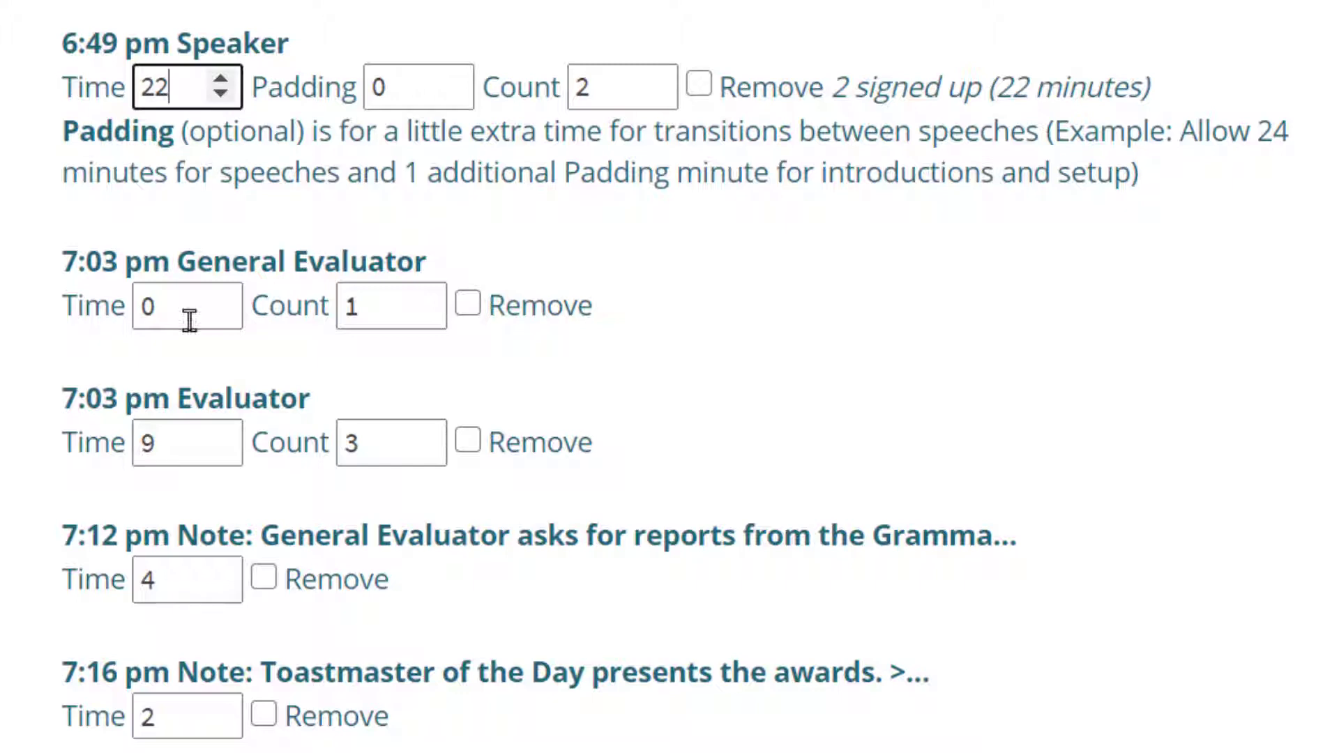
left_click(494, 370)
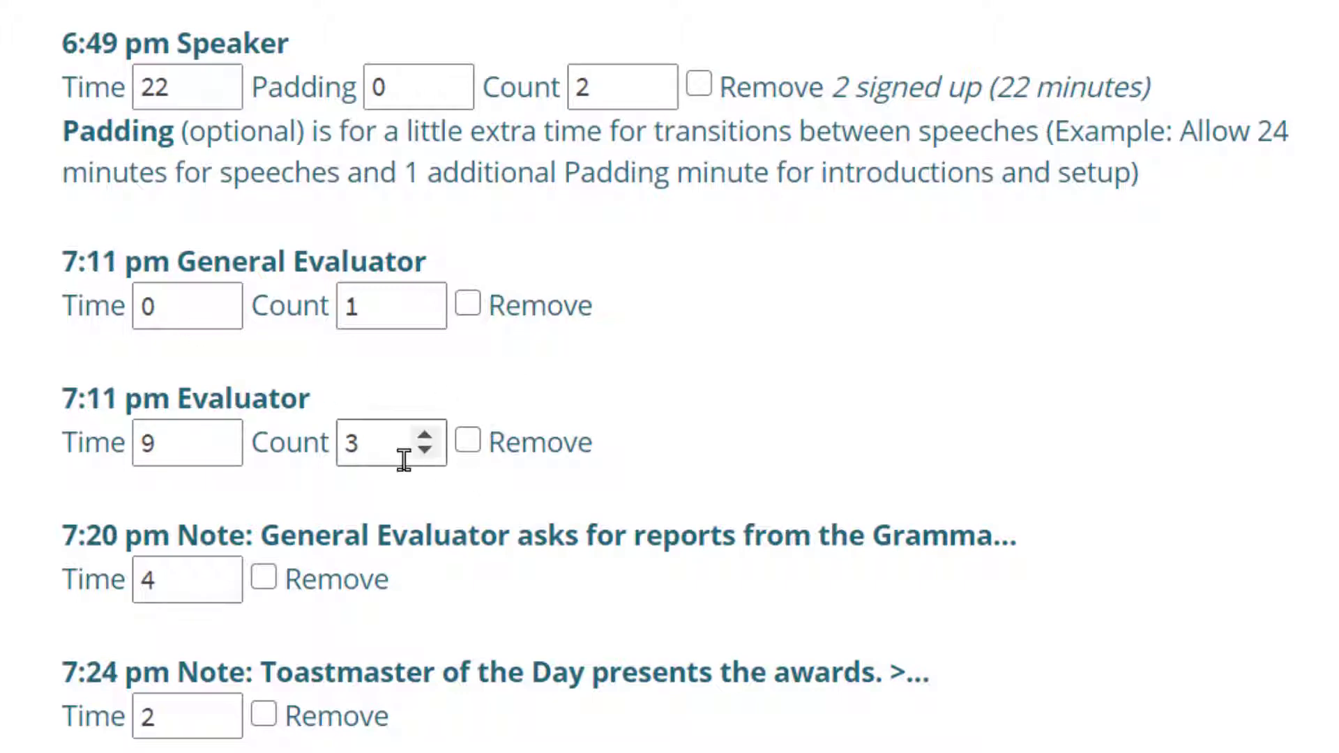
left_click(429, 454)
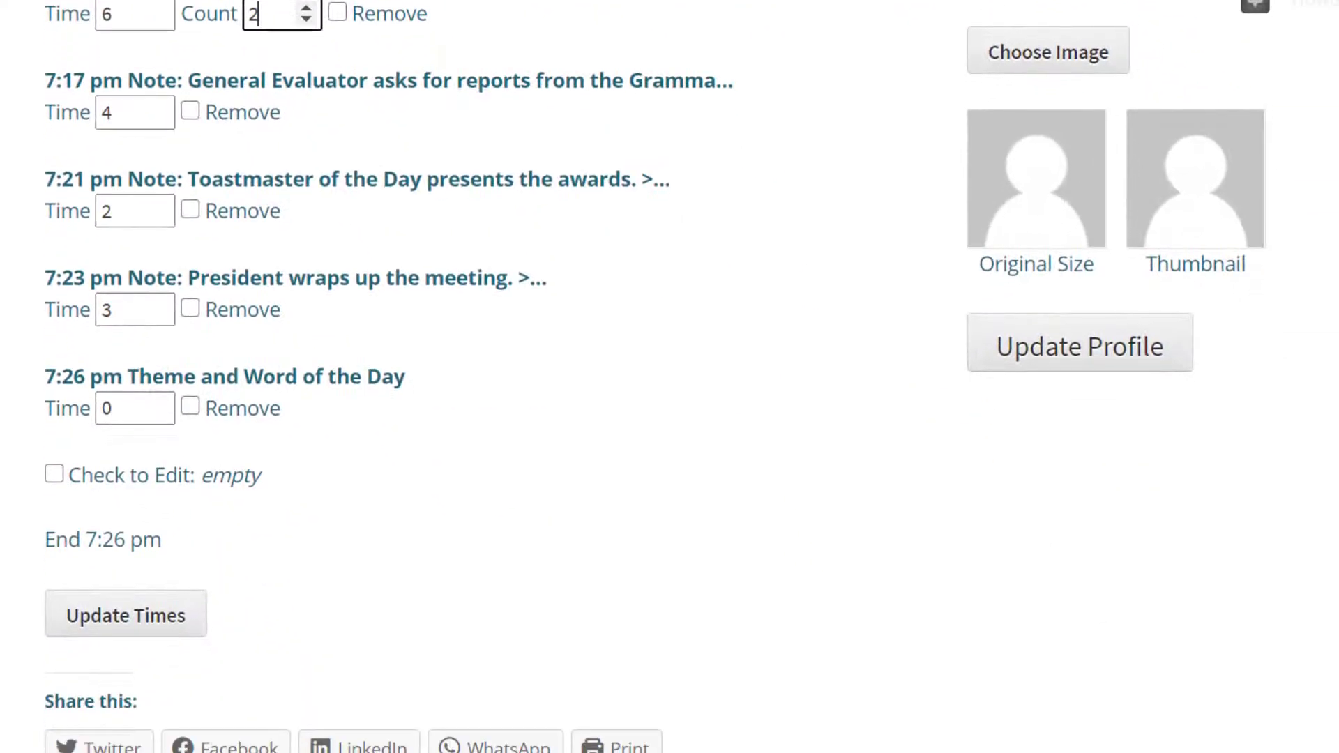
- Increase the Topics Master time to 14 minutes
scroll(669, 377, "up", 8)
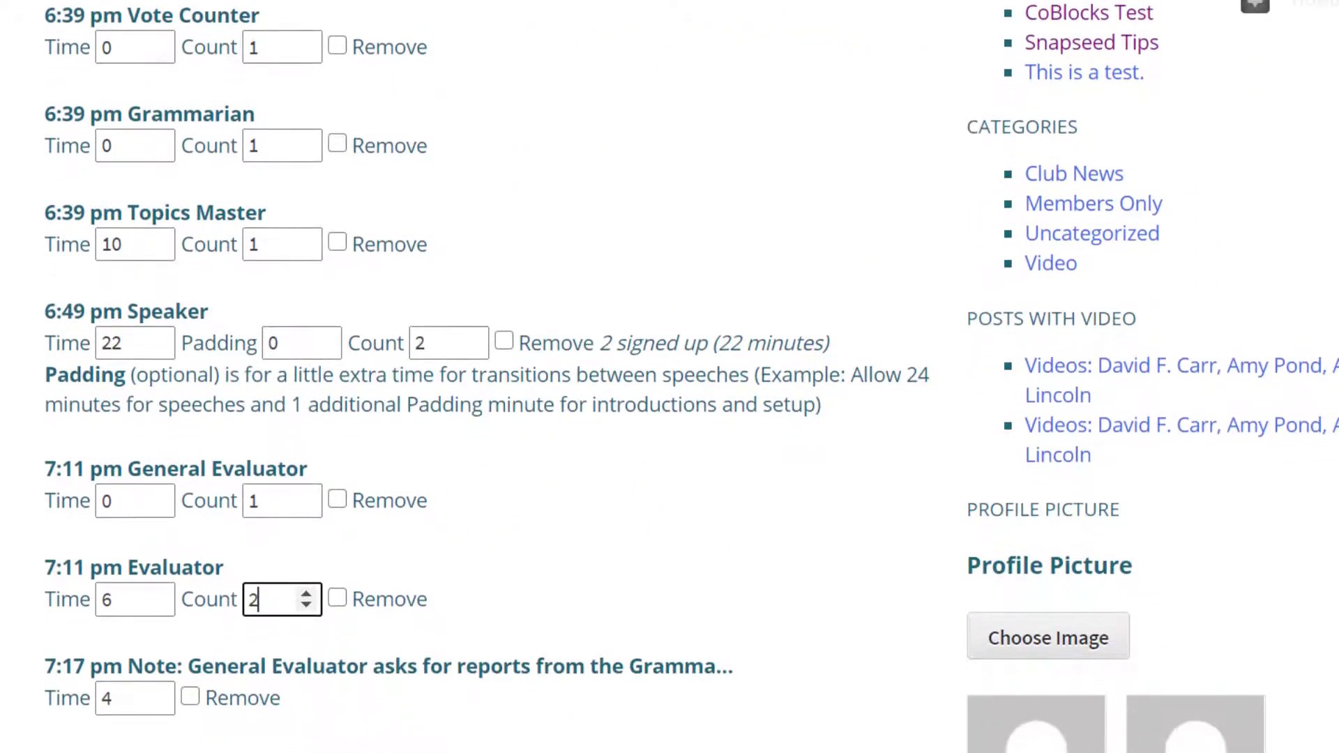
left_click(122, 244)
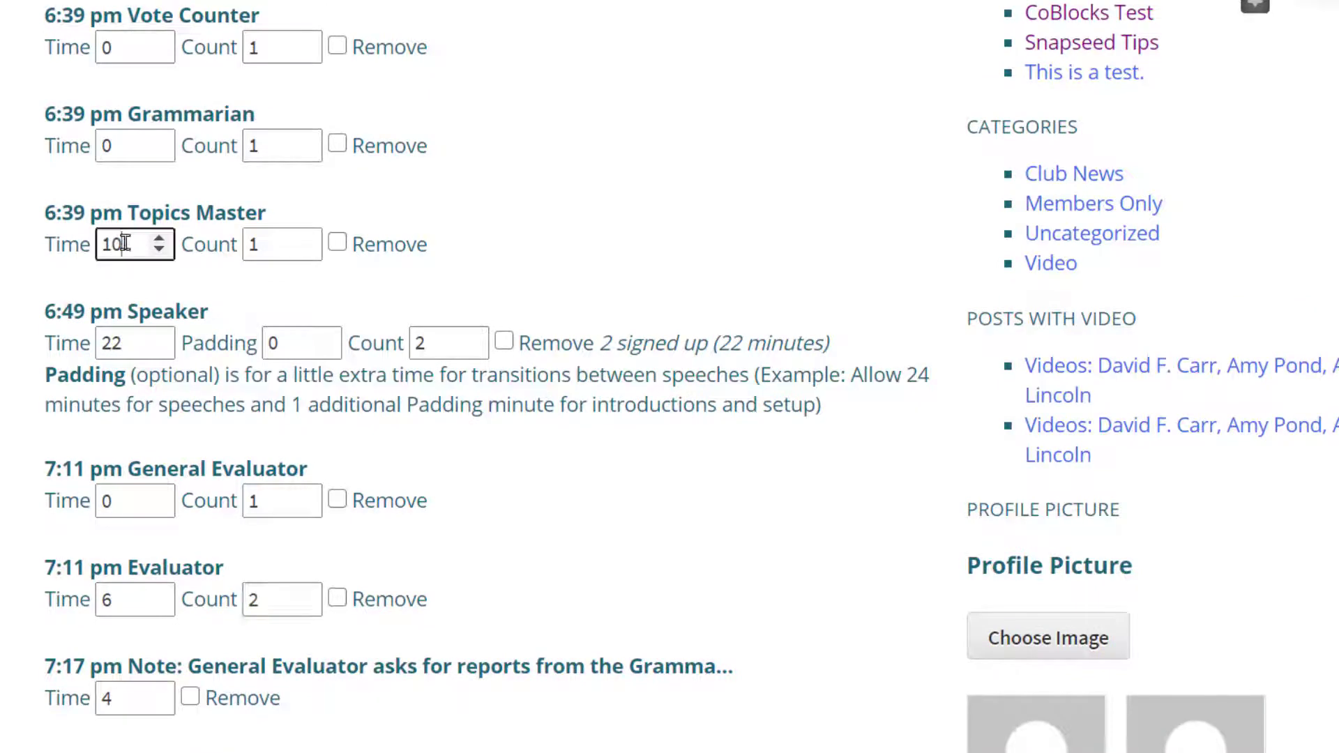
left_click(160, 239)
left_click(160, 239)
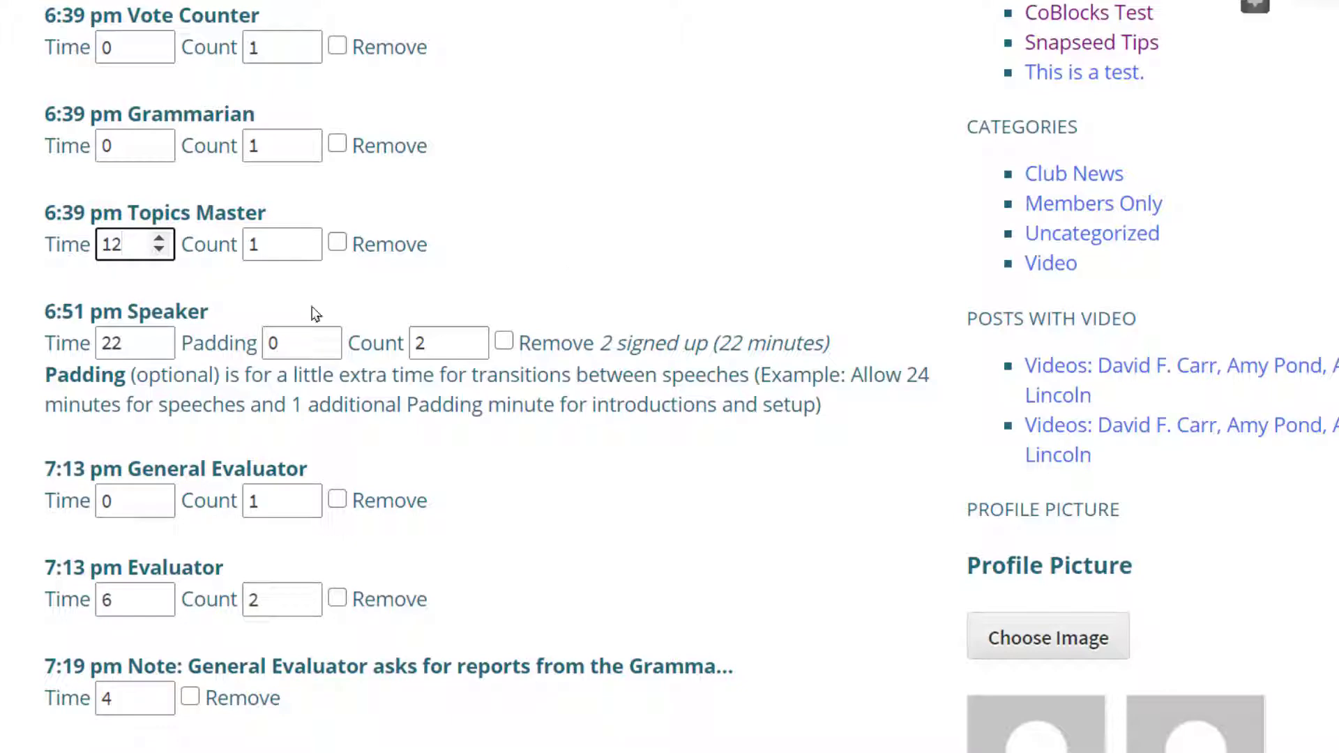
left_click(160, 238)
left_click(160, 239)
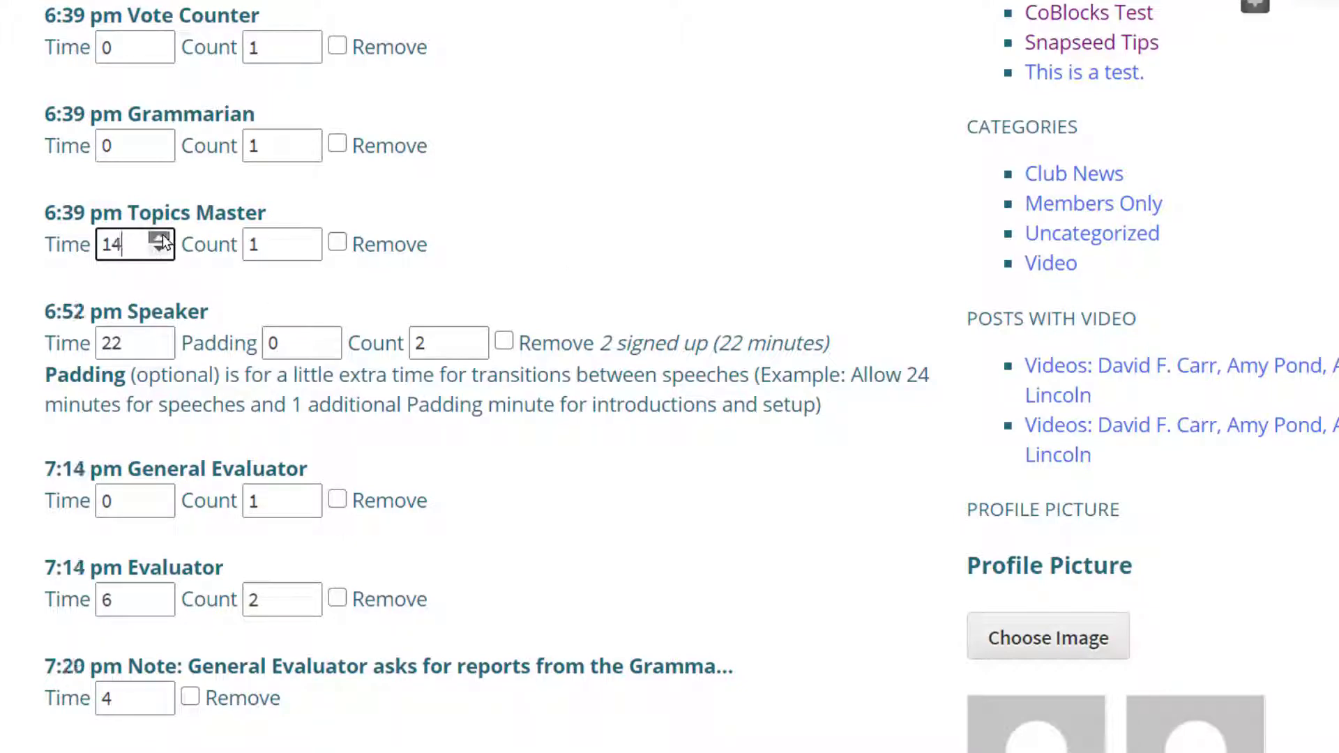
- Review the adjusted start times from the Speaker role through the meeting's end time
scroll(489, 376, "down", 5)
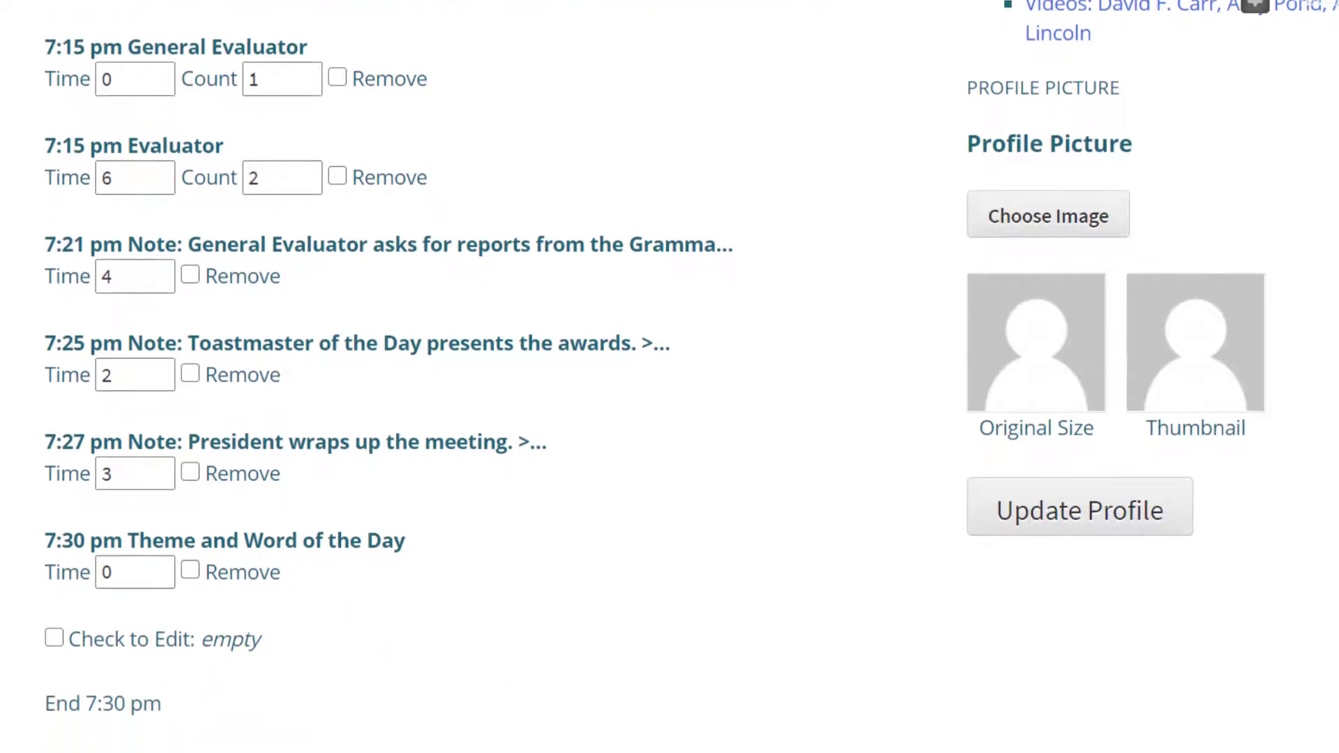
scroll(670, 377, "up", 1)
scroll(669, 376, "up", 1)
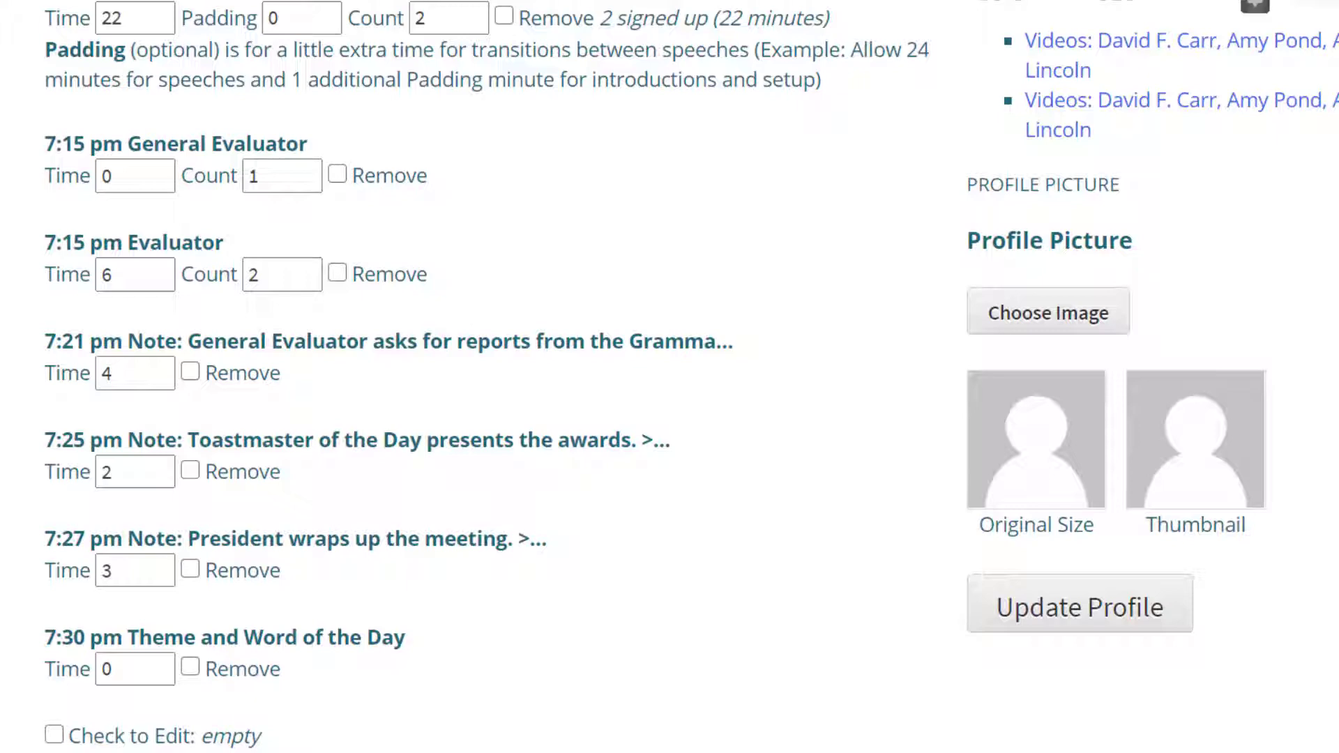
scroll(669, 377, "up", 1)
scroll(670, 376, "down", 2)
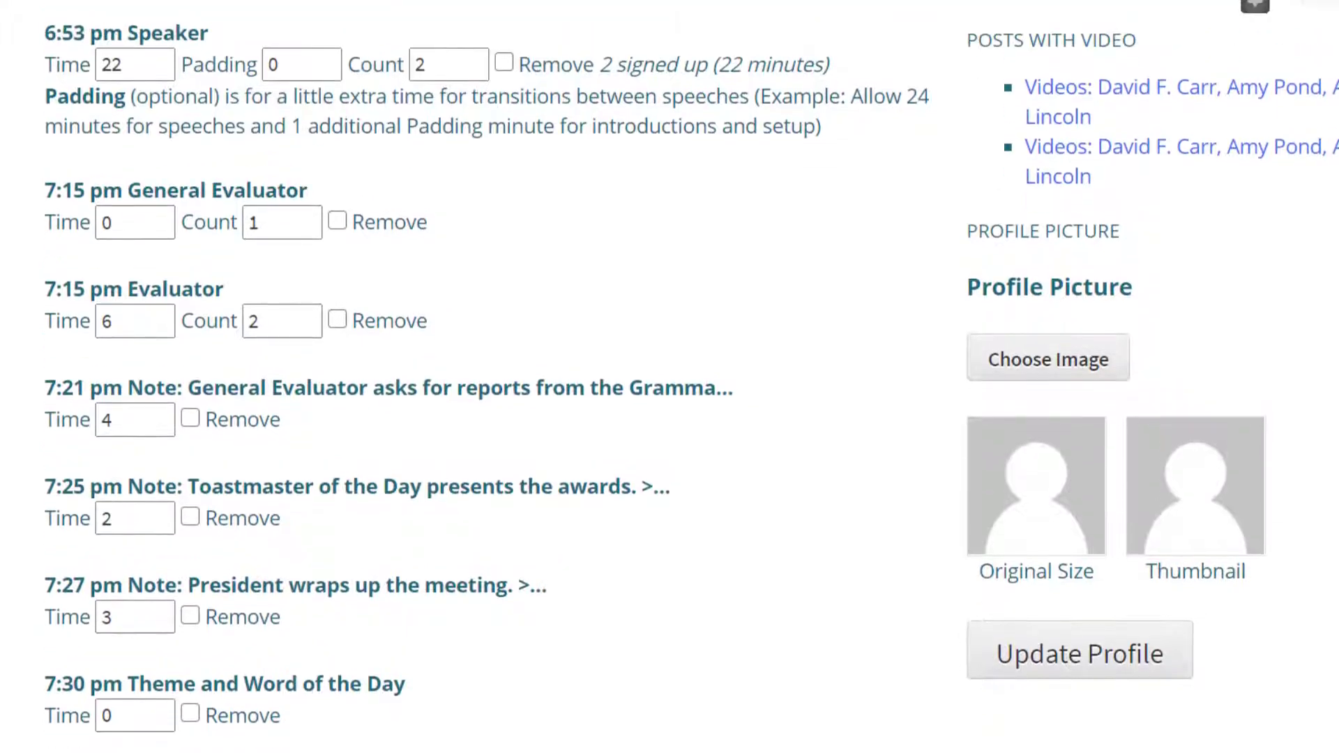
scroll(670, 377, "up", 1)
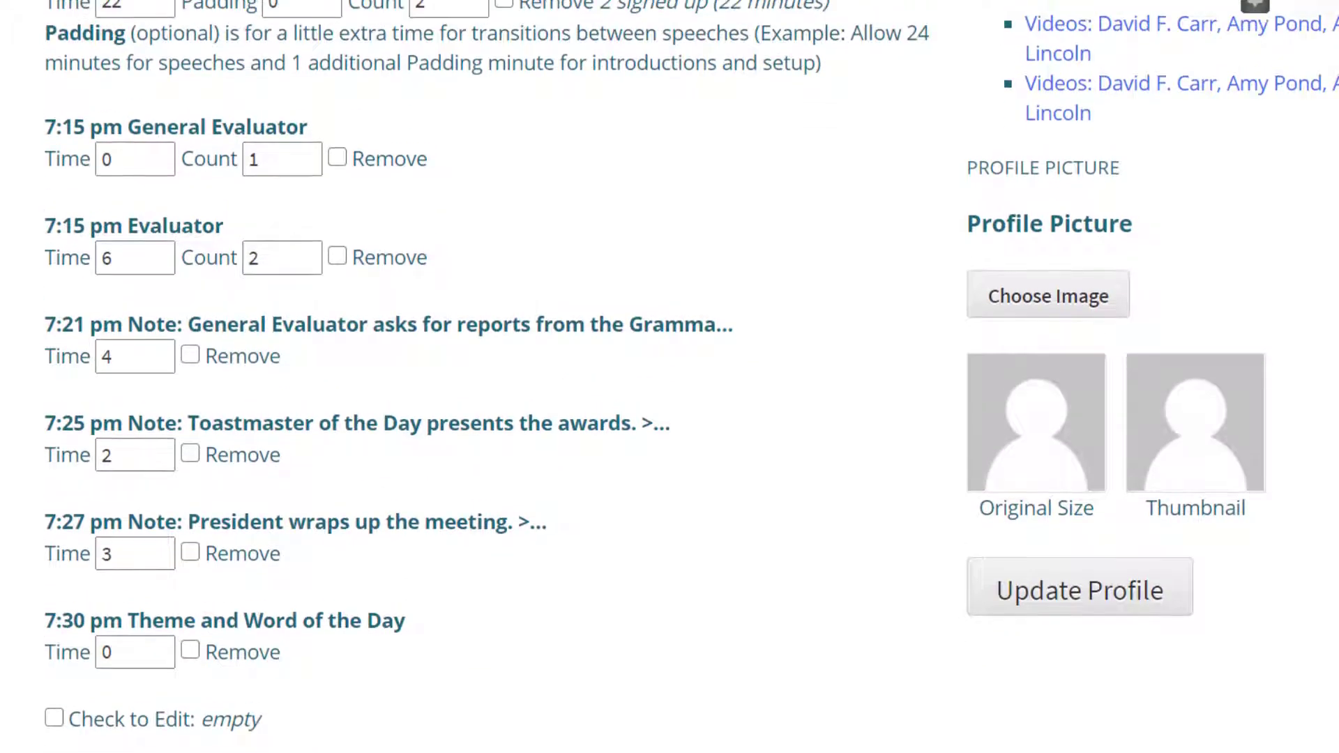
scroll(669, 377, "down", 1)
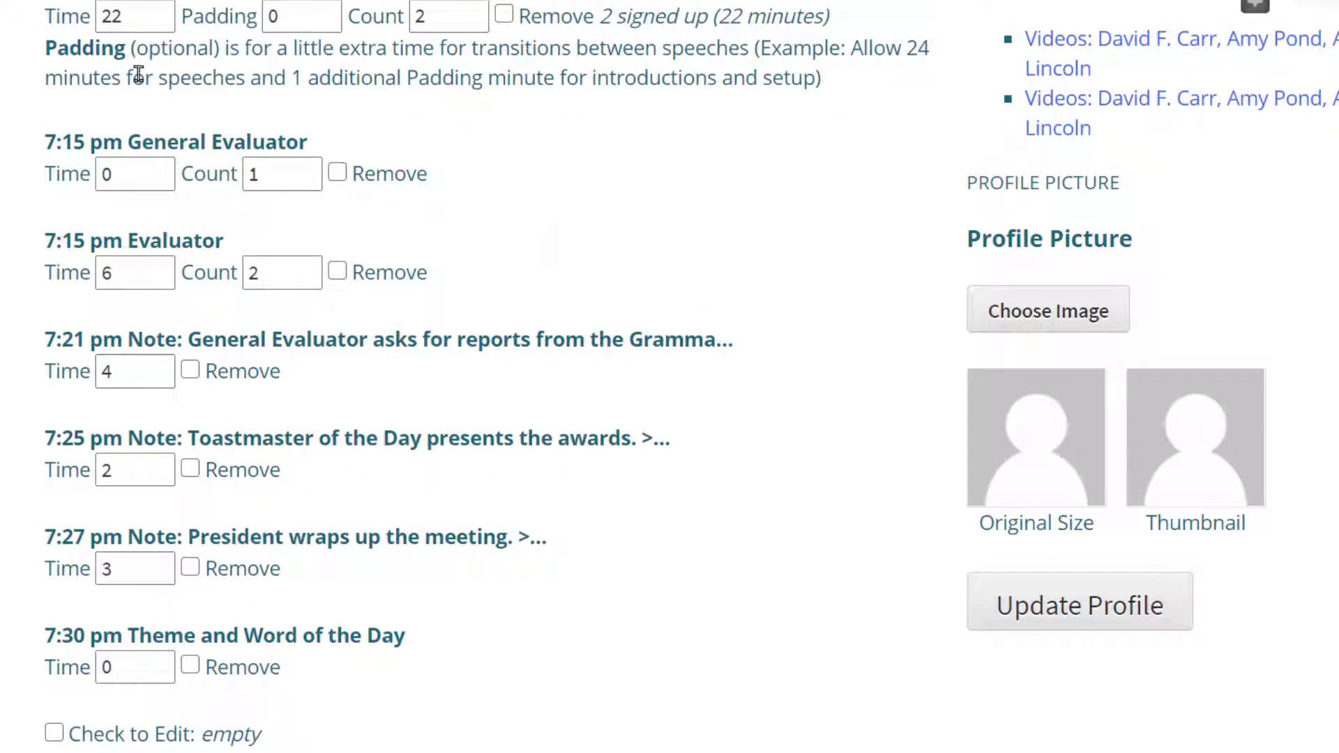
- Set the Speaker role to a count of 3, with 30 minutes of time and 1 minute of padding
left_click(474, 11)
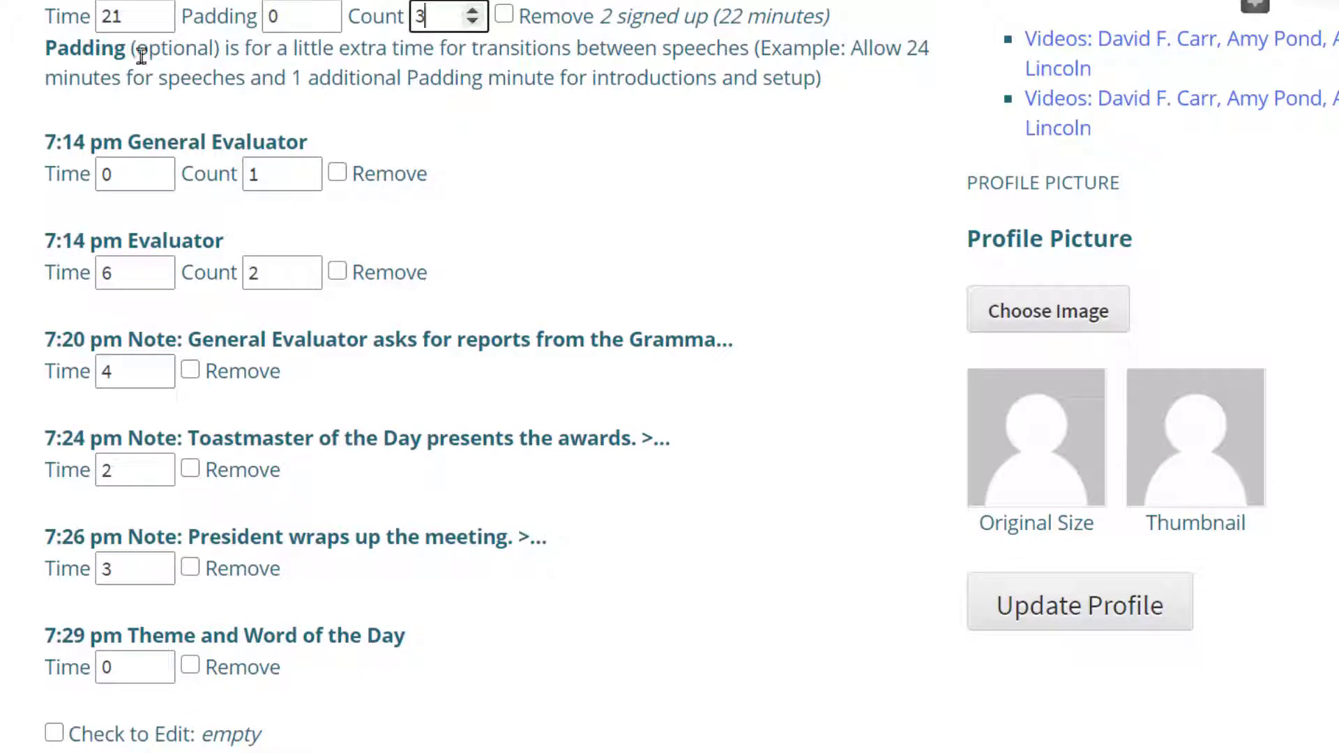
left_click_drag(129, 19, 78, 26)
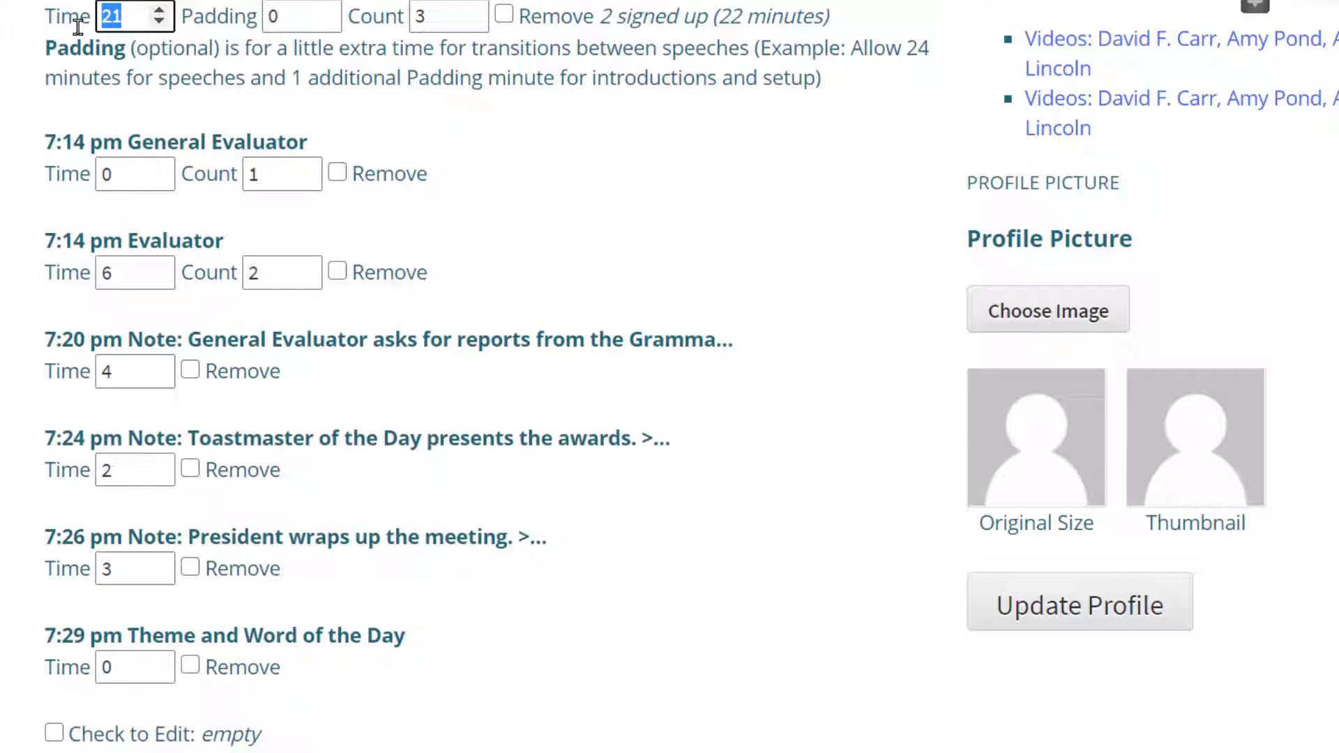
type("2")
key("BackSpace")
type("30")
left_click(303, 21)
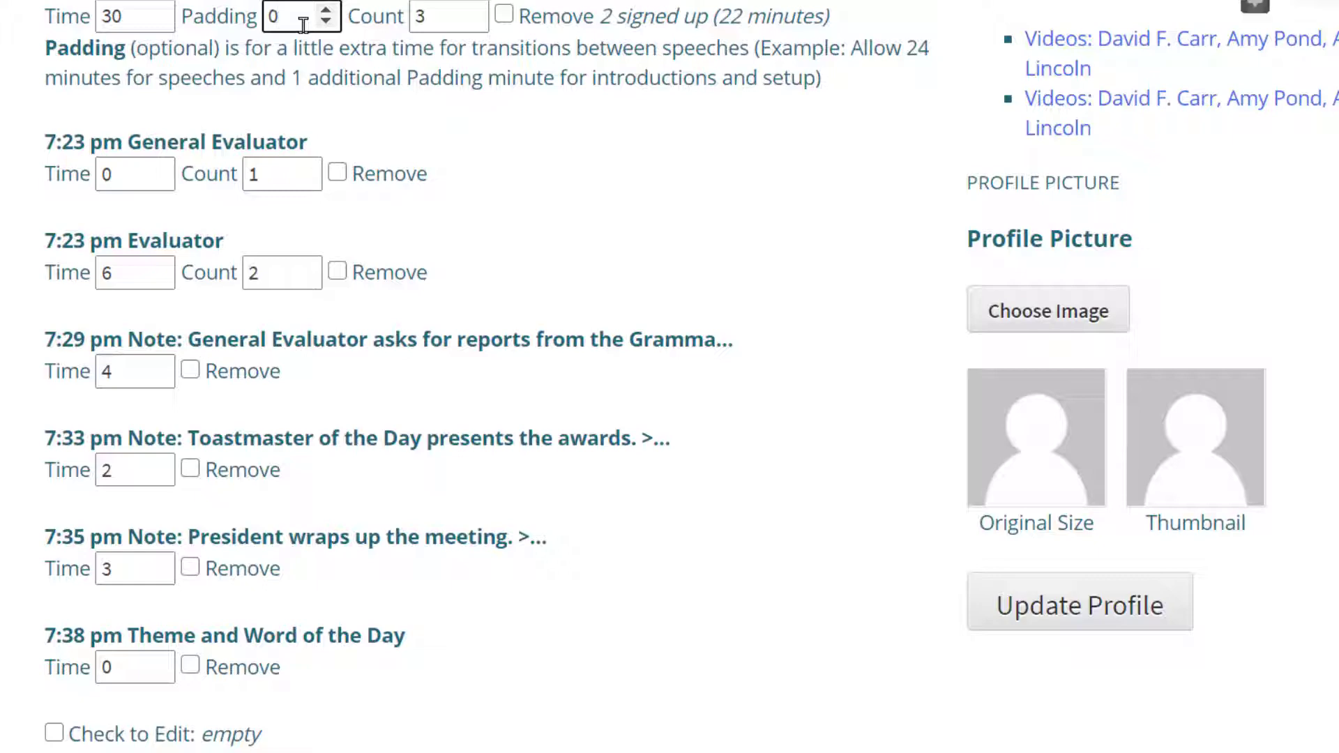
left_click(325, 11)
- Raise the Evaluator count to 3 and check the schedule's new end time
left_click(269, 279)
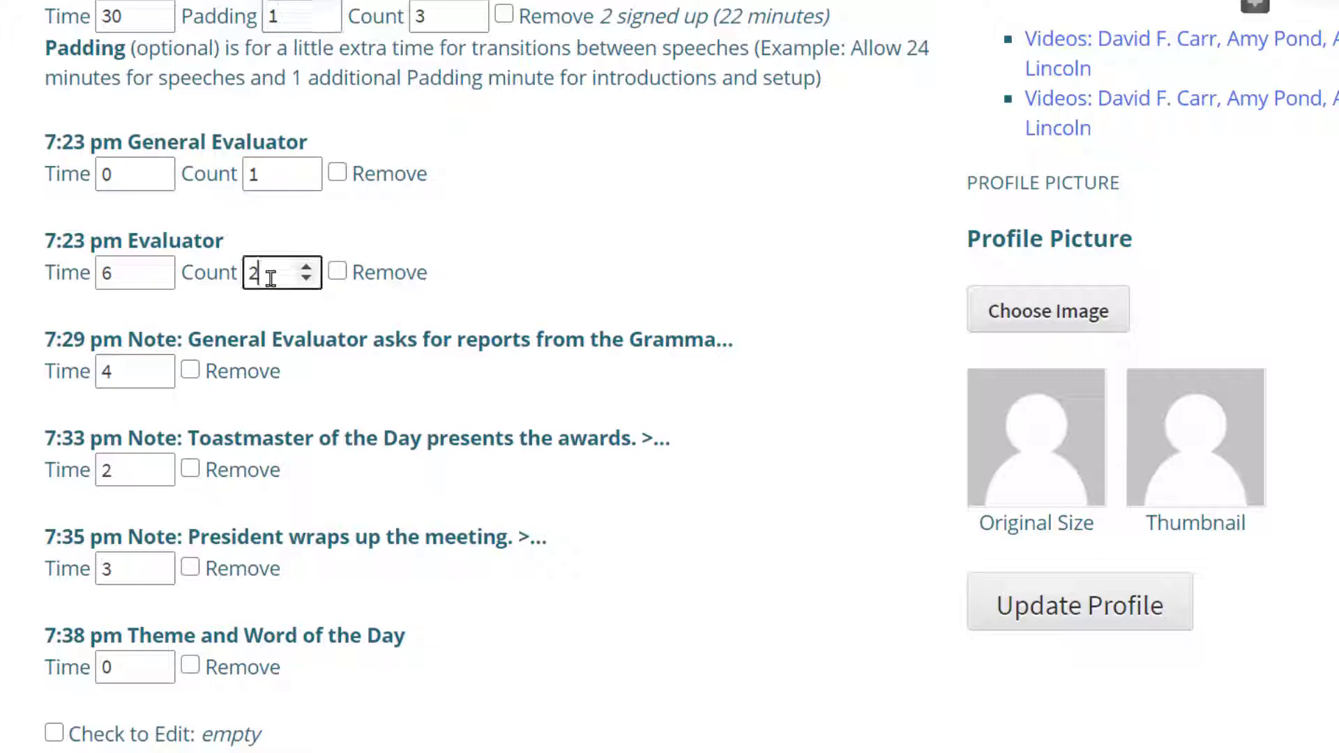
left_click(305, 268)
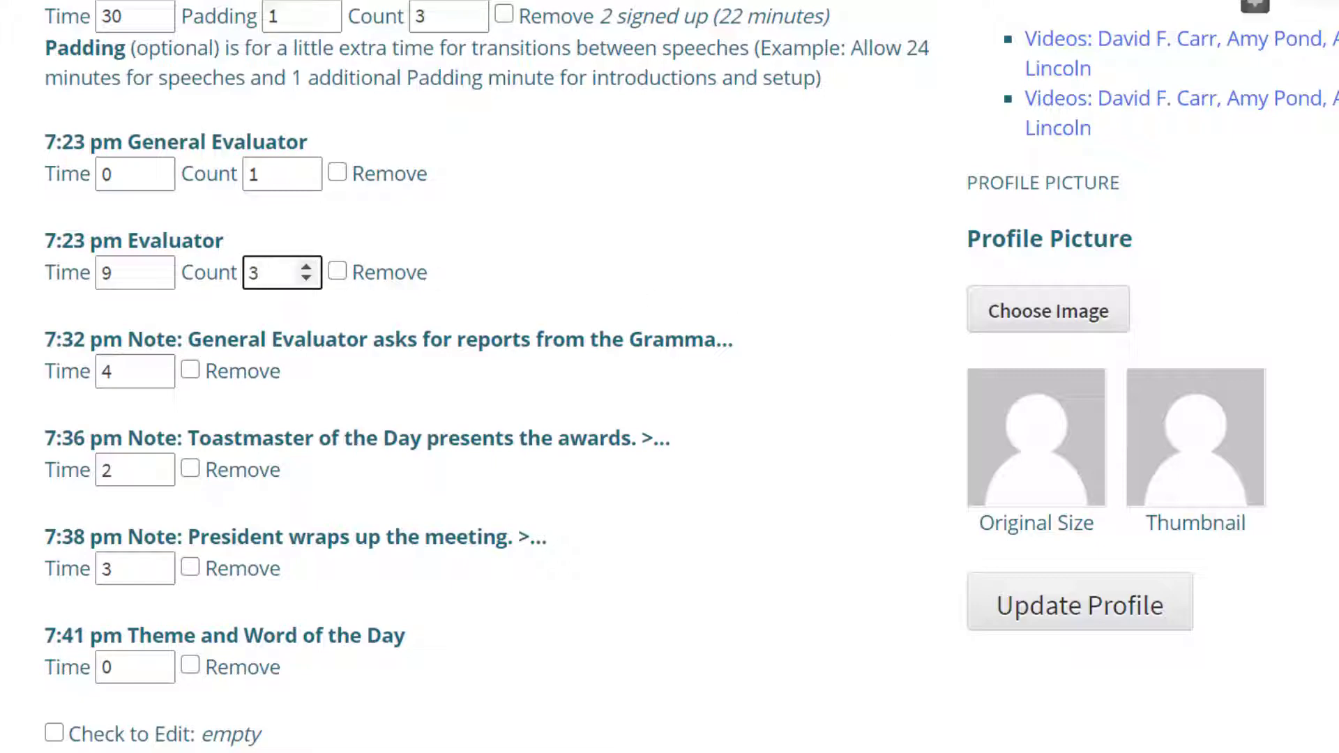
scroll(670, 377, "up", 5)
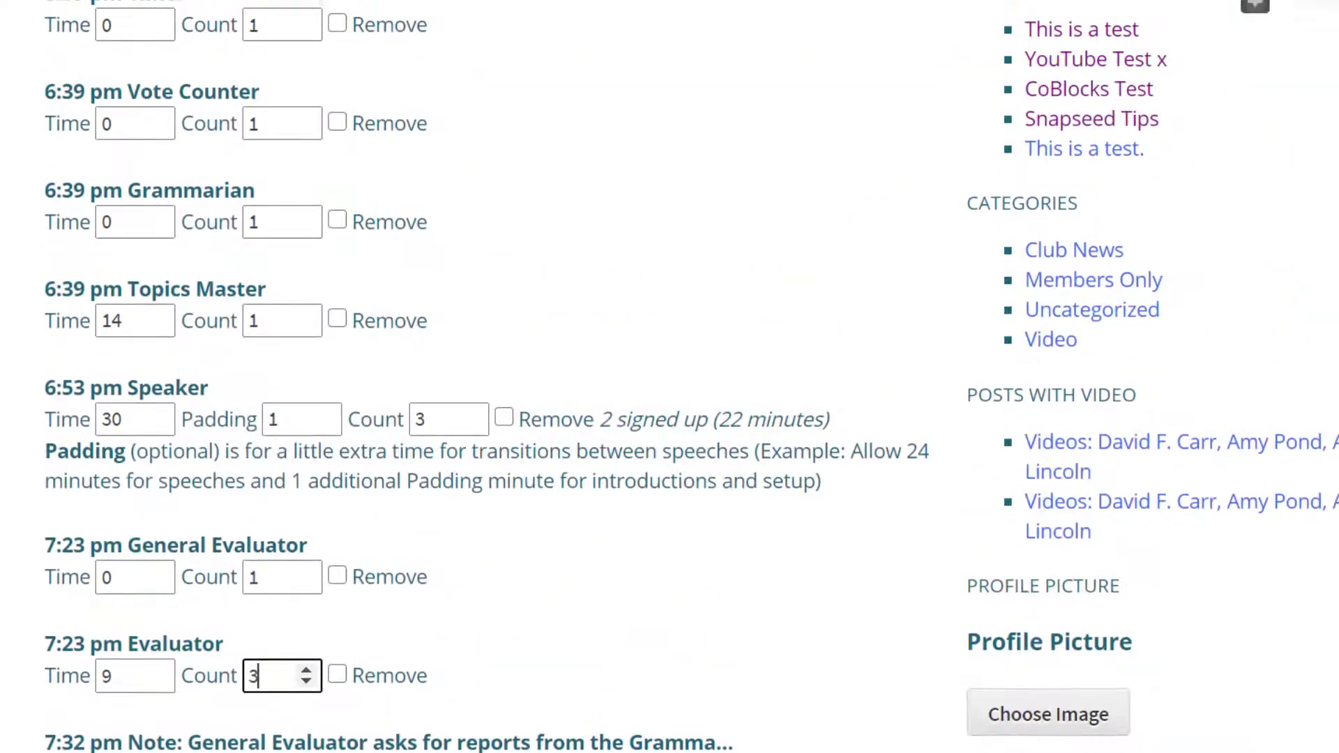
scroll(669, 377, "down", 7)
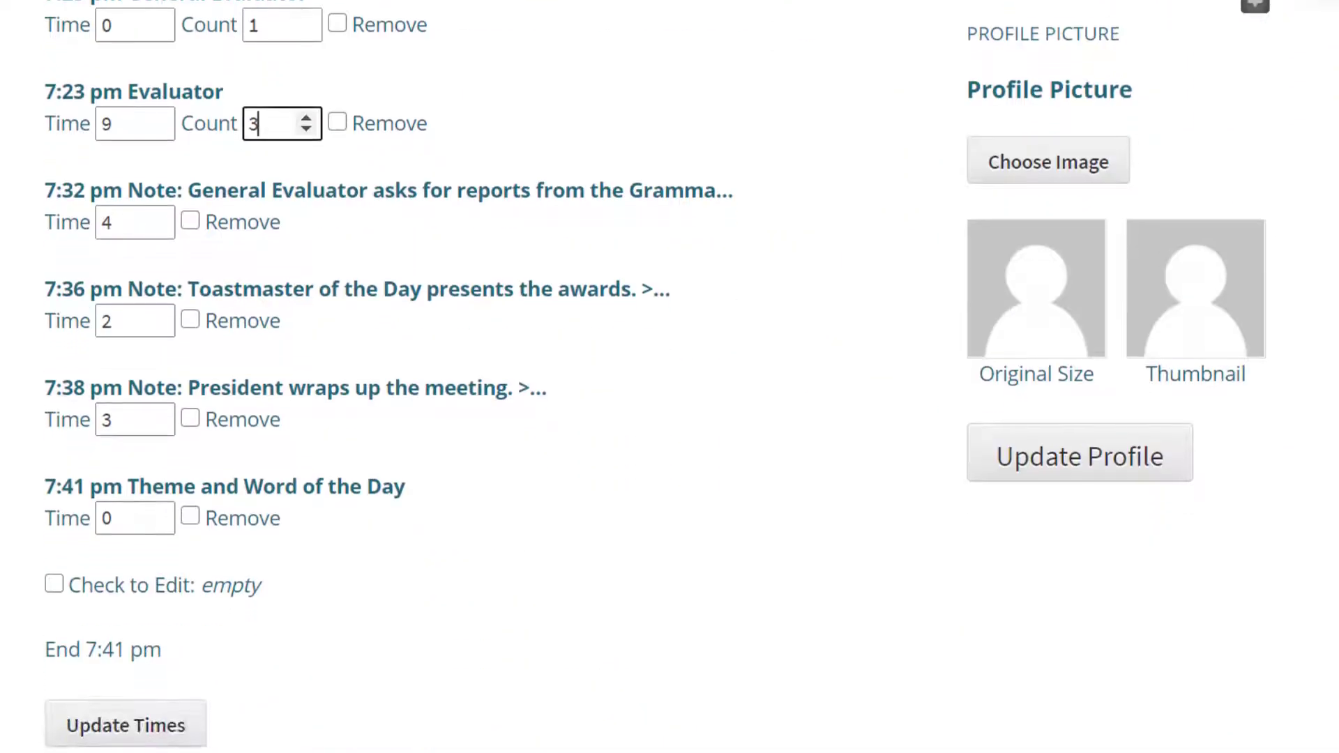
scroll(669, 376, "up", 6)
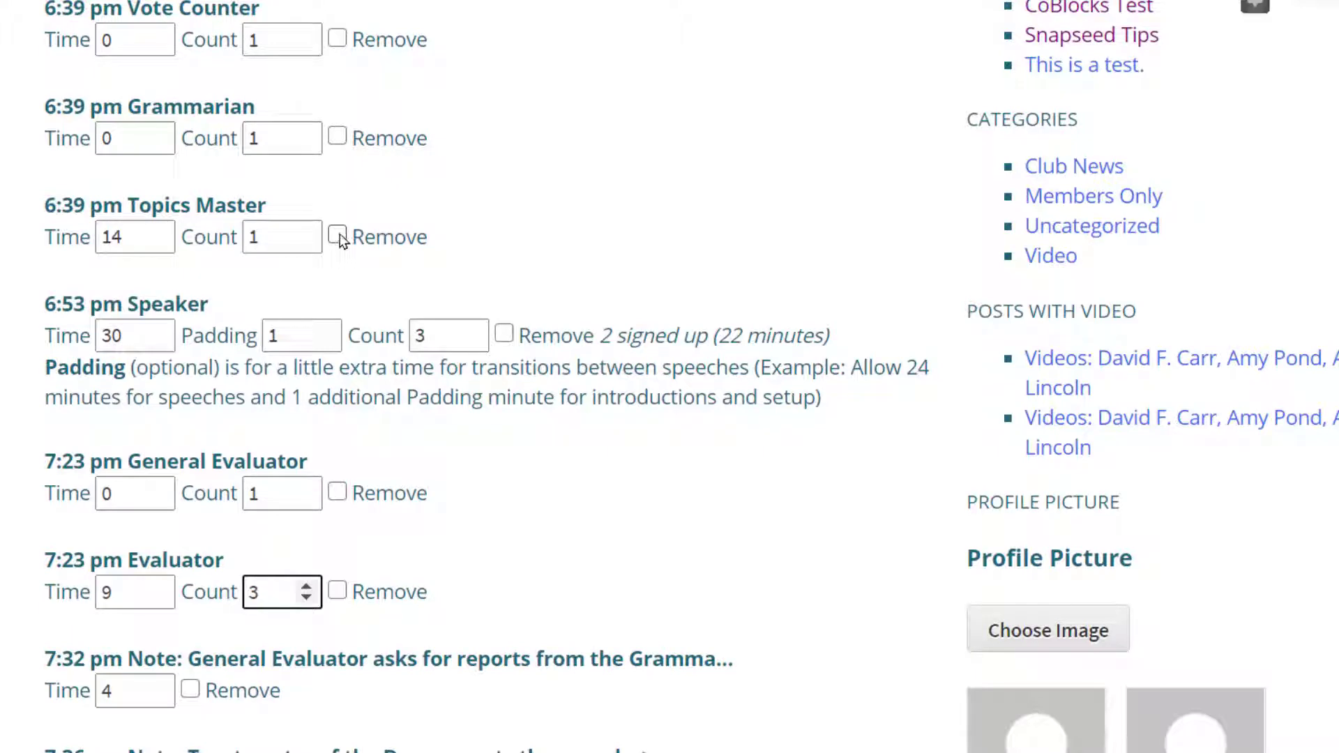
- Remove the Topics Master role from the April 21 schedule and check the recalculated times
left_click(338, 235)
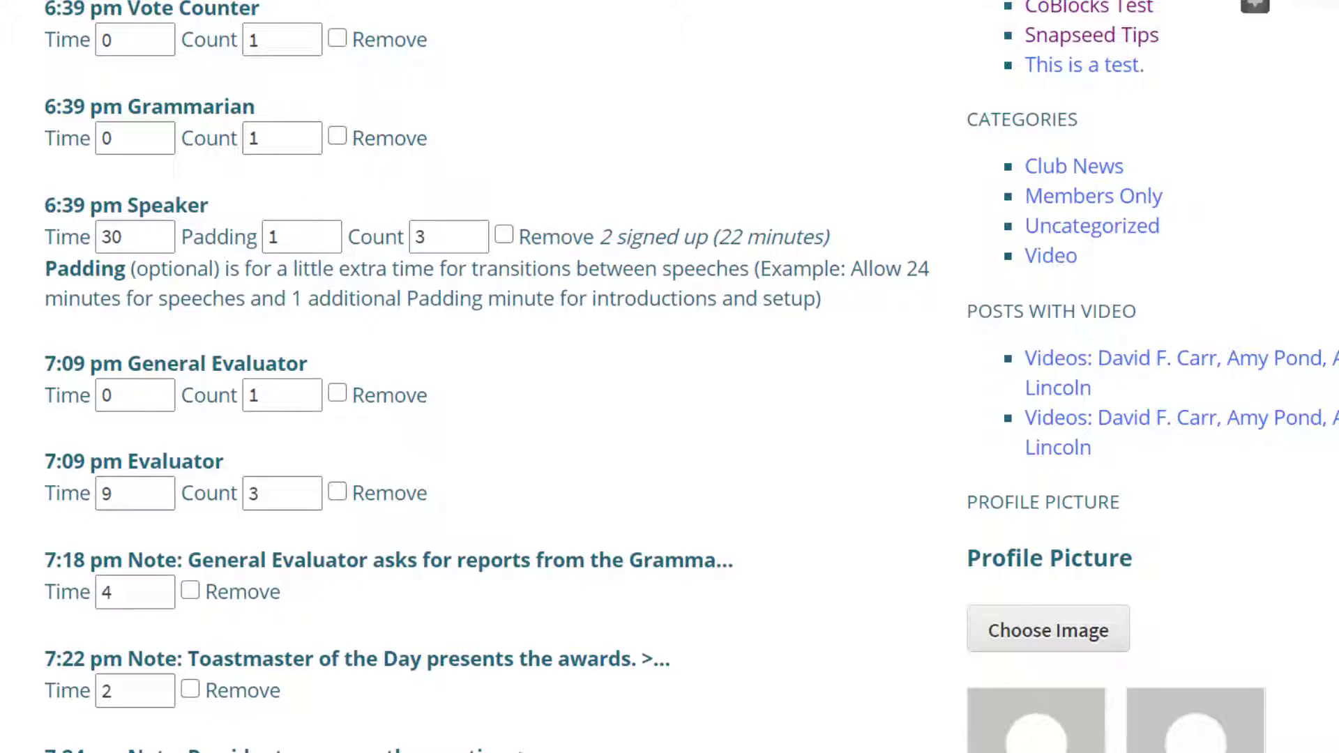
scroll(670, 376, "down", 4)
scroll(670, 377, "up", 1)
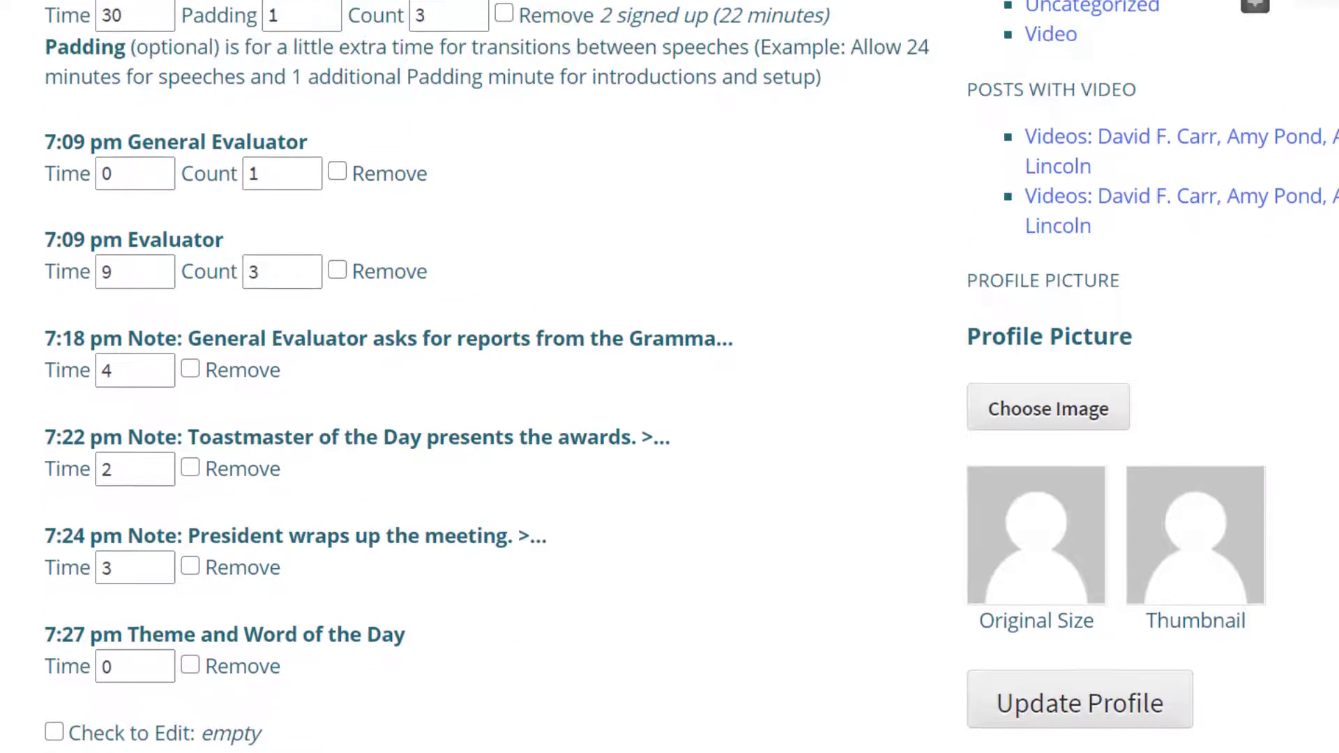
scroll(669, 377, "down", 1)
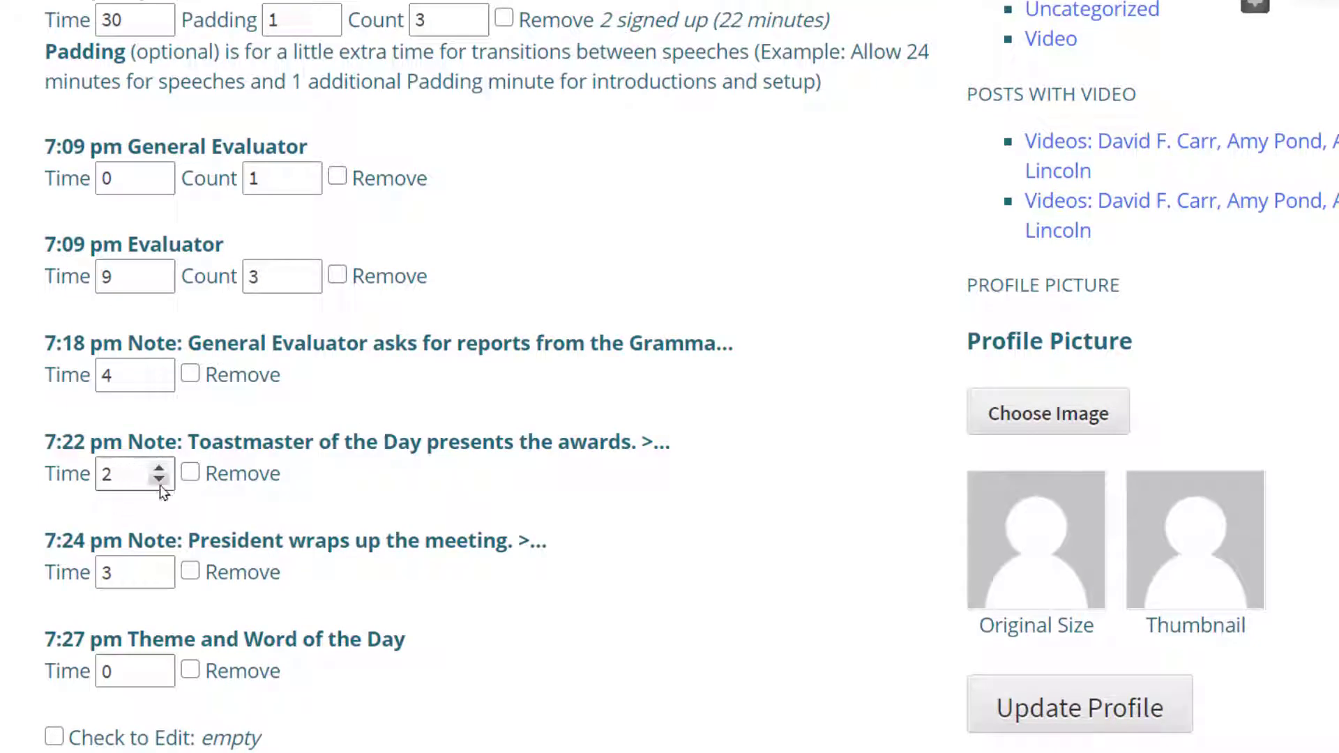
- Set the time for the note about the President wrapping up the meeting to 6 minutes and save the updated times
left_click(161, 568)
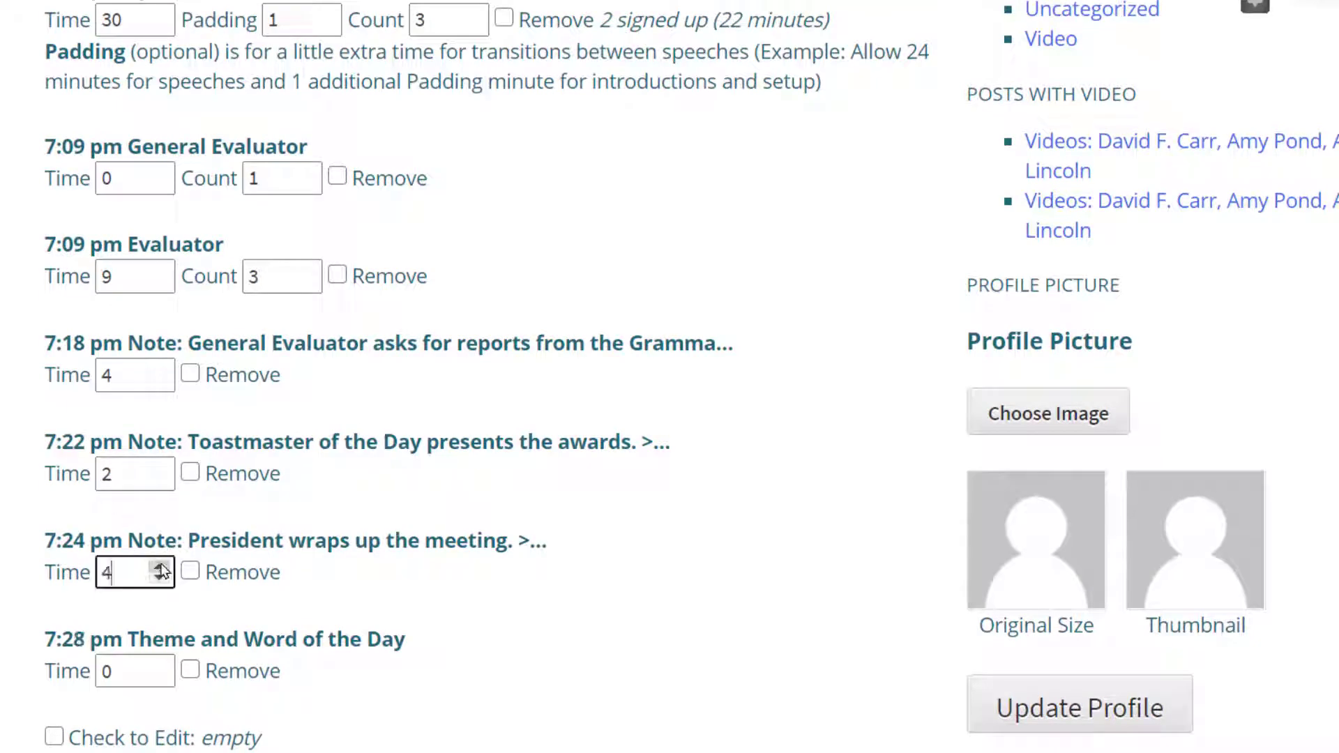
left_click(161, 567)
left_click(161, 567)
scroll(670, 377, "down", 5)
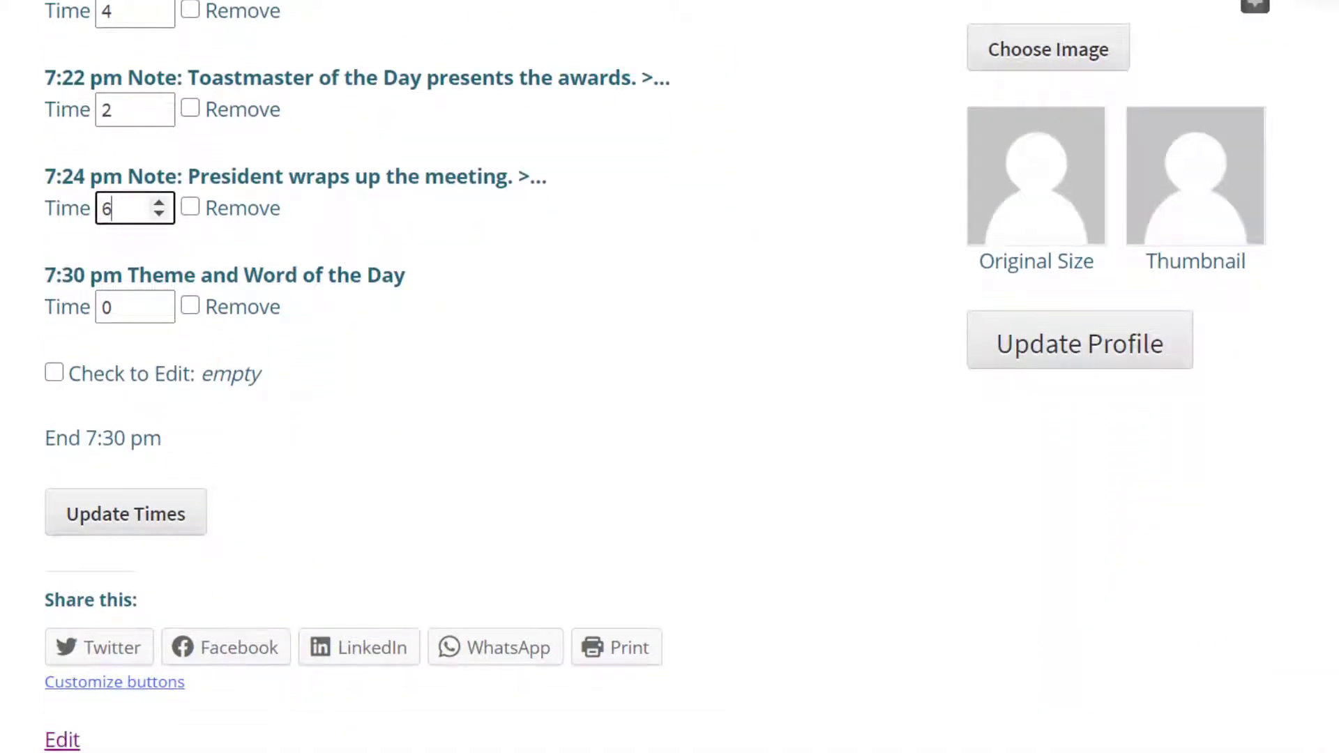
left_click(153, 518)
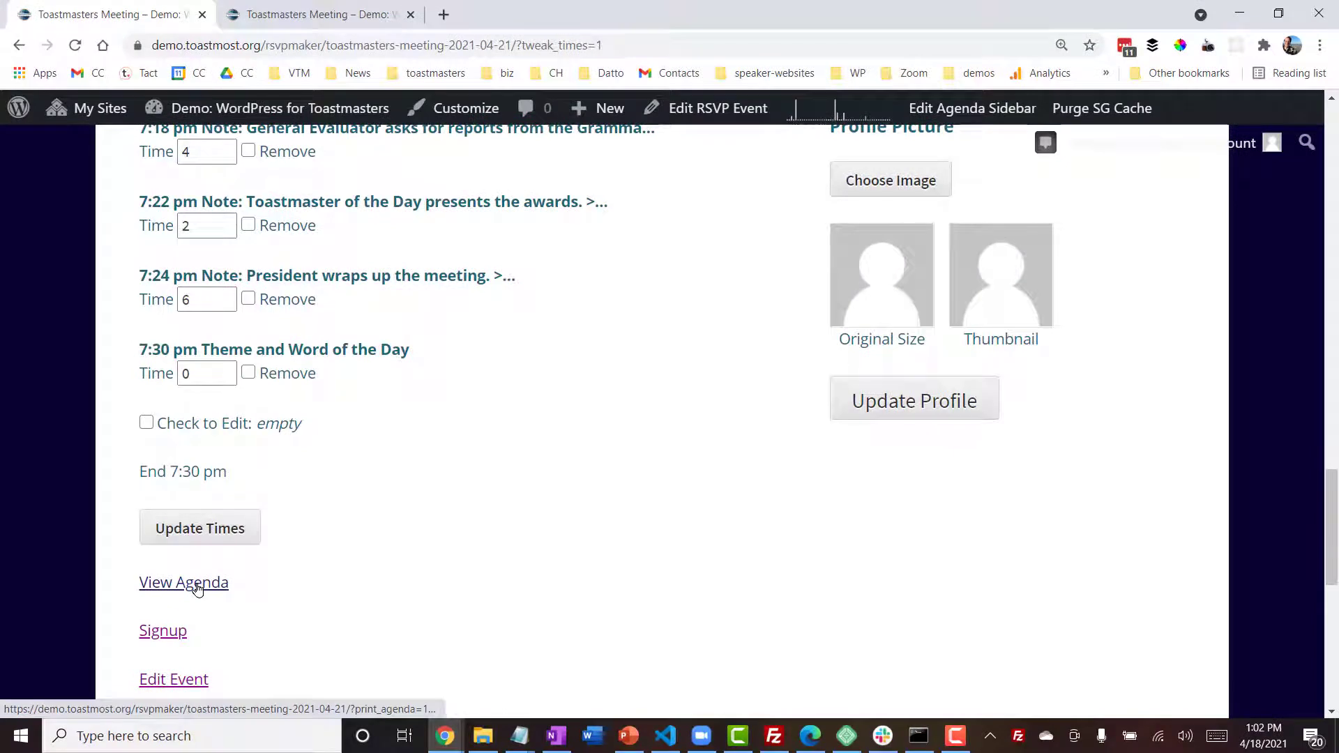
- Open the April 21 meeting agenda and review its roles and start times through the meeting's end
left_click(197, 588)
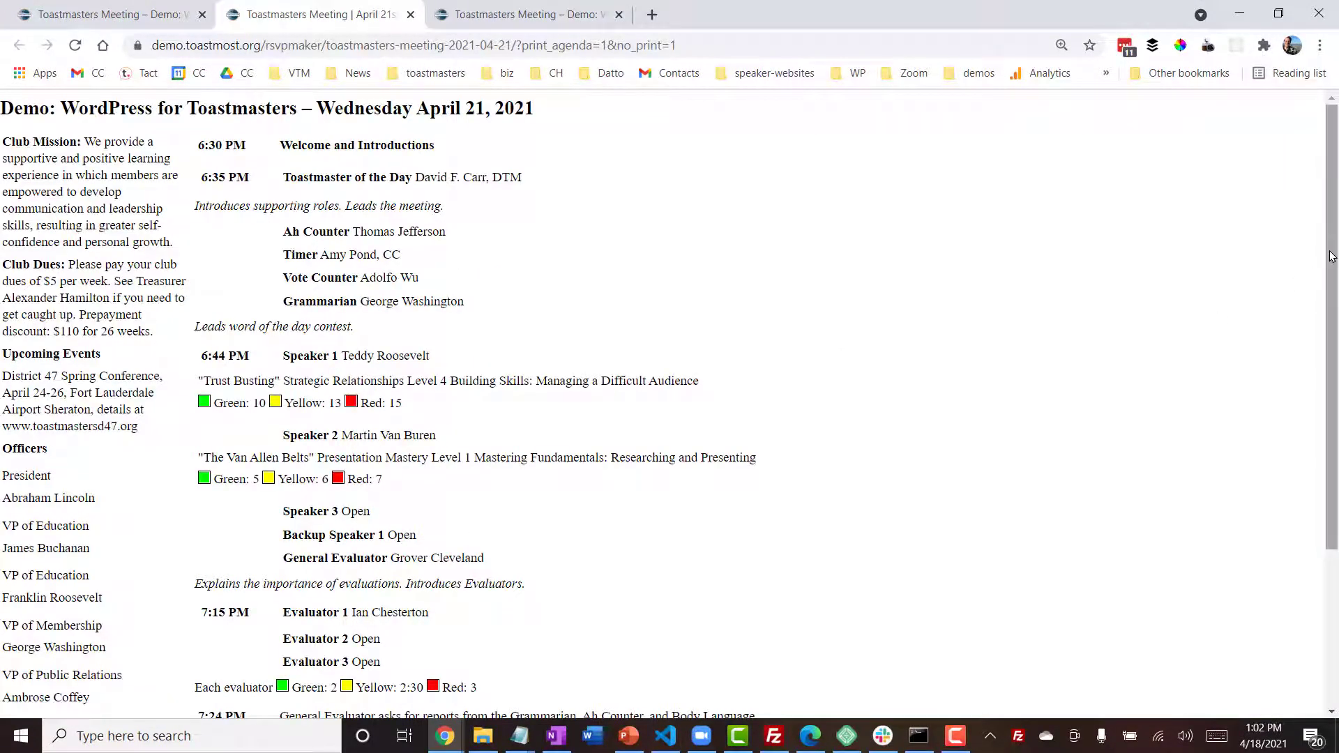
left_click_drag(1331, 258, 1327, 427)
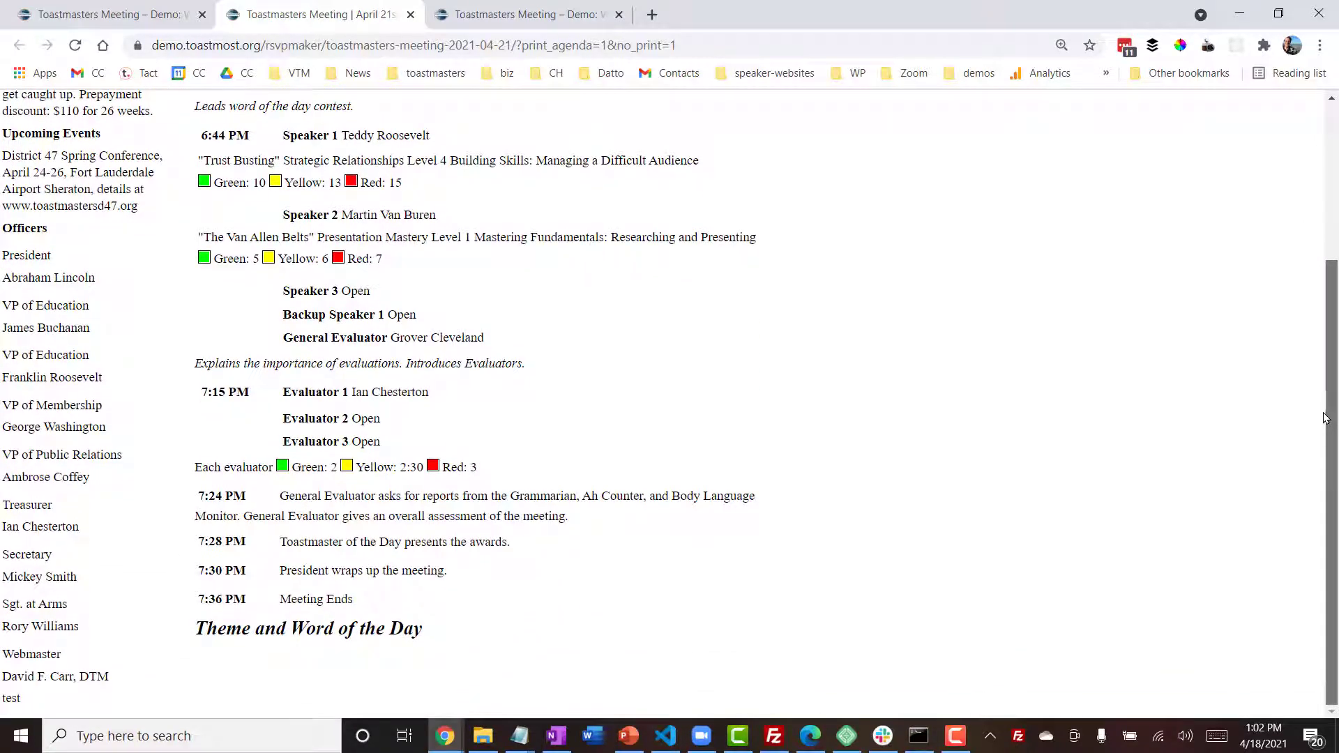
scroll(1325, 417, "up", 2)
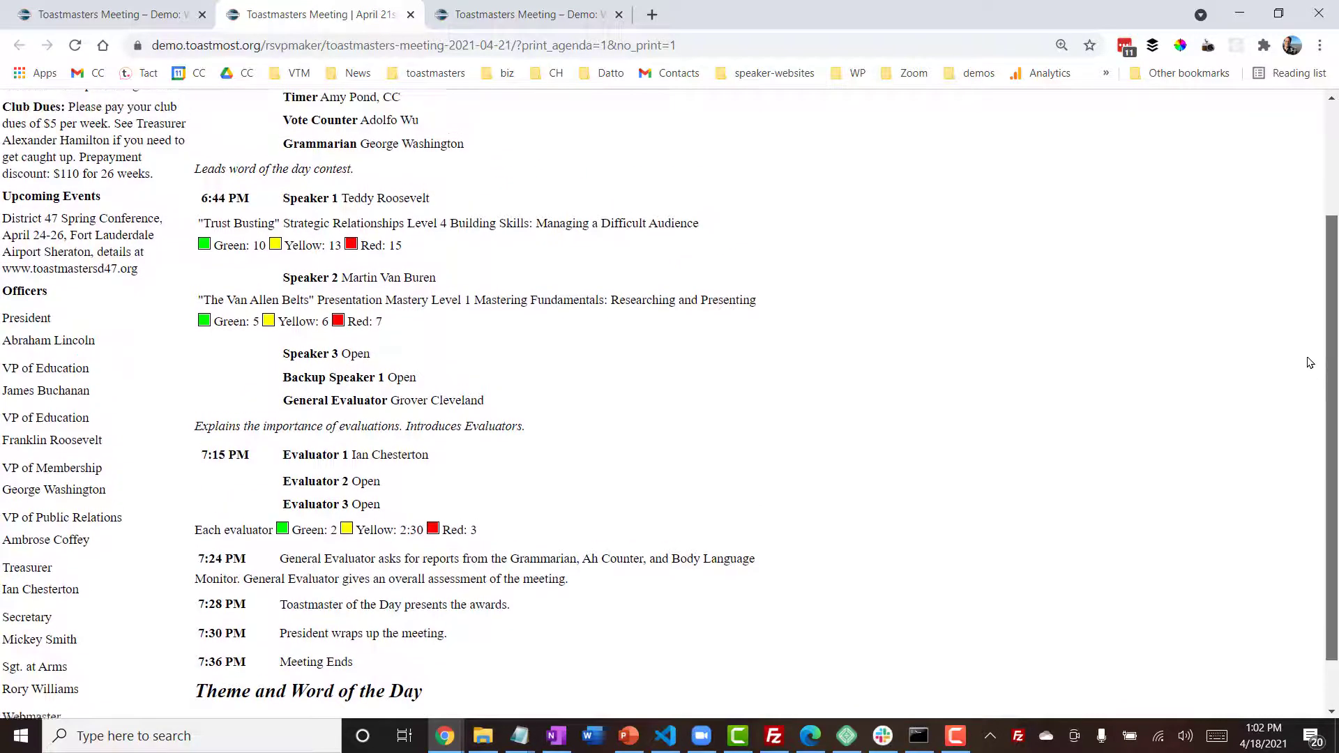
scroll(1306, 175, "up", 3)
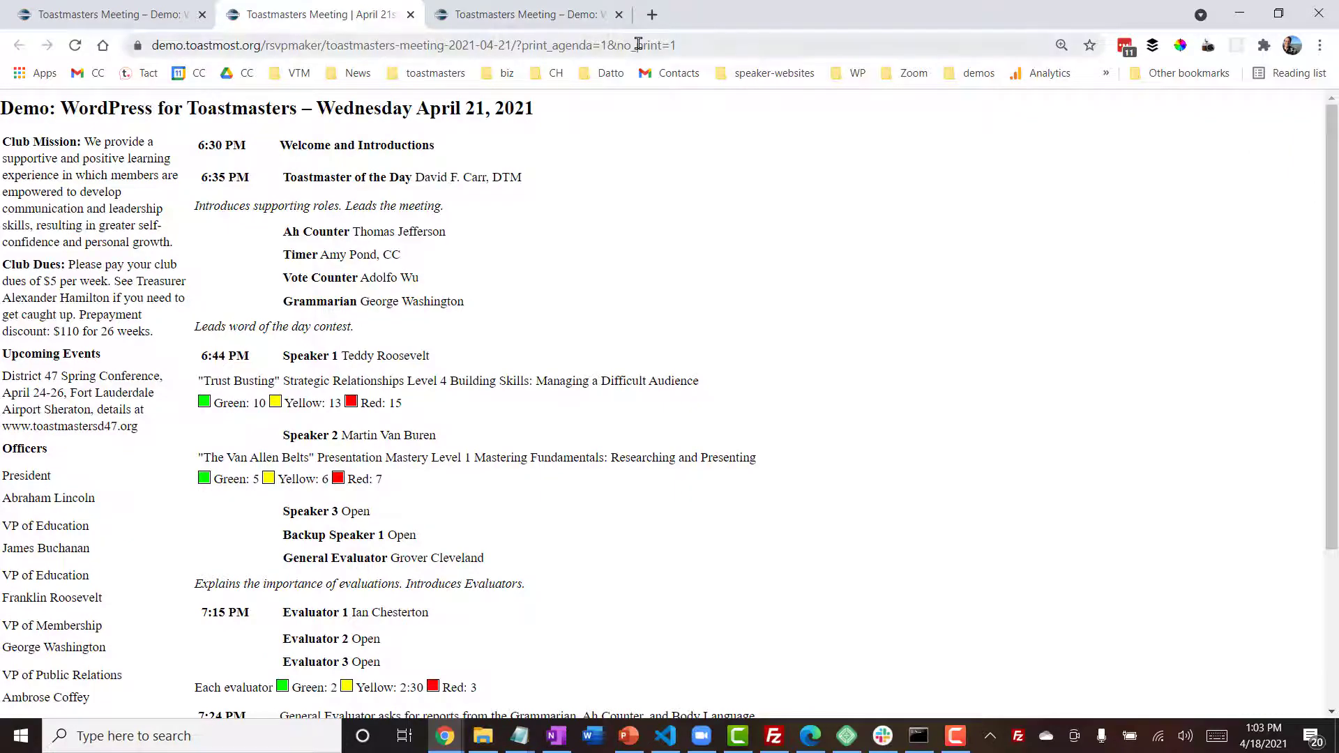
- In the April 28 planner, paste an editable note under Welcome and Introductions about the District Director's 10-minute Distinguished Club Program recognition and District Conference preview
left_click(505, 12)
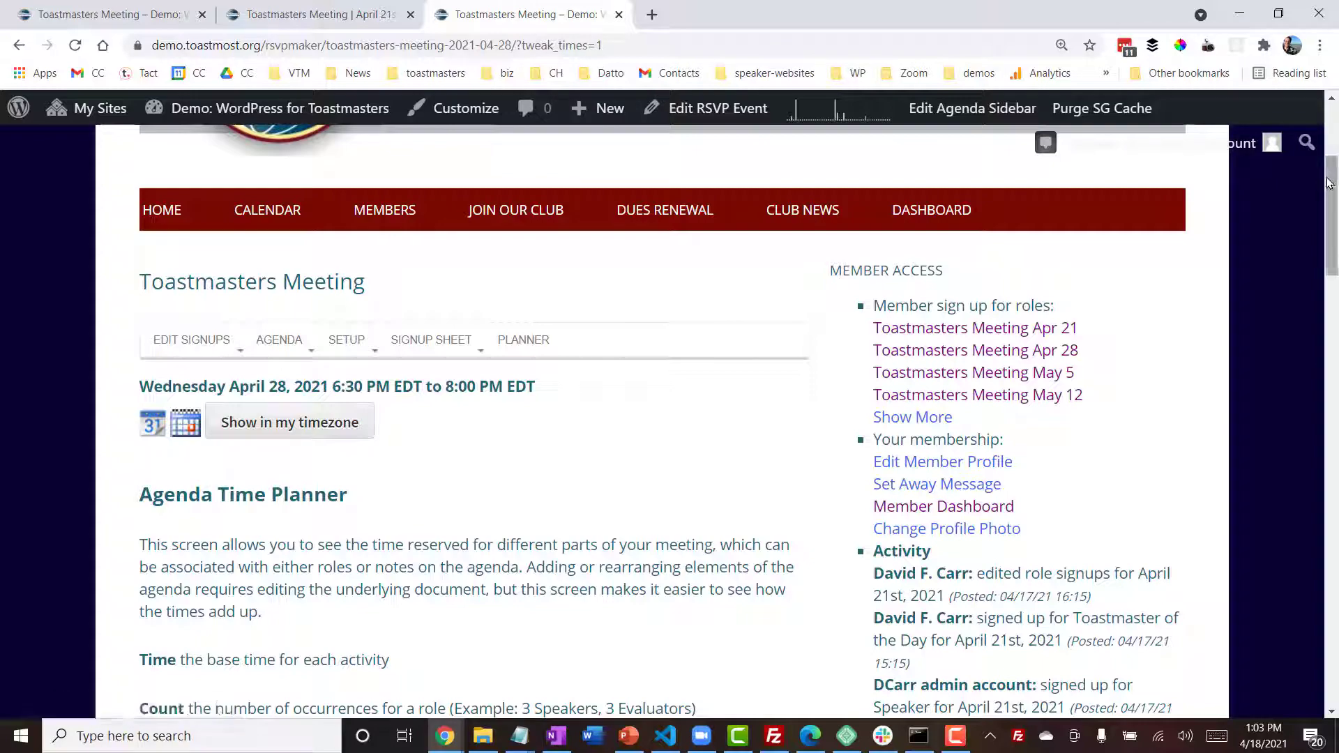
left_click_drag(1332, 184, 1332, 343)
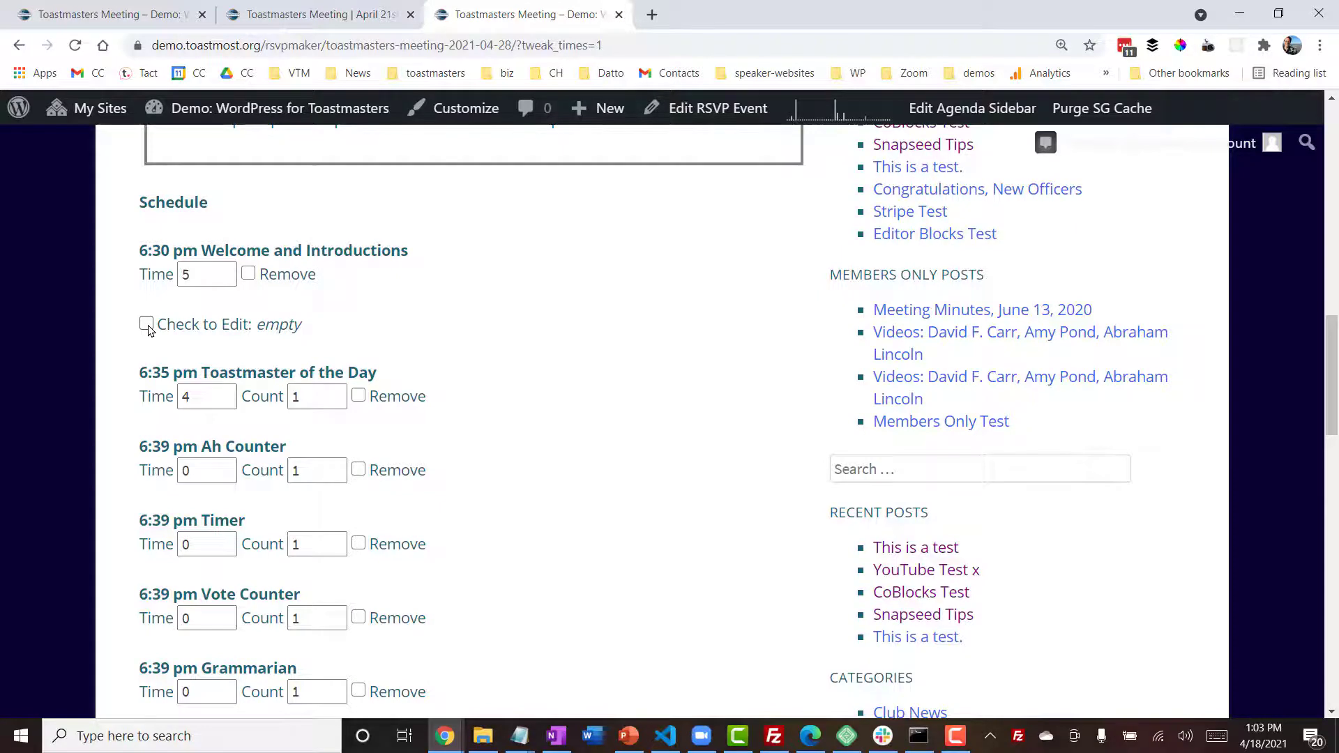
left_click(147, 326)
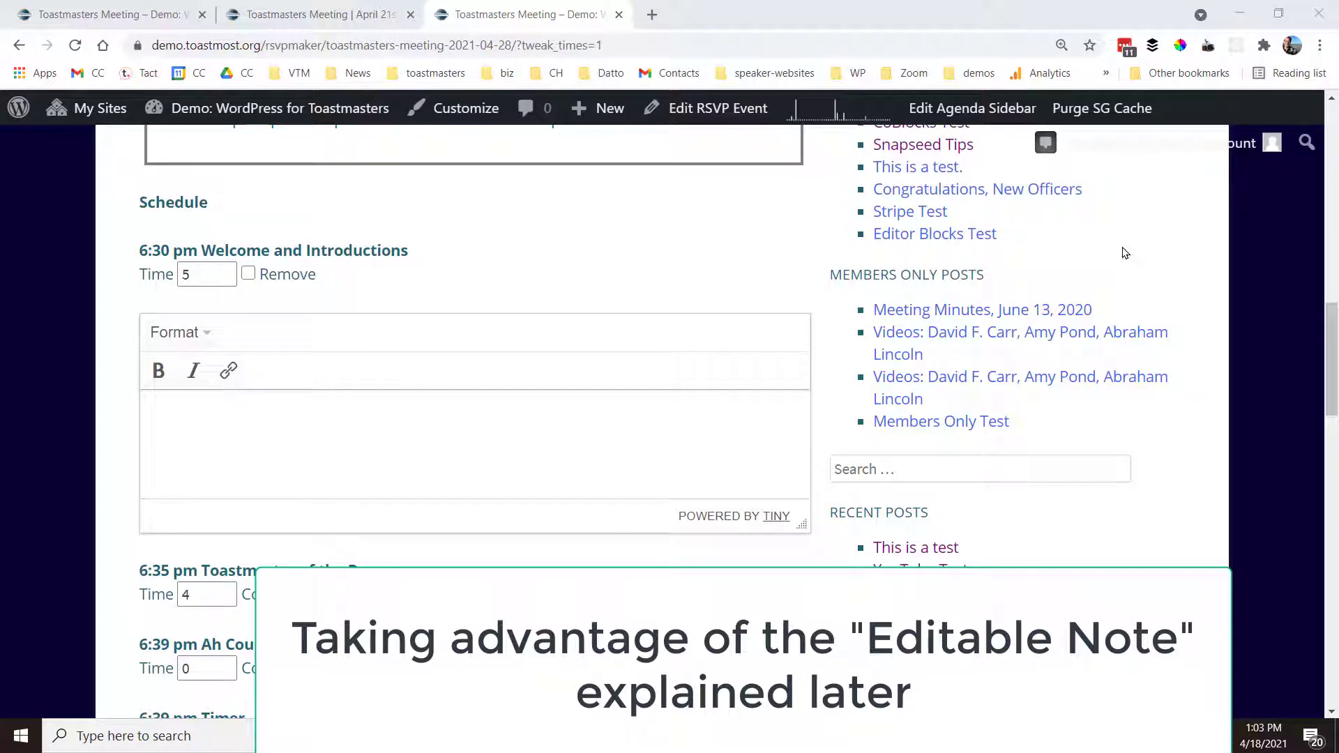
left_click(323, 437)
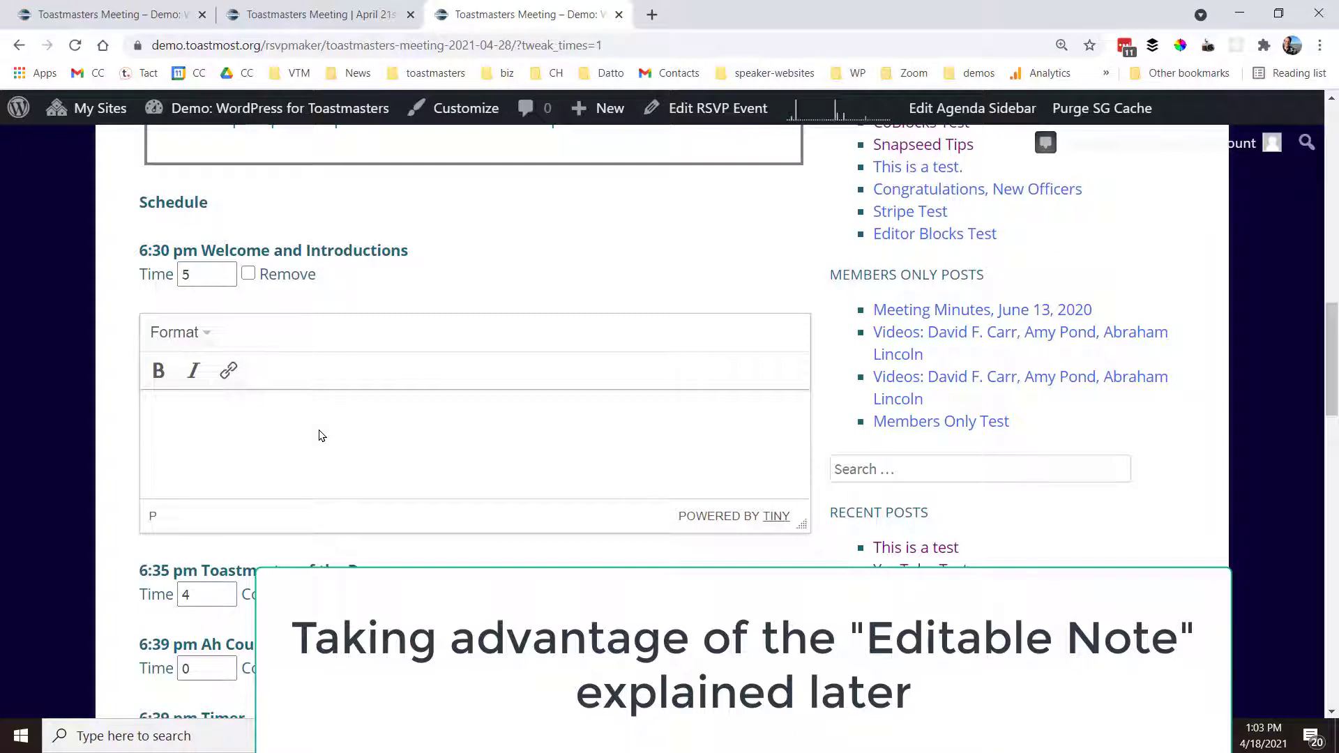
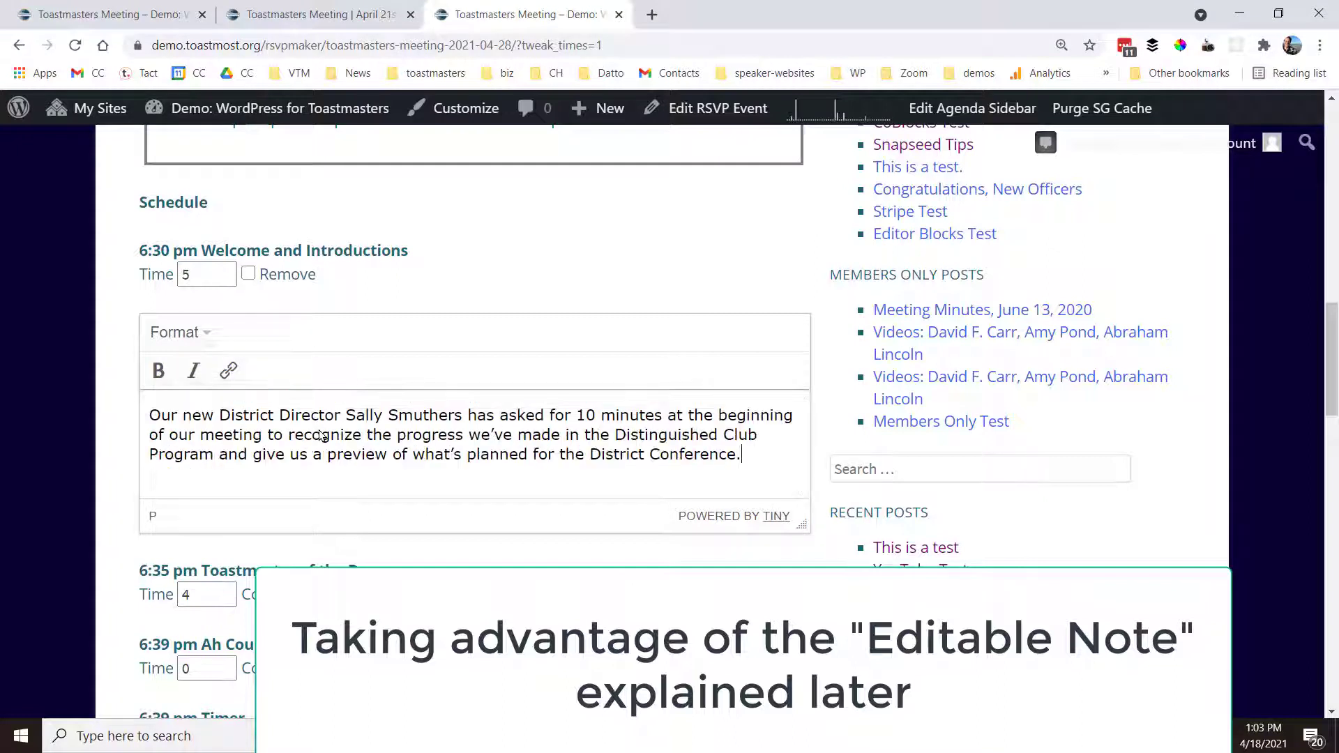
- Set the Welcome and Introductions time to 15 minutes
left_click(216, 274)
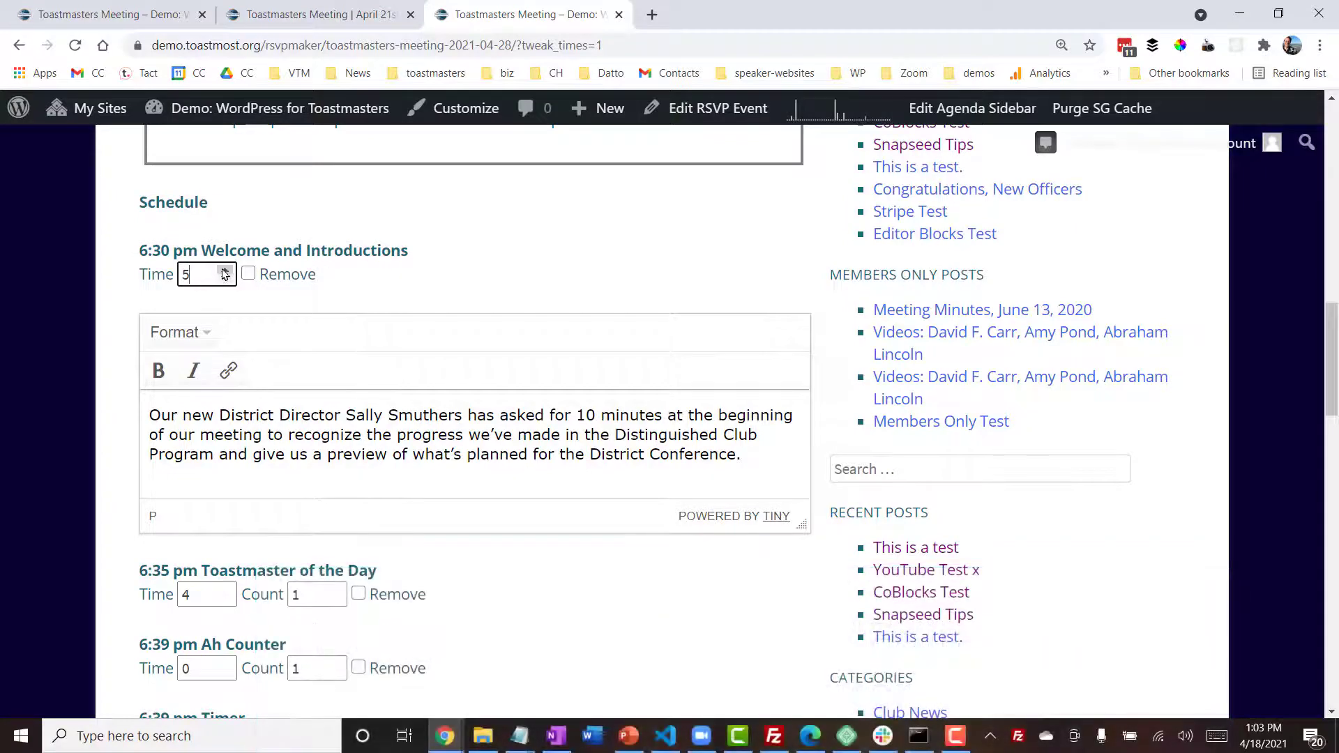
left_click(224, 270)
left_click(224, 270)
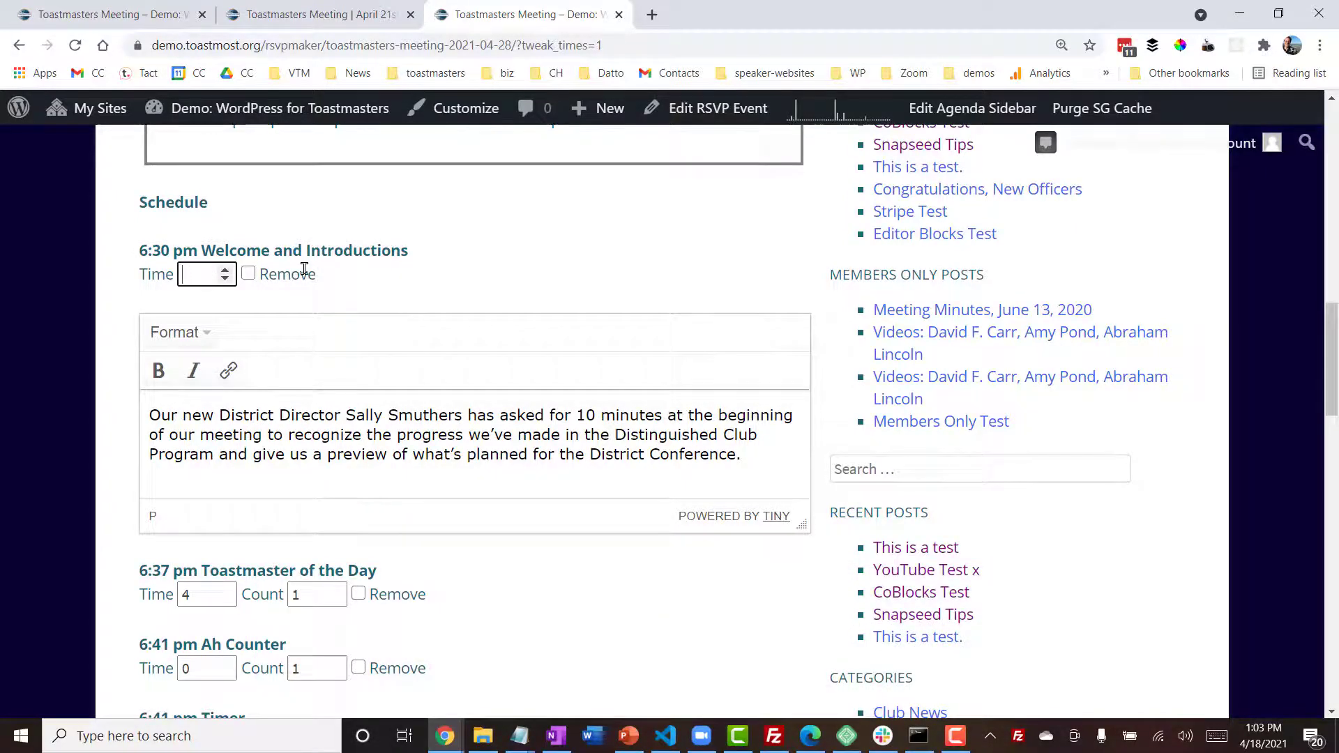
type("15")
left_click(289, 438)
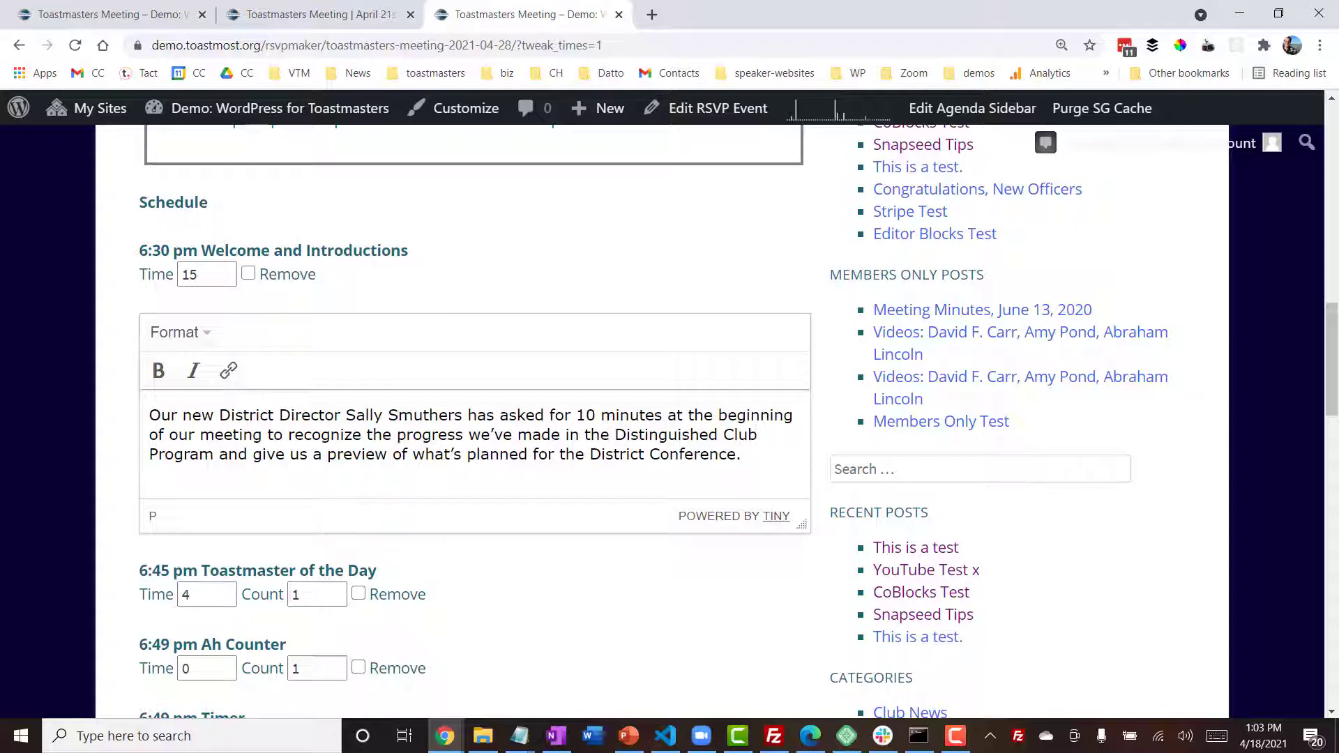
- Reduce both the Speaker count and the Evaluator count to 2
left_click_drag(1331, 358, 1301, 454)
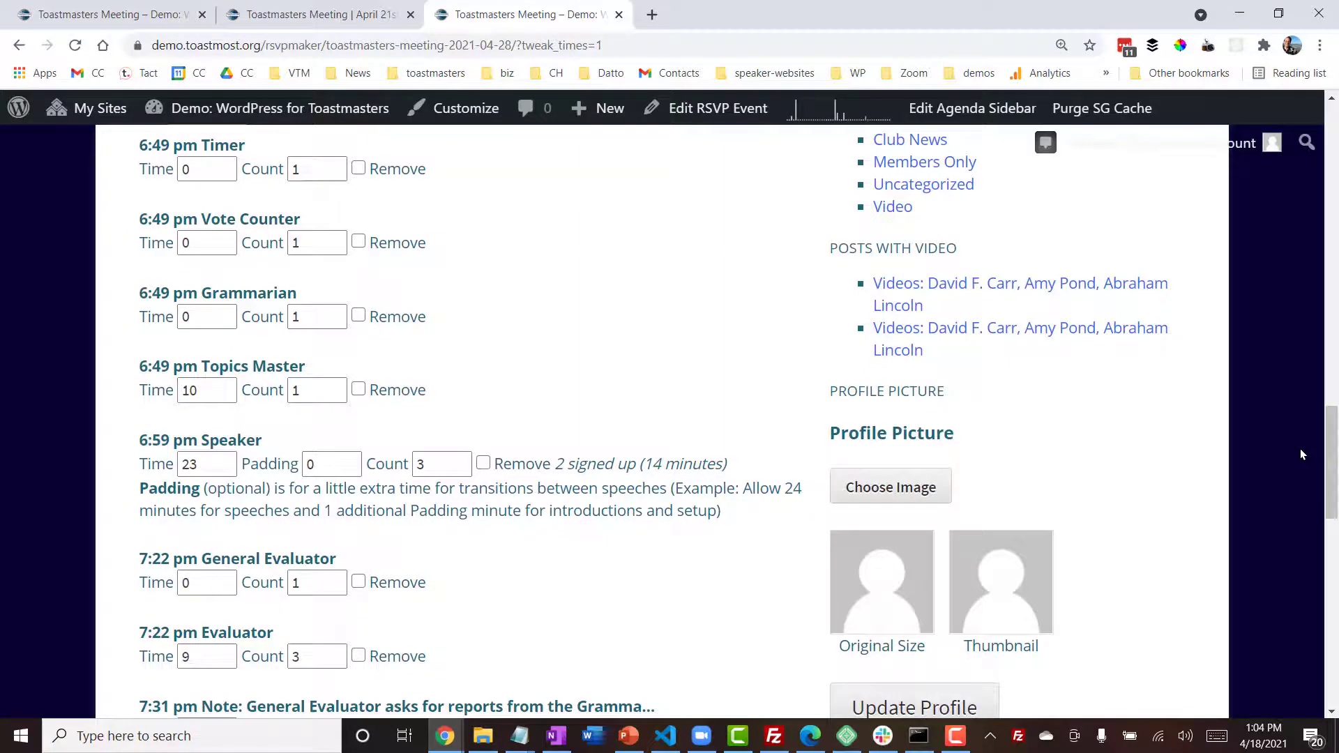
left_click(460, 469)
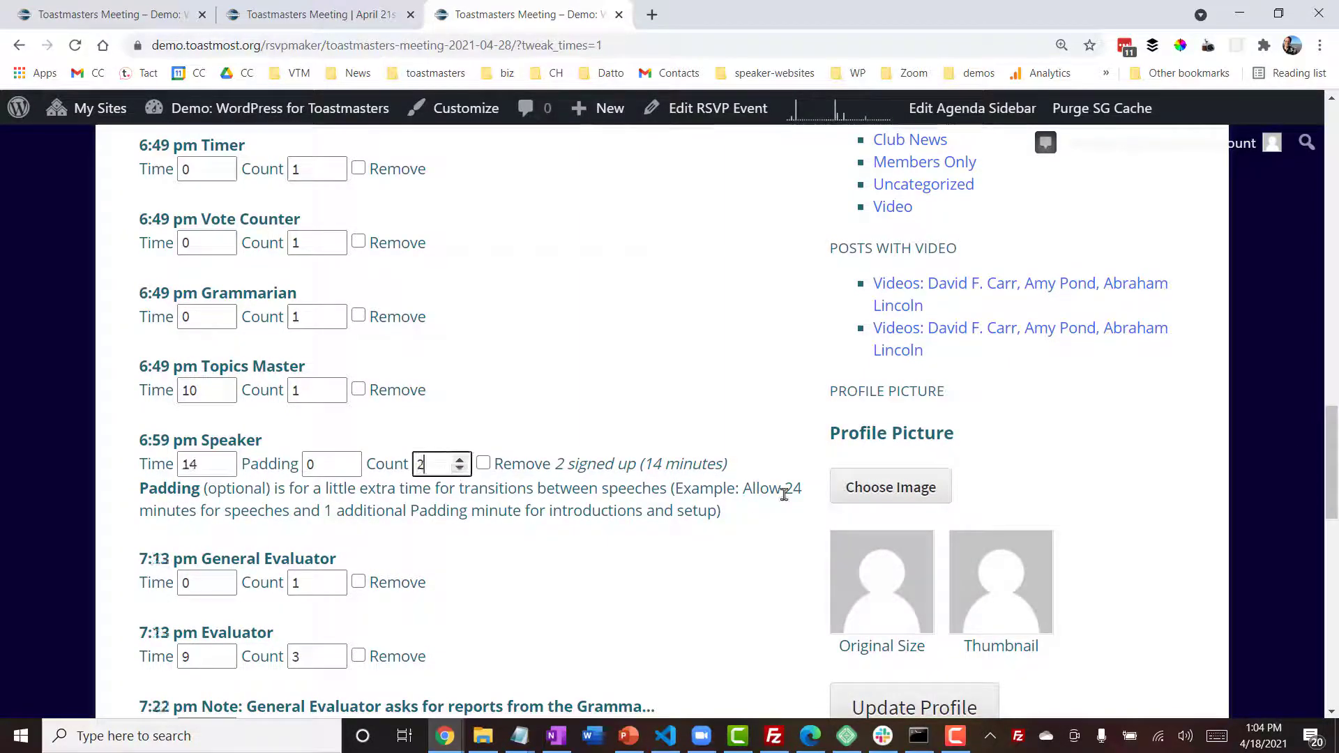
left_click_drag(1329, 444, 1329, 513)
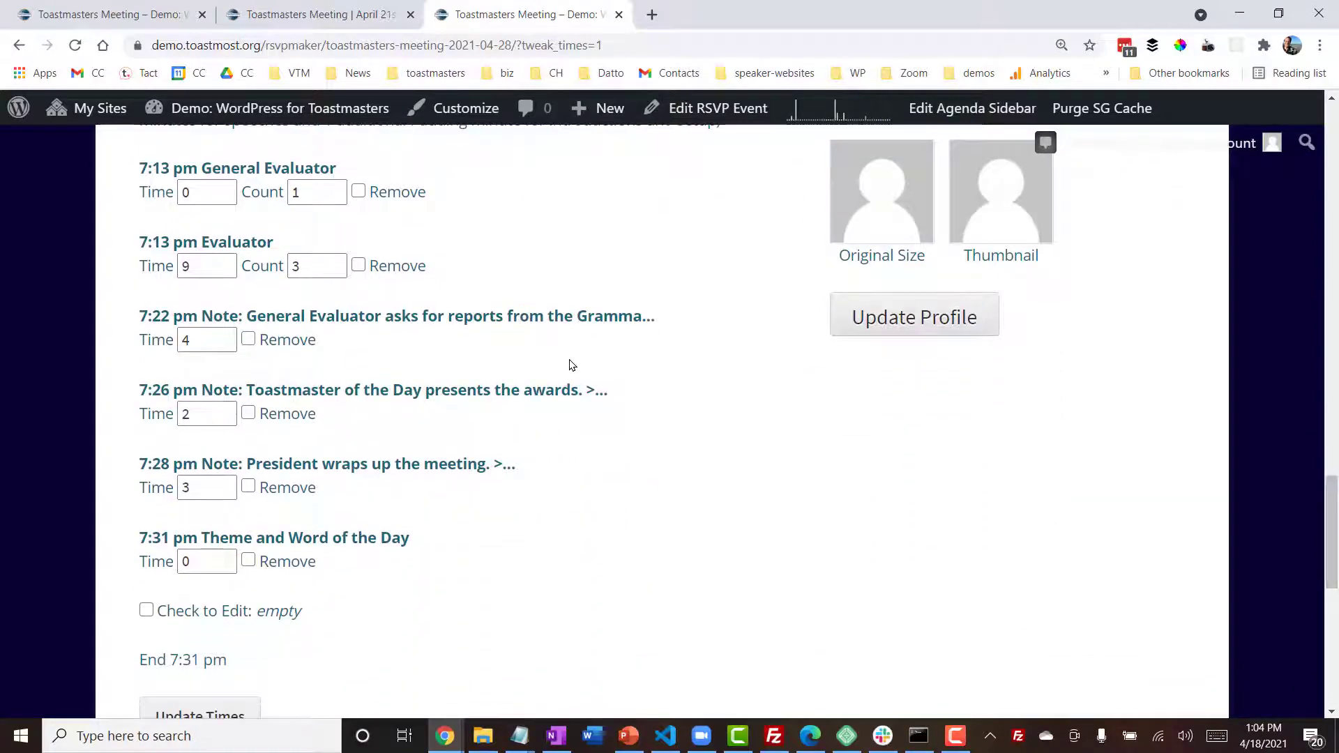
left_click(307, 264)
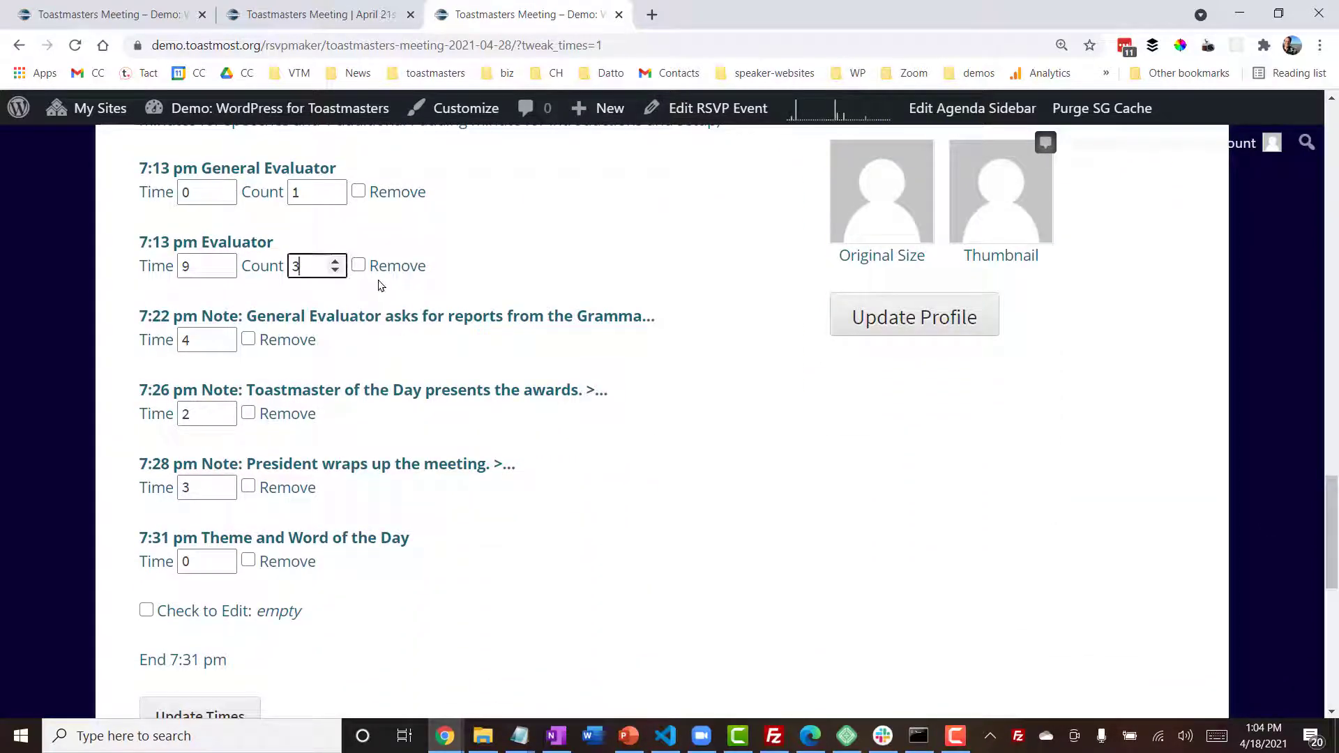
left_click(335, 271)
- Set the April 28 President wrap-up note to 5 minutes and save the planner's updated times
left_click(224, 483)
left_click(225, 484)
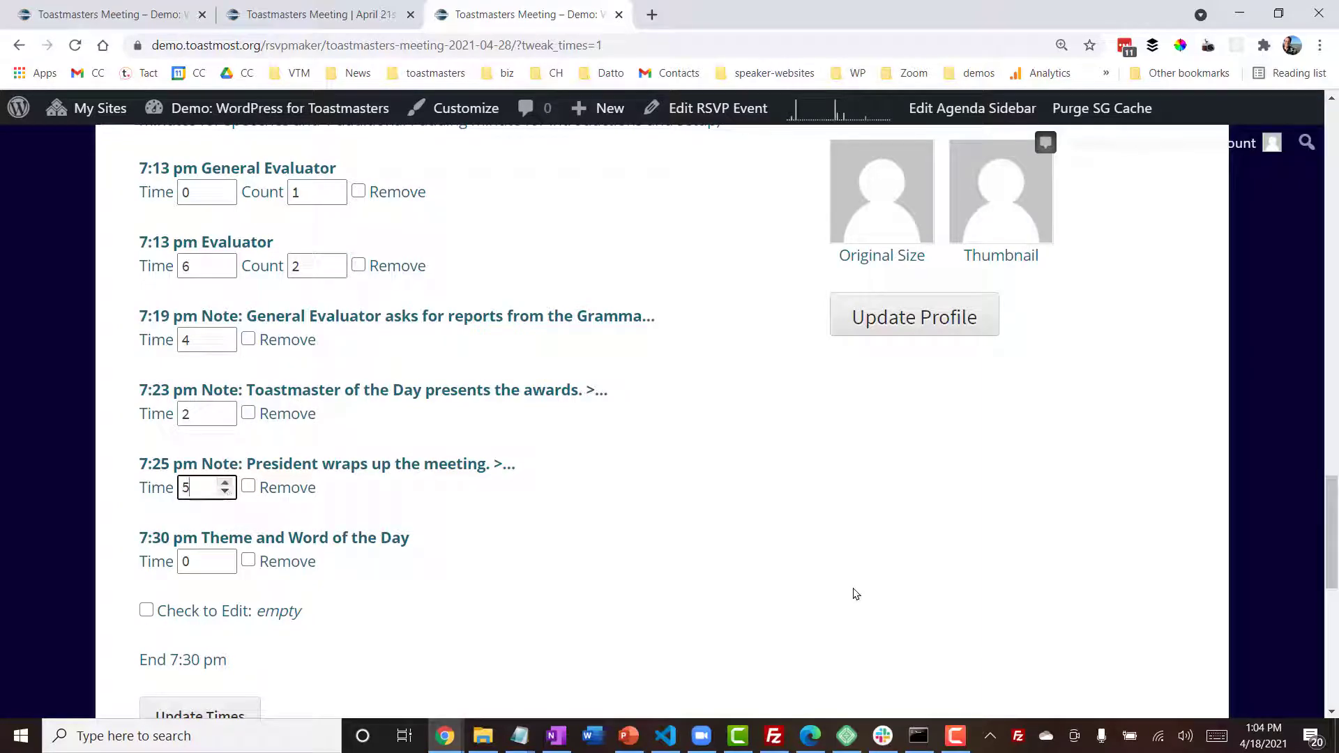
scroll(1317, 515, "down", 3)
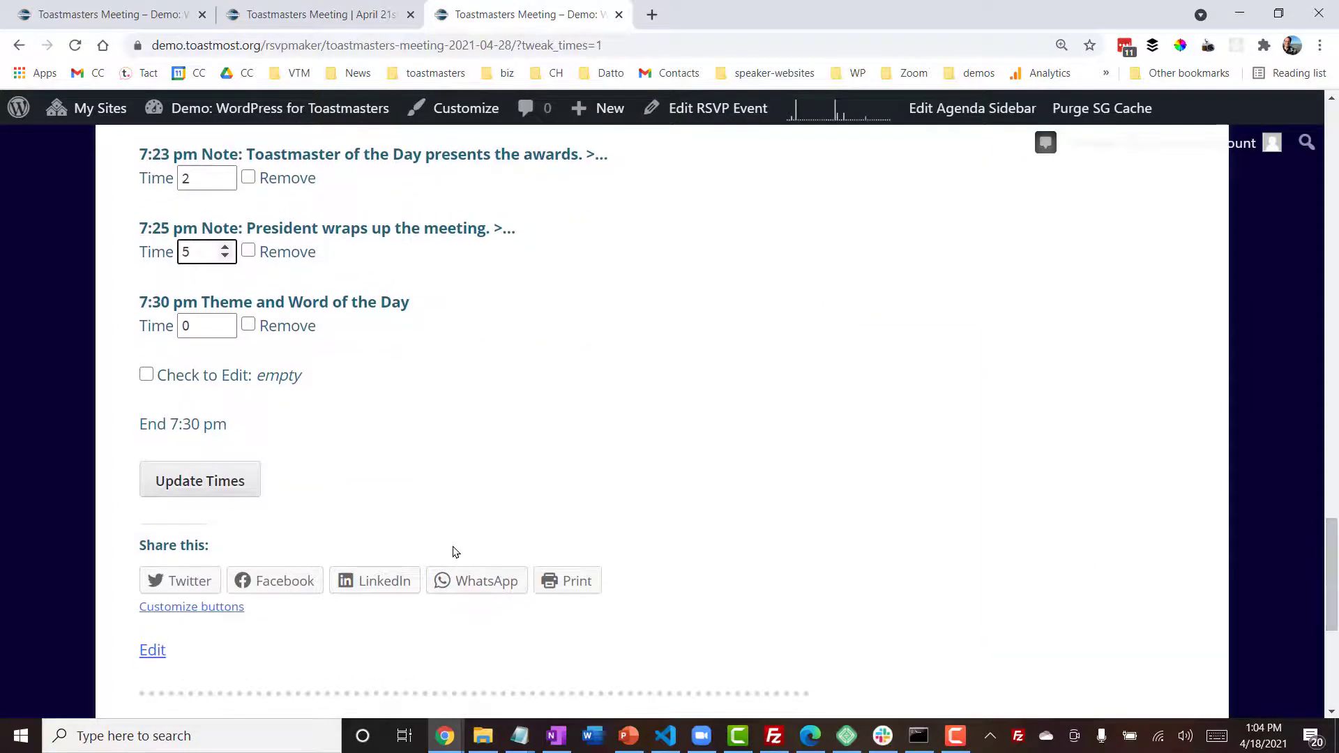
left_click(212, 483)
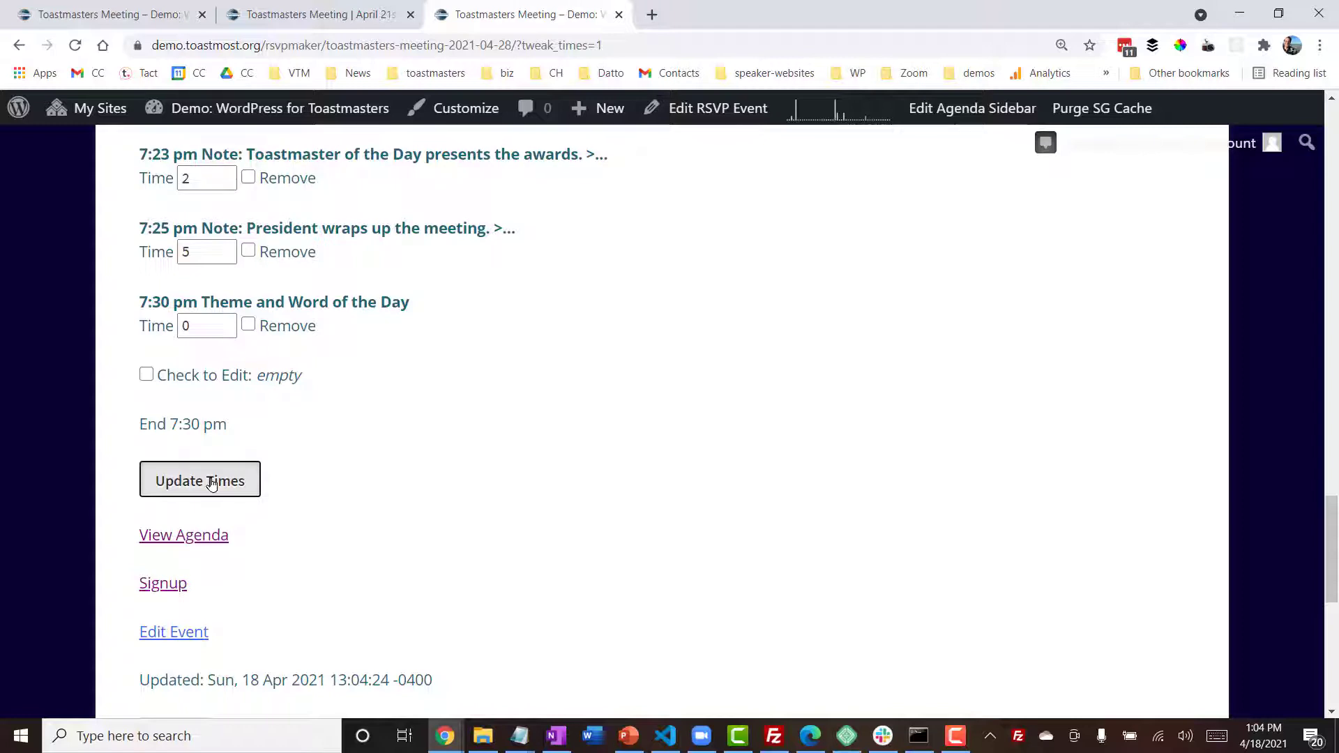
- Open the April 28 event for editing and move the Topics Master role block down past the Speaker, General Evaluator and Evaluator roles
left_click(185, 638)
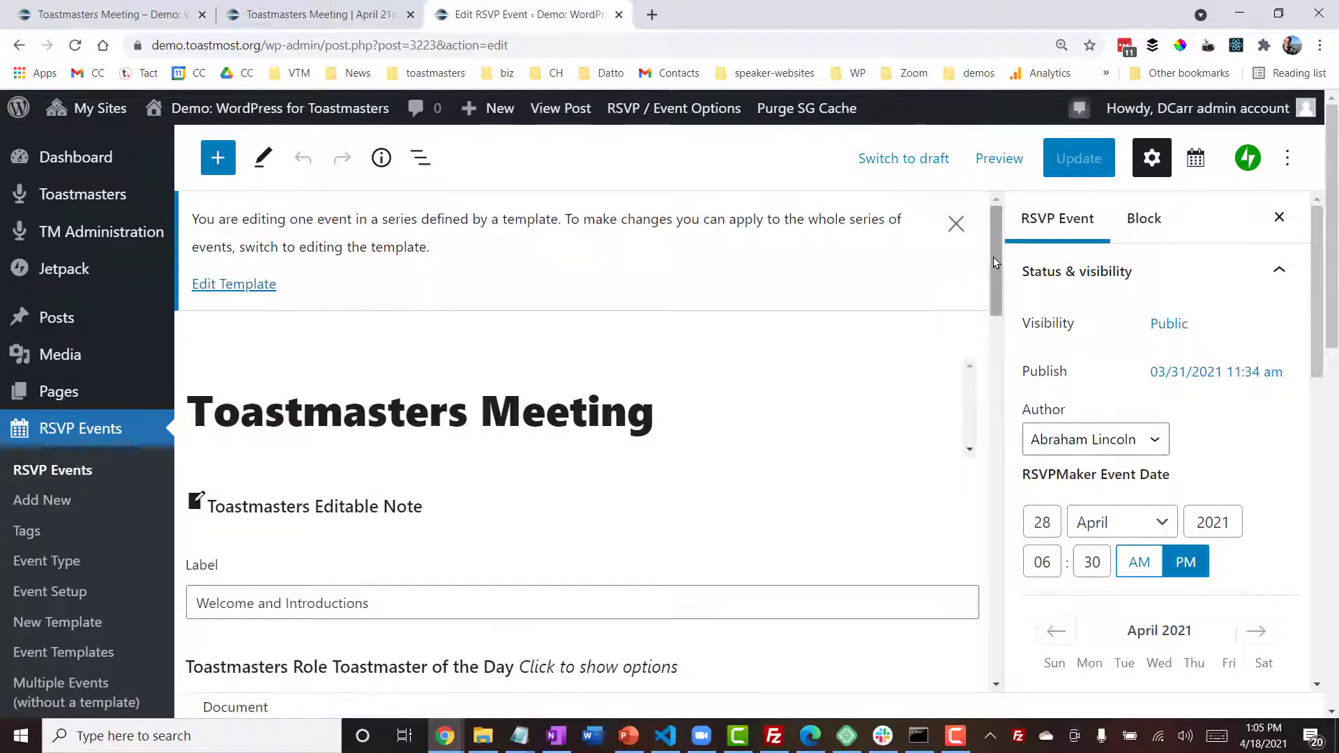
left_click_drag(993, 260, 966, 397)
left_click(537, 377)
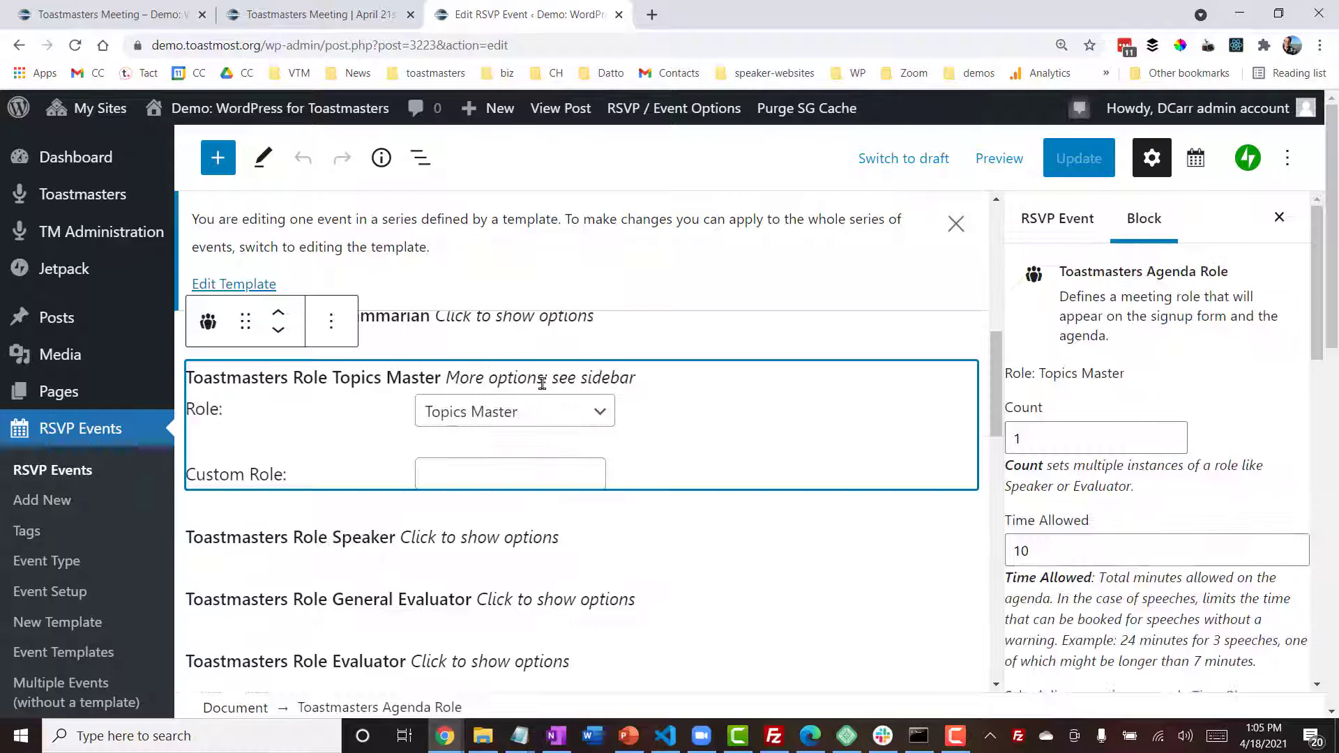
left_click(277, 331)
left_click(278, 330)
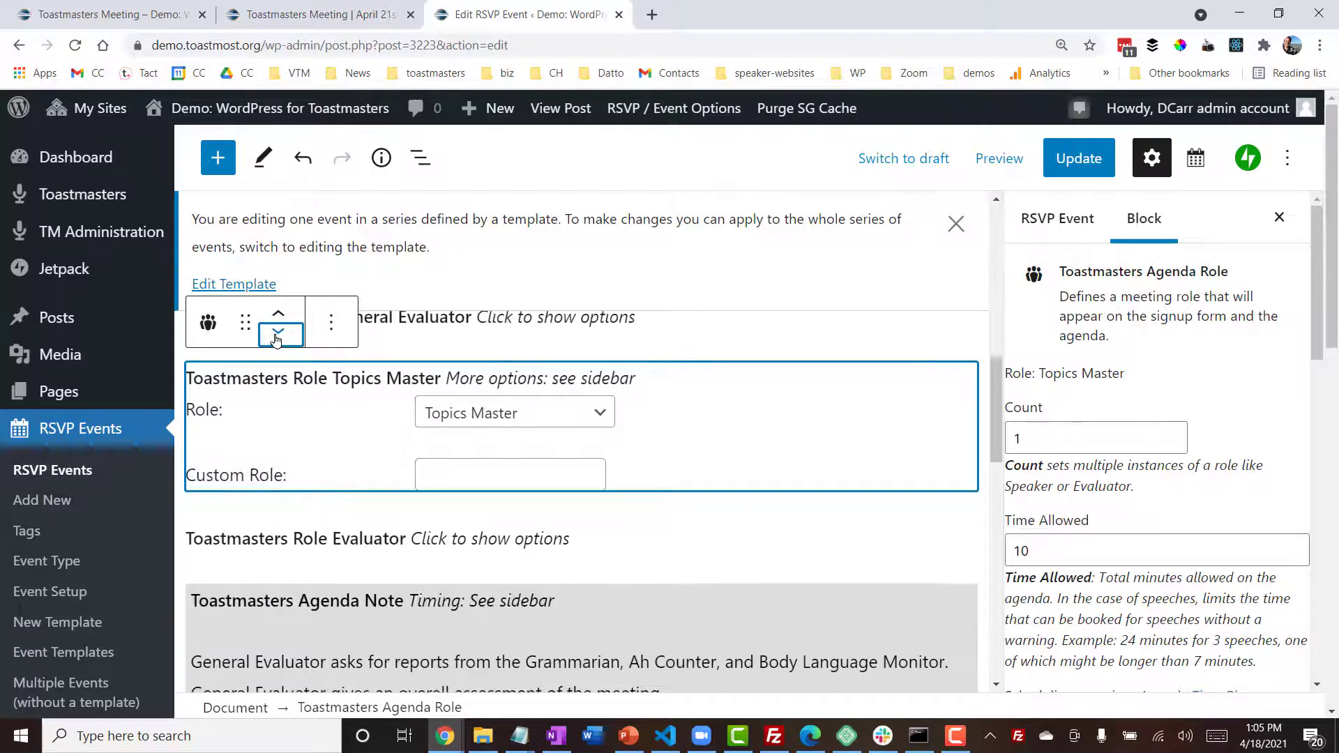
left_click(278, 330)
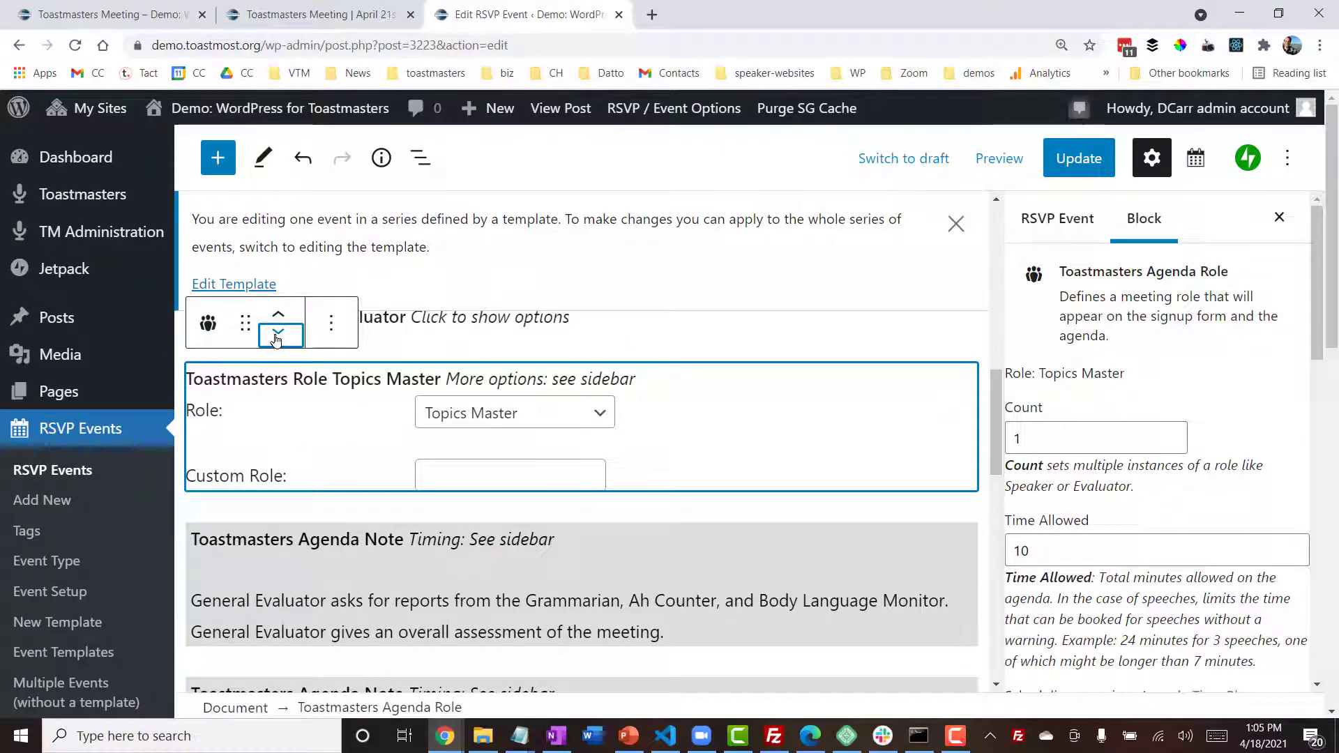
left_click(278, 335)
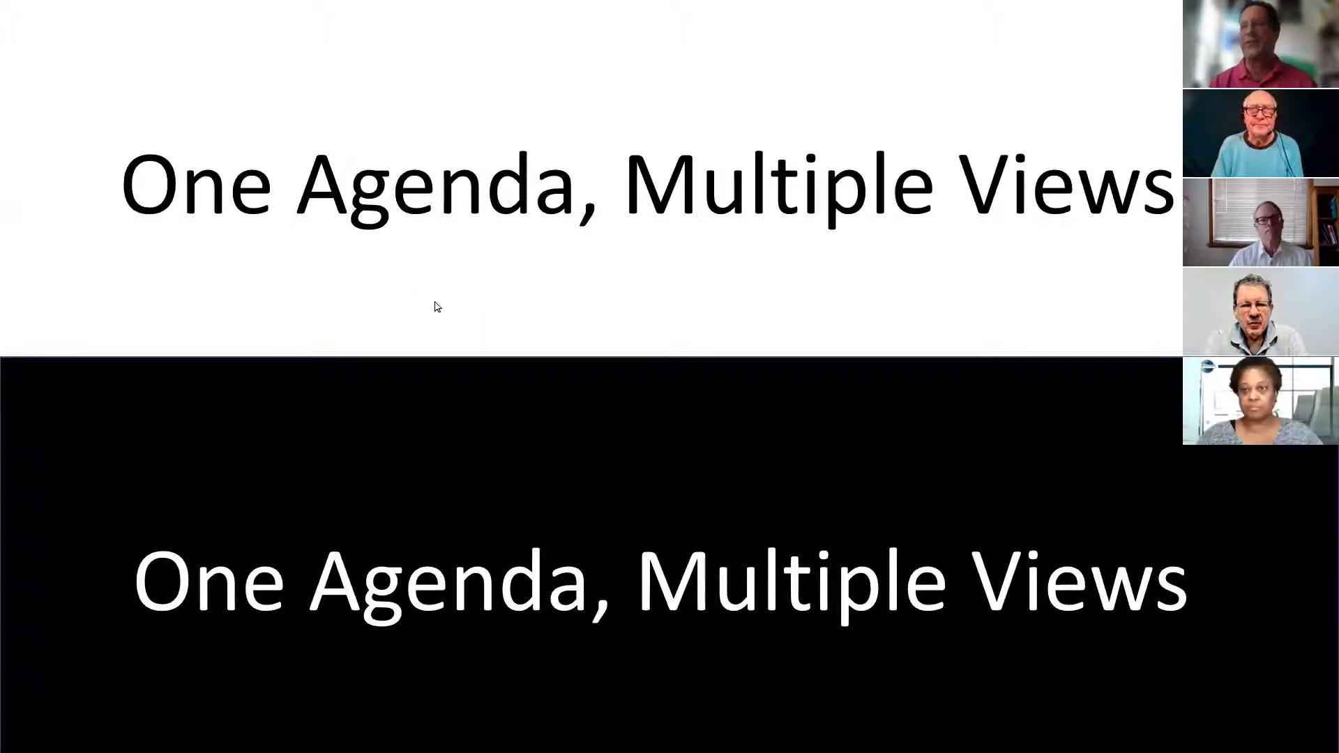
left_click(544, 358)
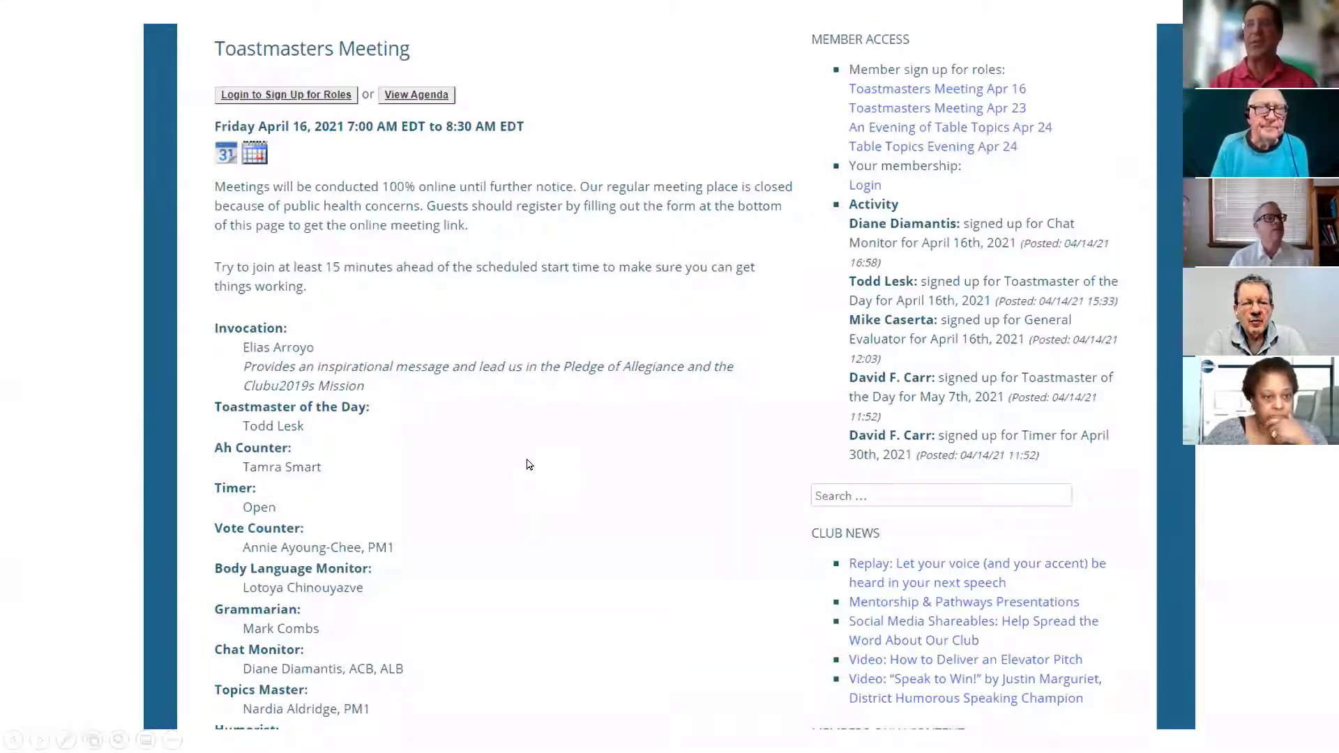
left_click(529, 465)
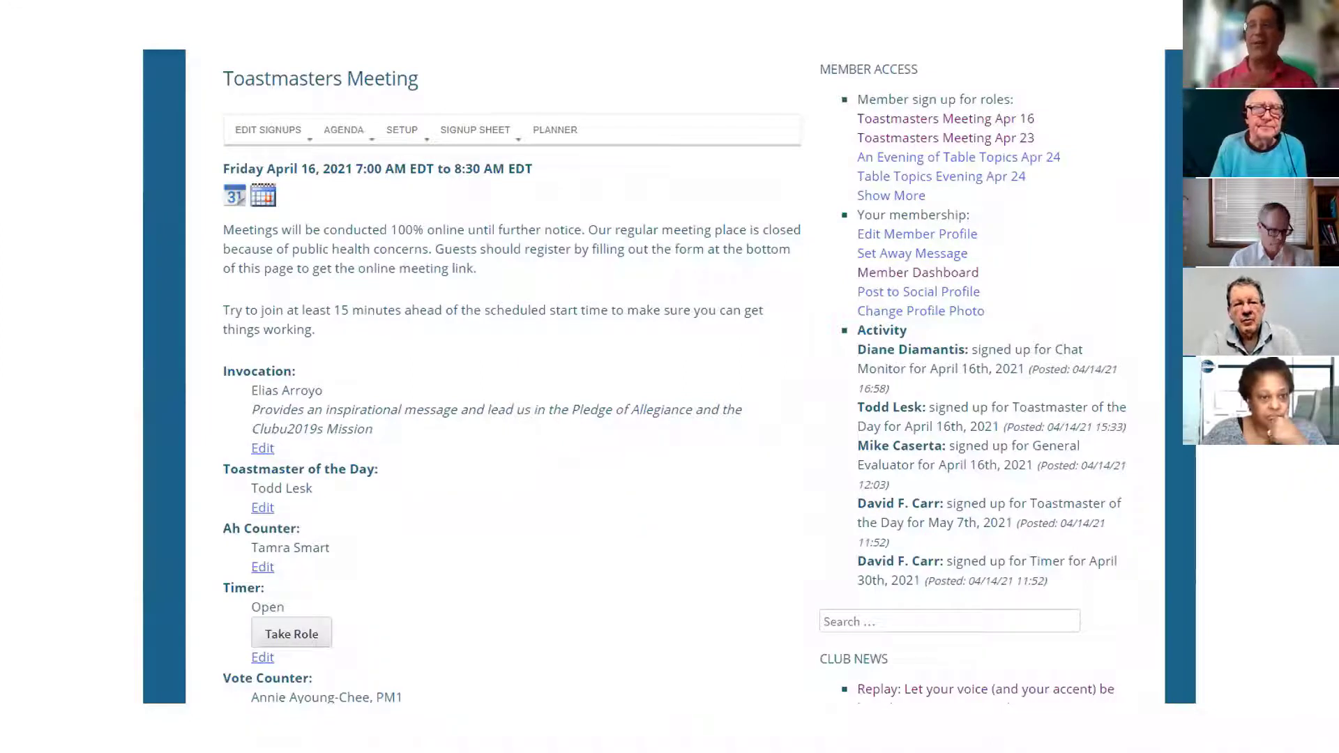
left_click(495, 492)
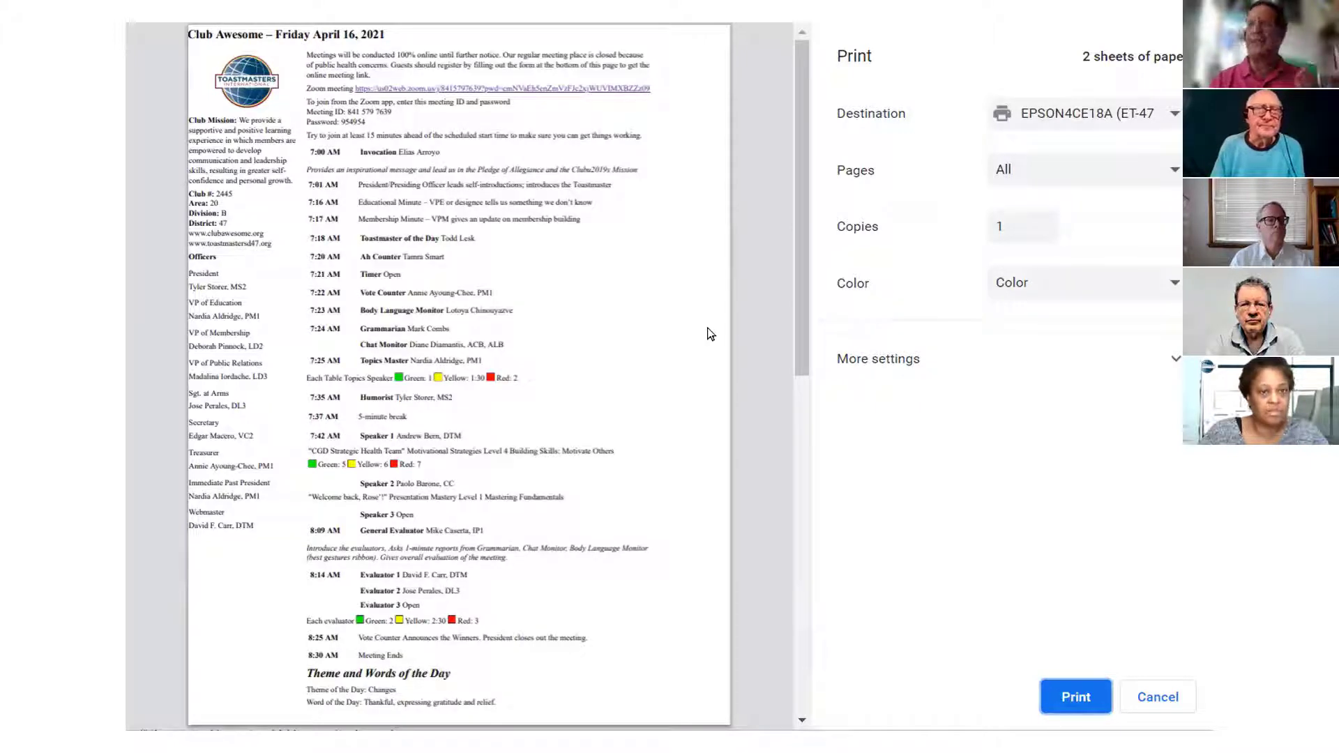
key("Escape")
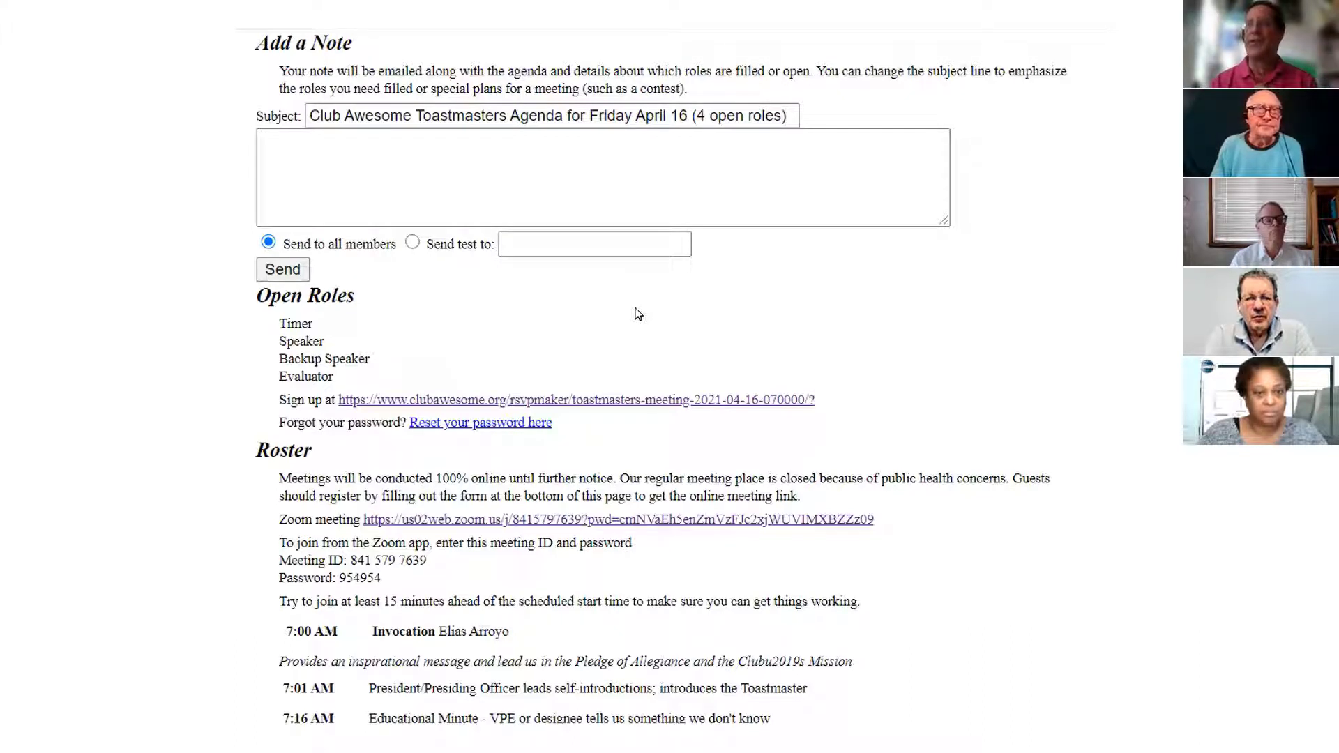
key("ctrl+Tab")
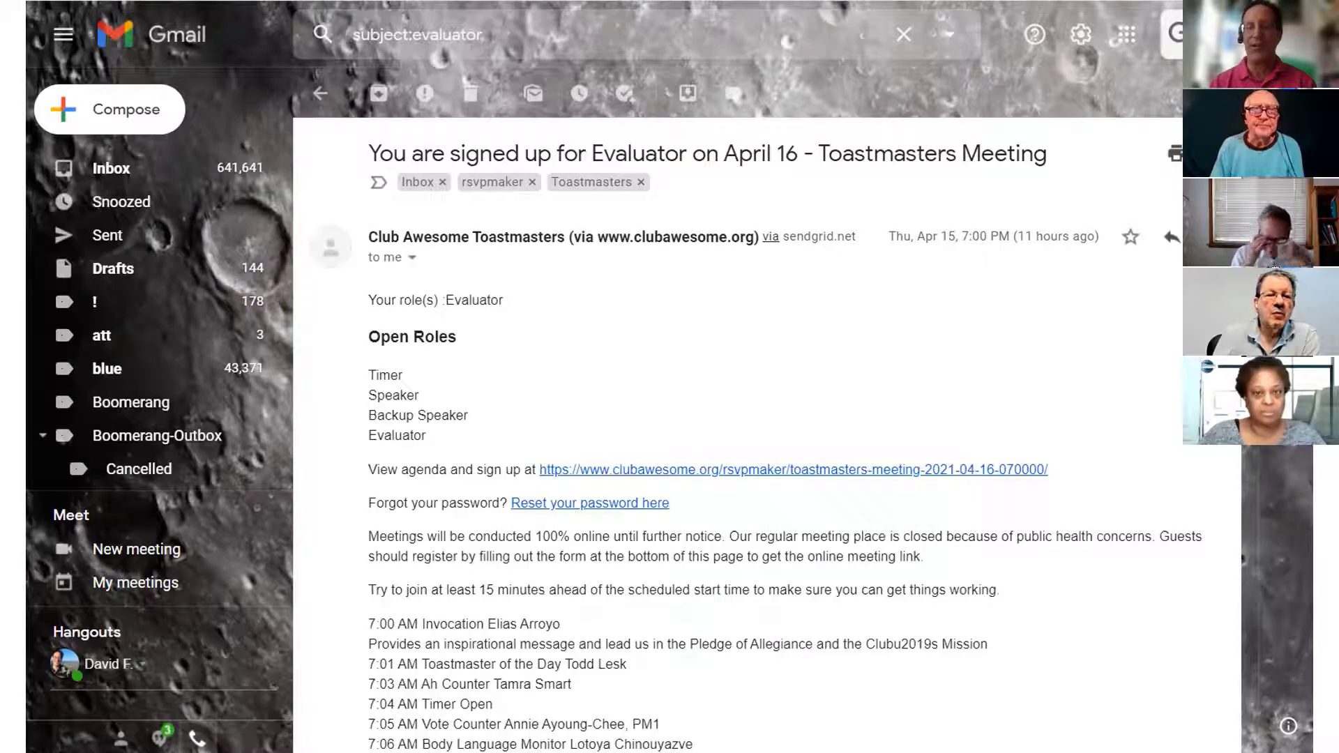
left_click(859, 452)
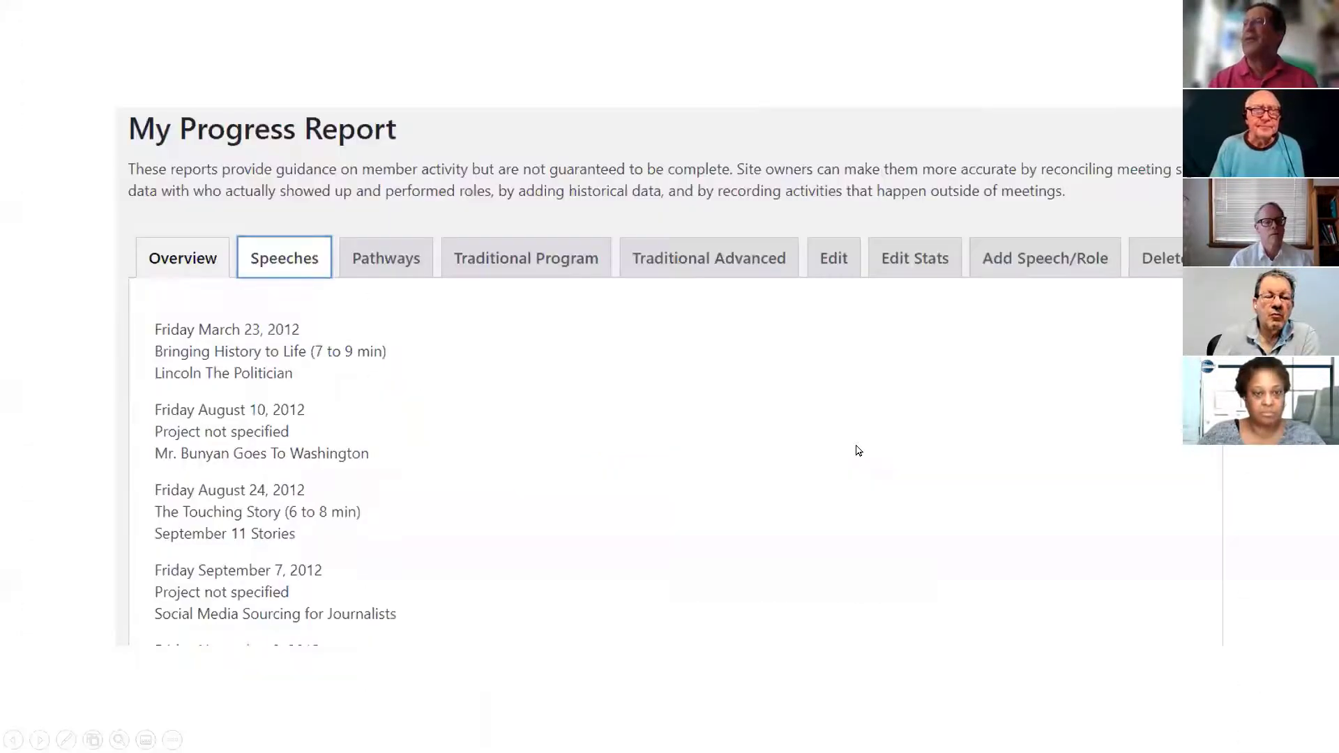
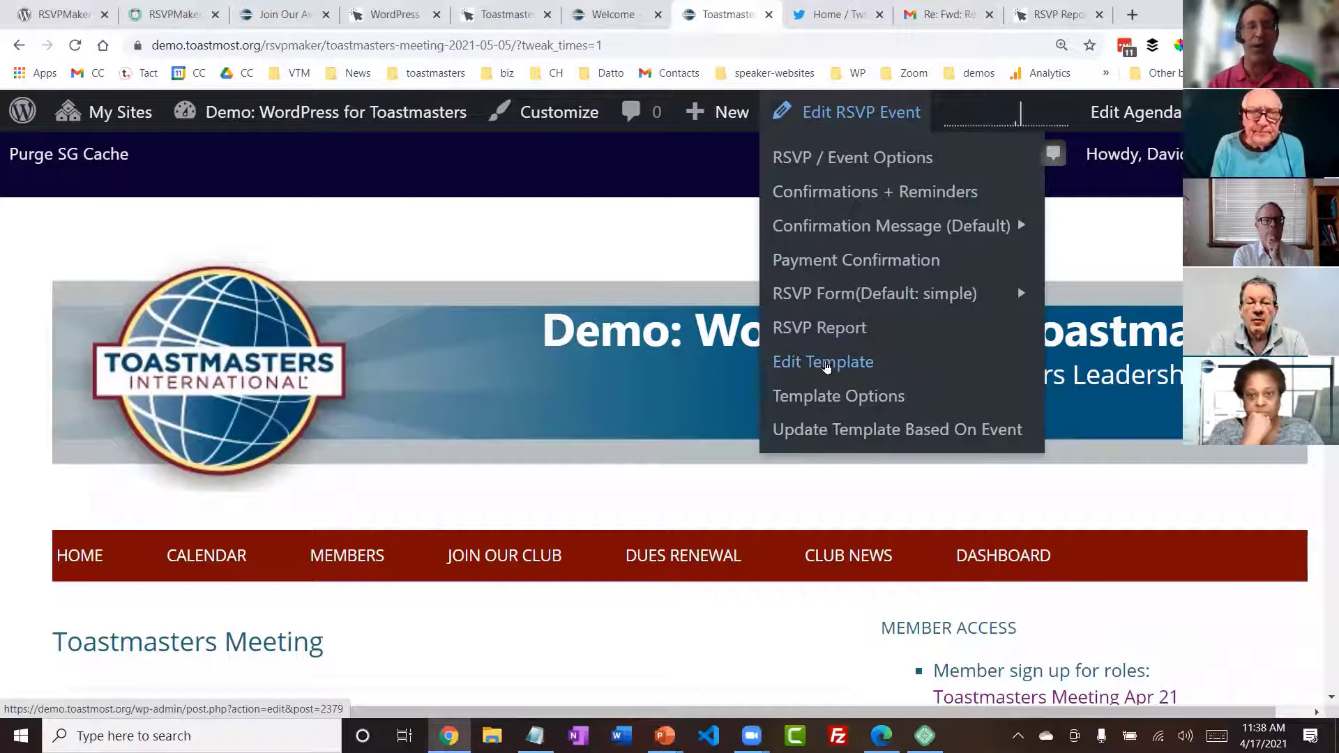
- Open the Toastmasters Meeting template for editing from the event templates list and dismiss its autosave notice
left_click(826, 363)
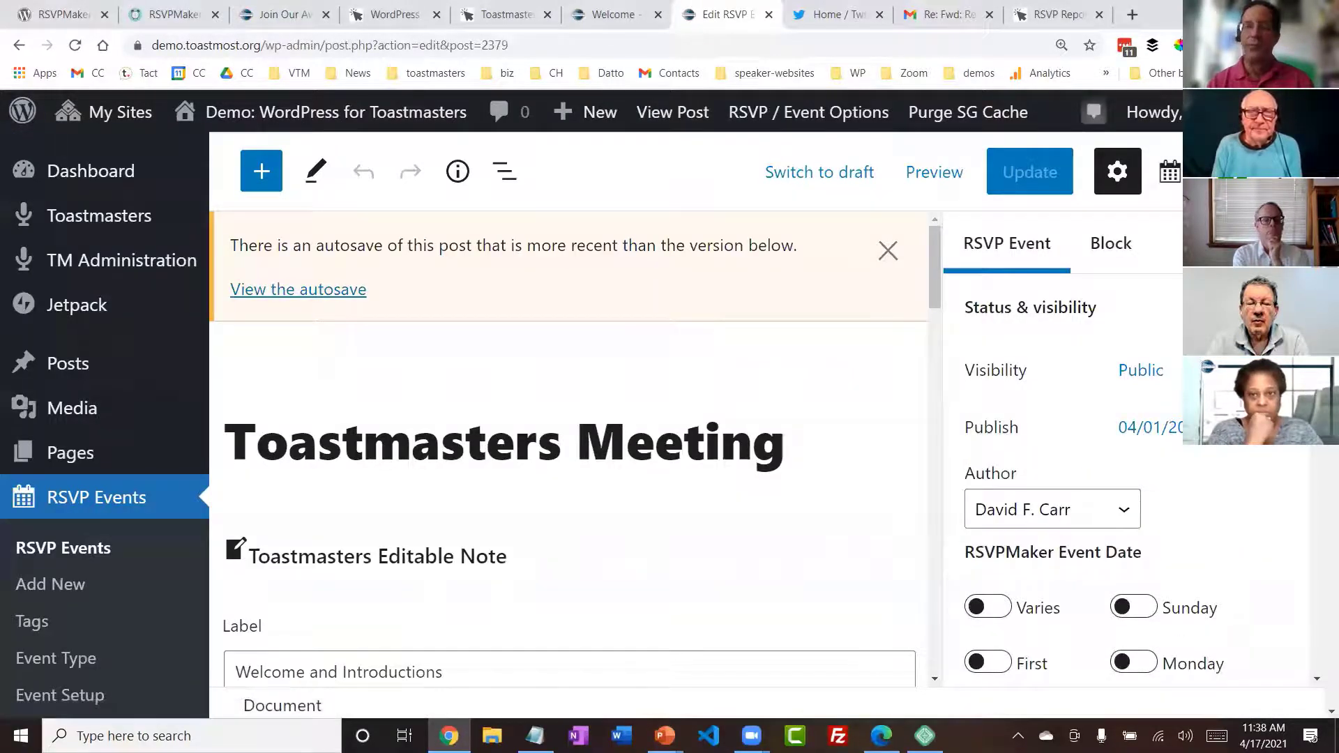
scroll(104, 425, "down", 2)
scroll(105, 426, "down", 3)
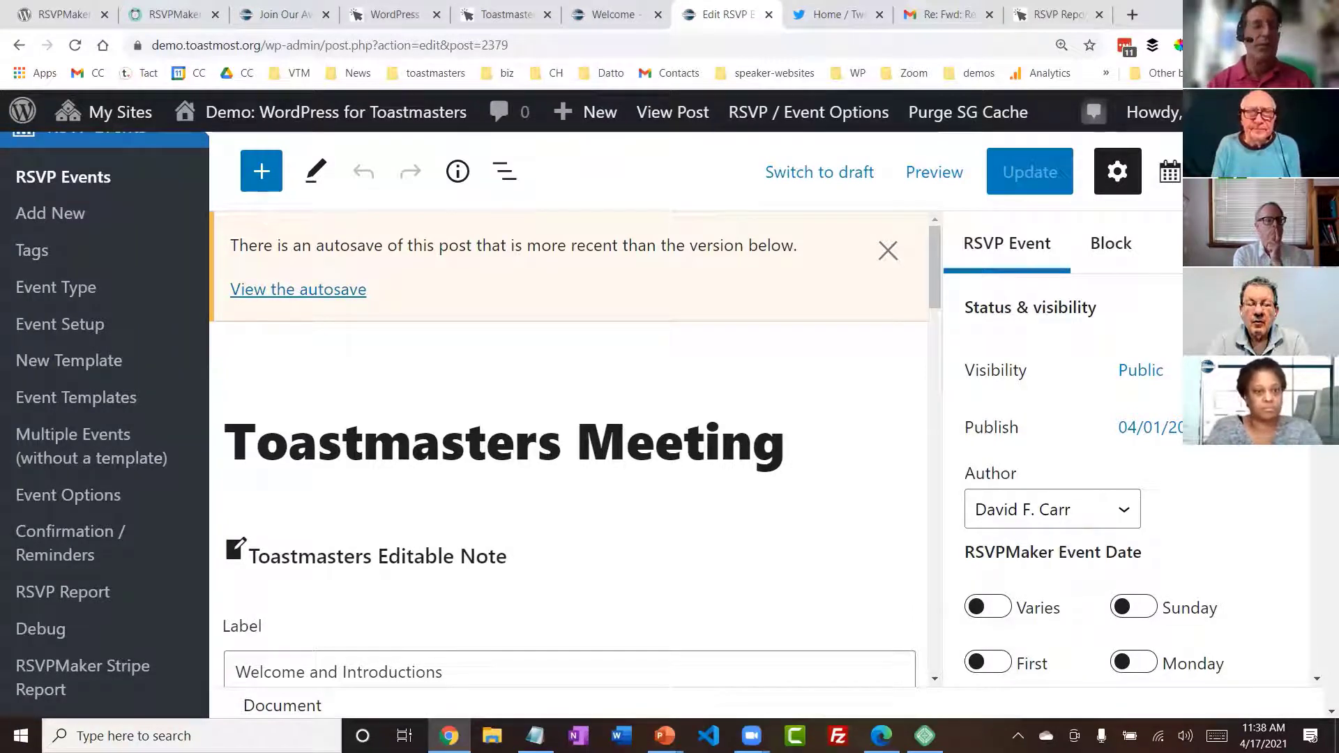
left_click(88, 402)
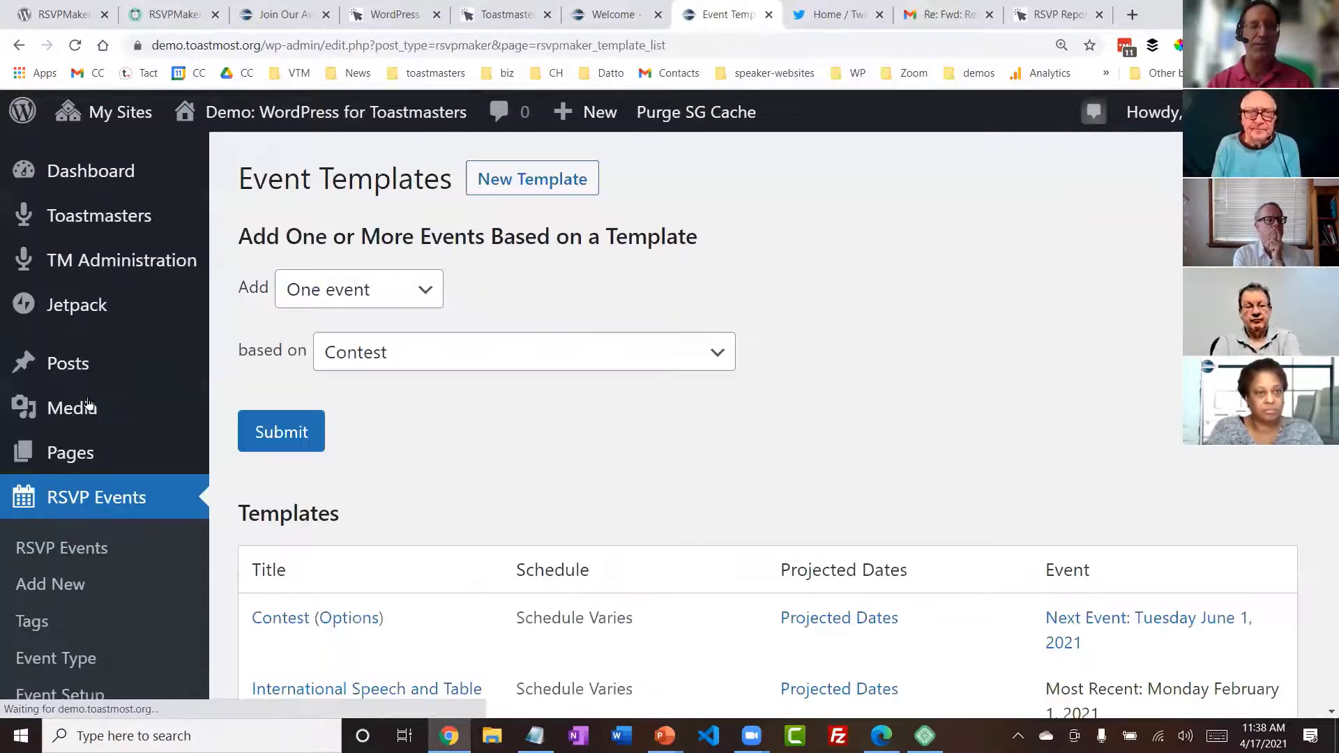
scroll(588, 448, "down", 5)
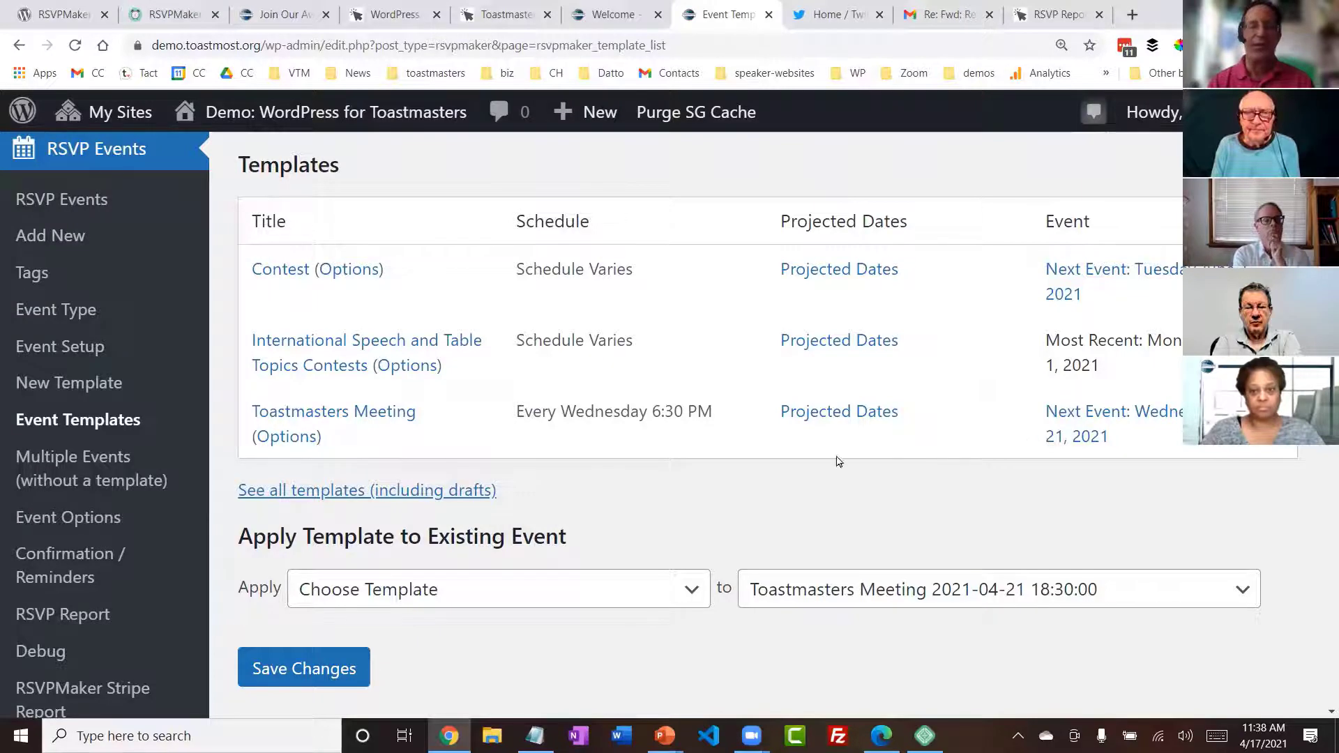
left_click(335, 416)
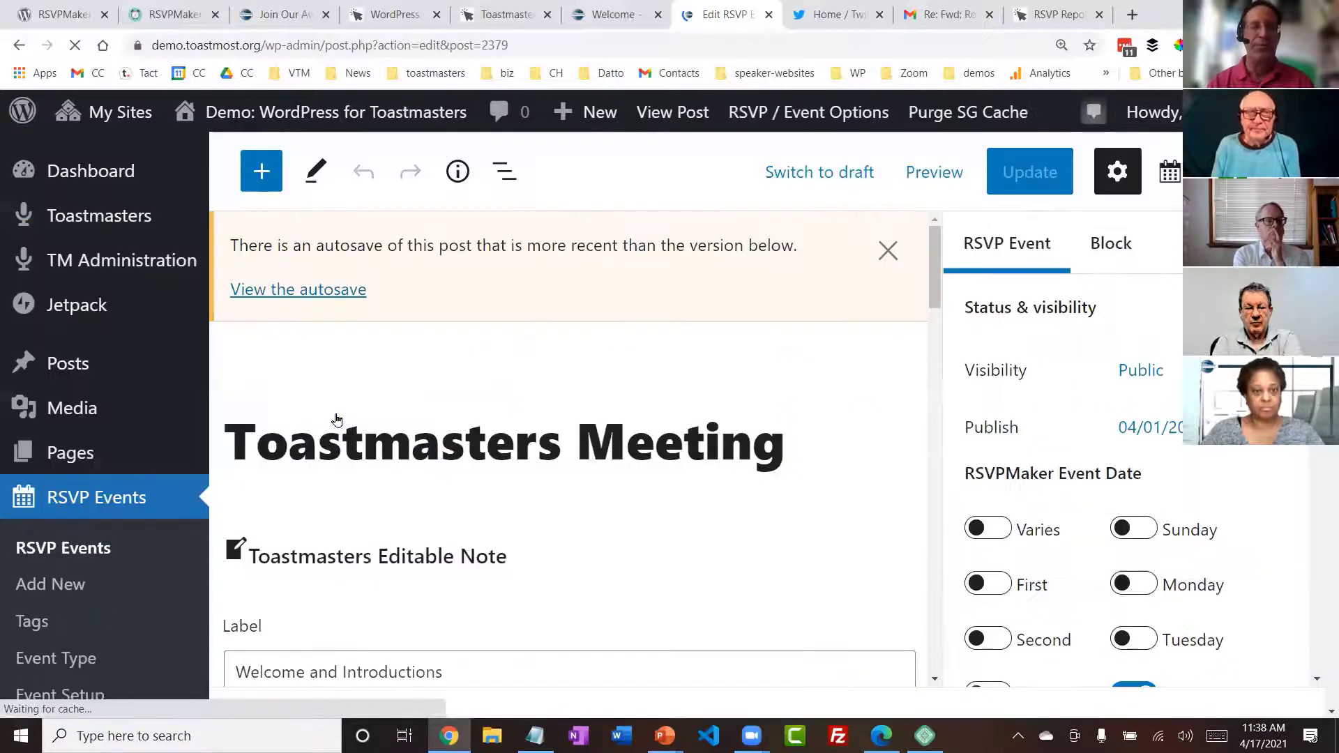
left_click(888, 251)
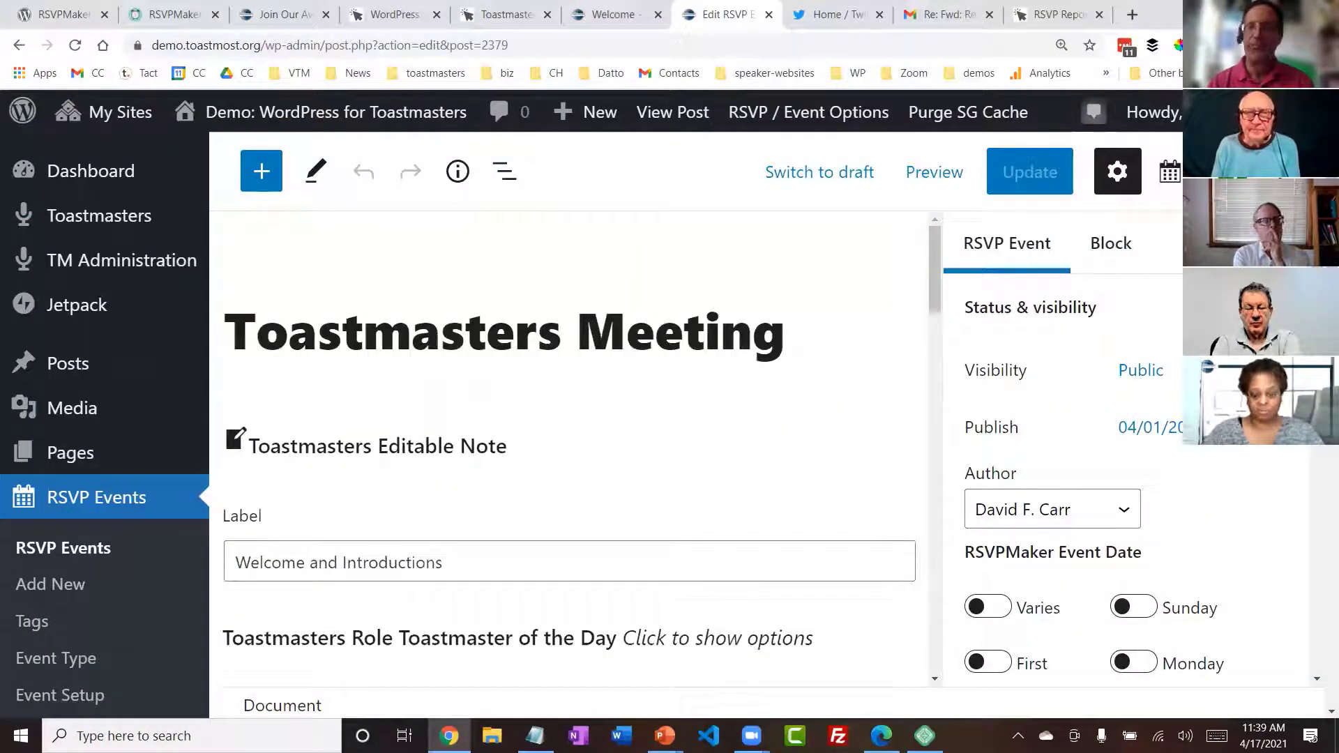
- Examine the template's agenda blocks, including the General Evaluator agenda note, the Meeting Ends milestone and the Theme and Word of the Day note
scroll(953, 254, "down", 1)
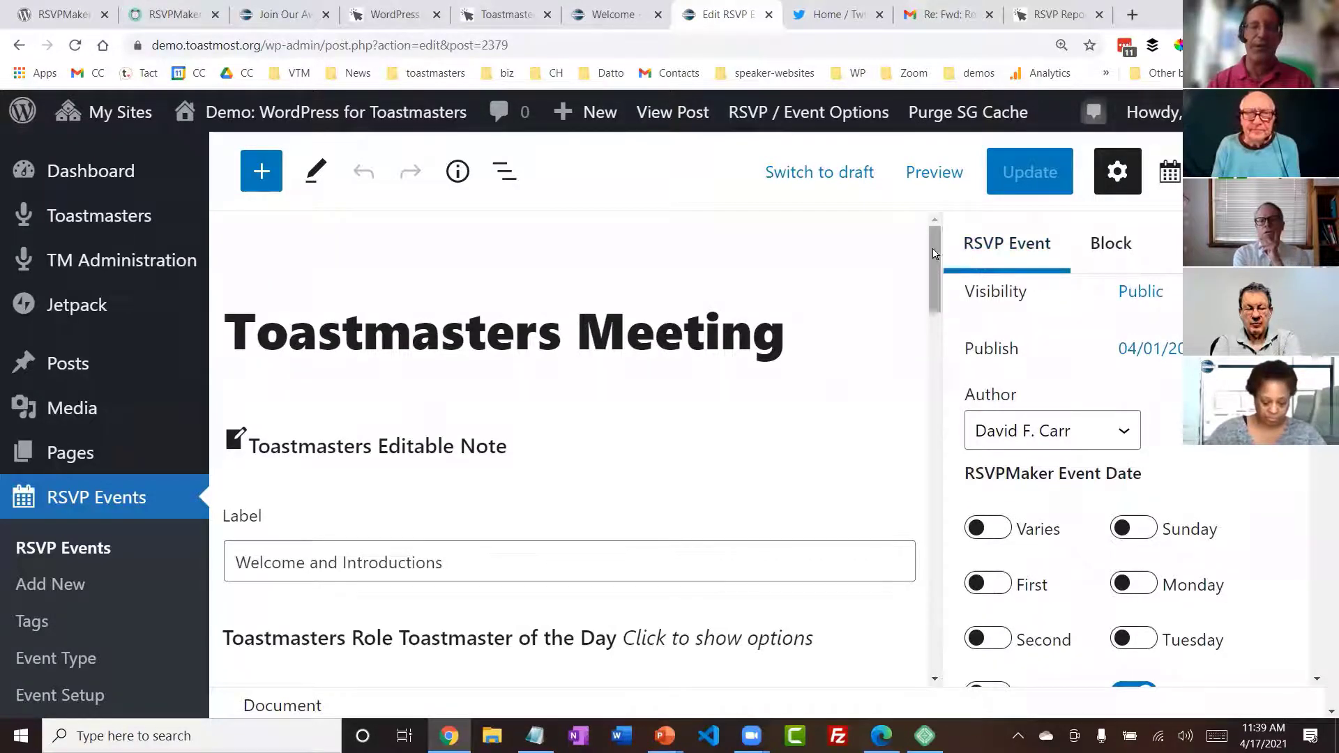
left_click_drag(936, 253, 941, 434)
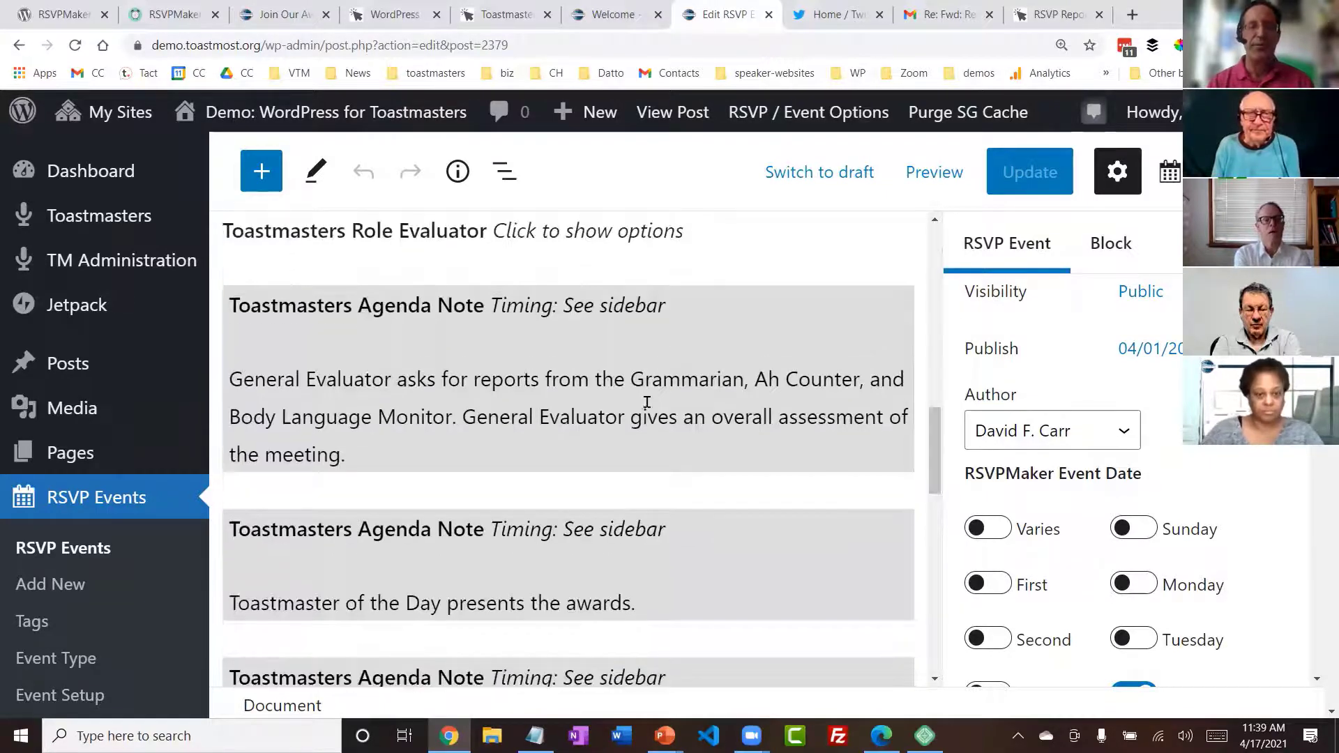
left_click(640, 398)
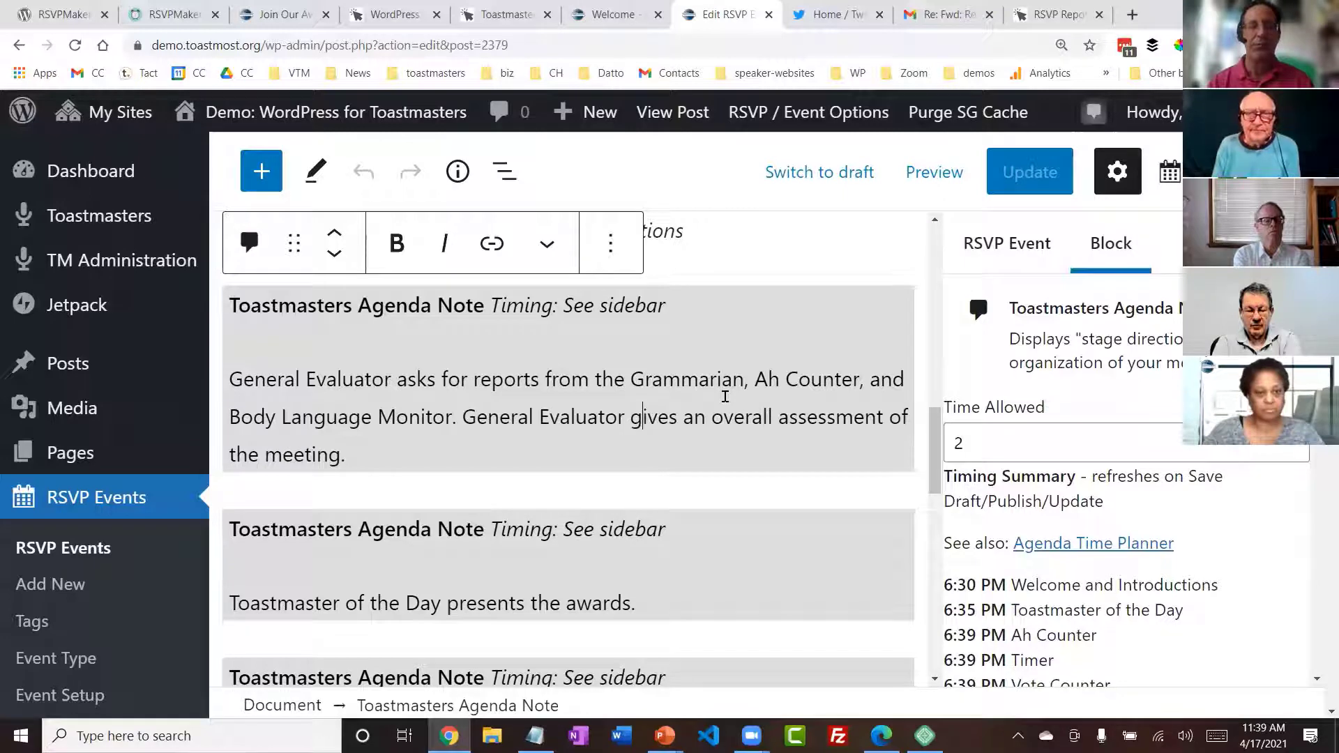
left_click_drag(933, 447, 929, 537)
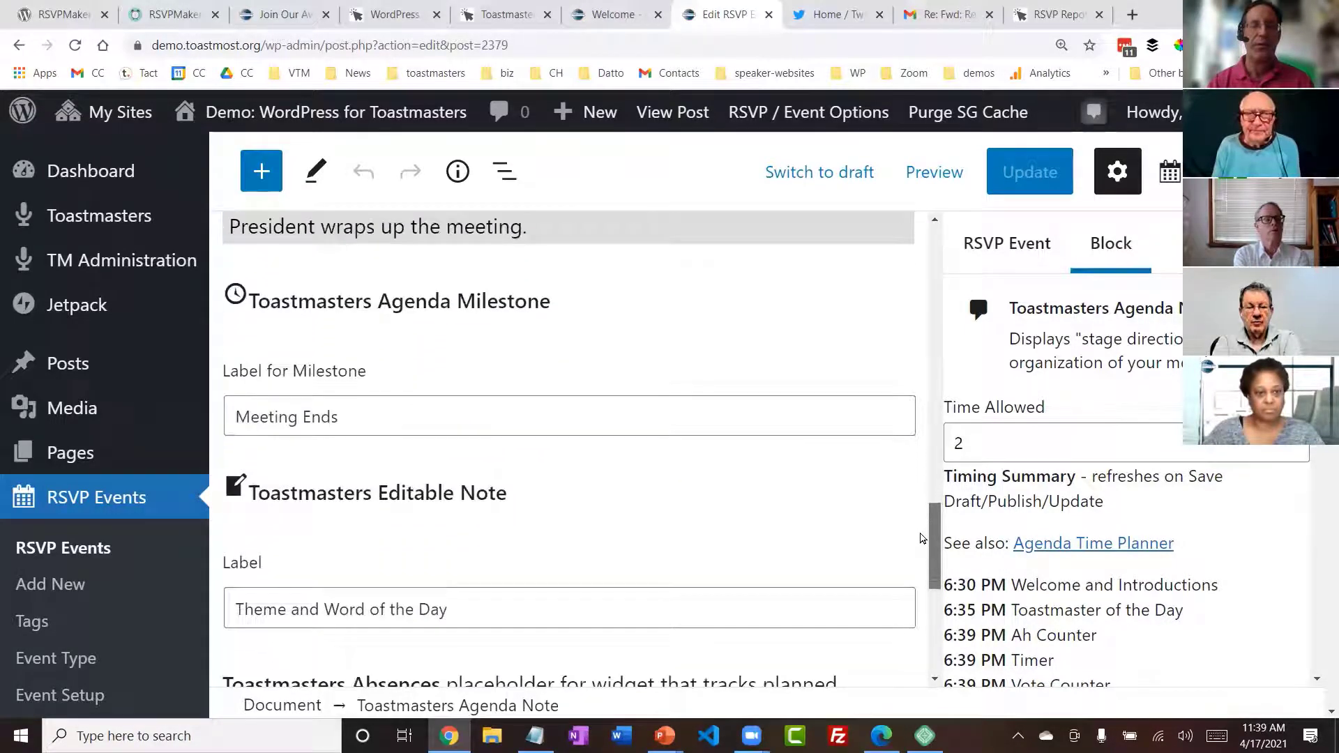
left_click(408, 301)
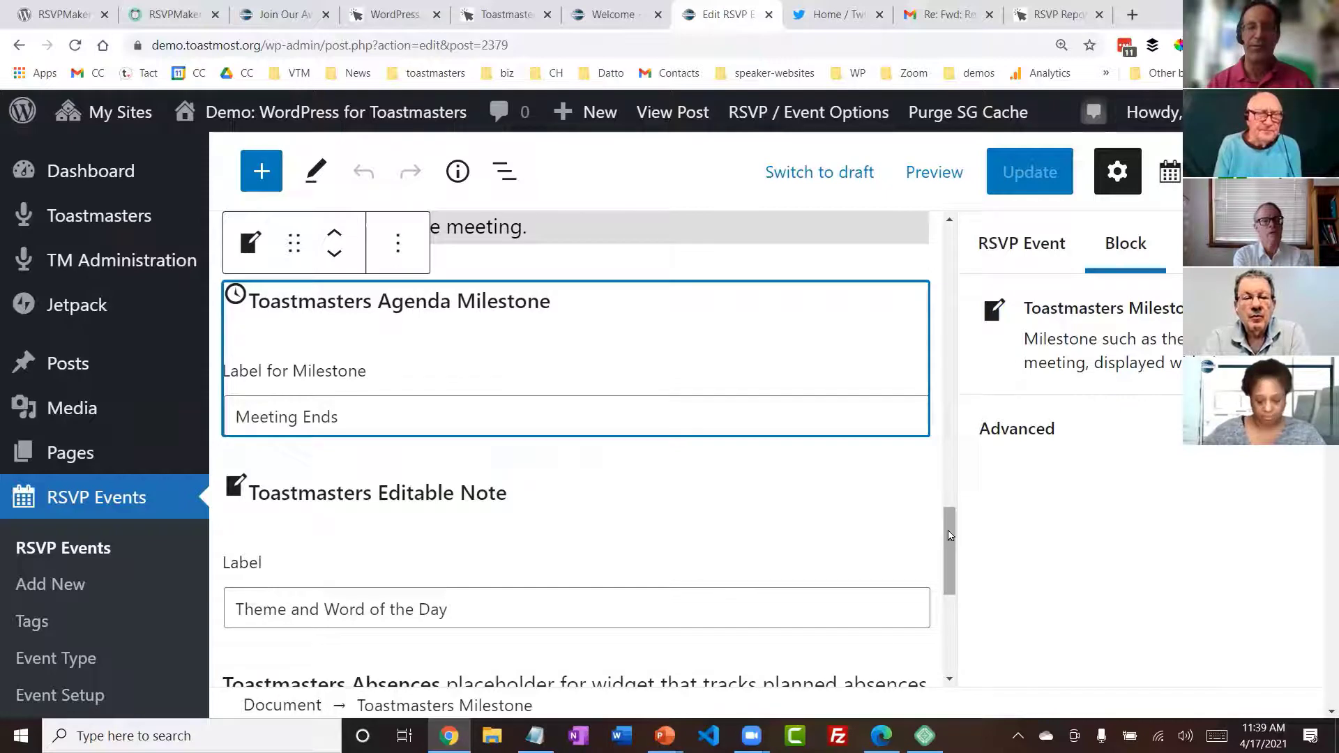
left_click_drag(948, 535, 940, 569)
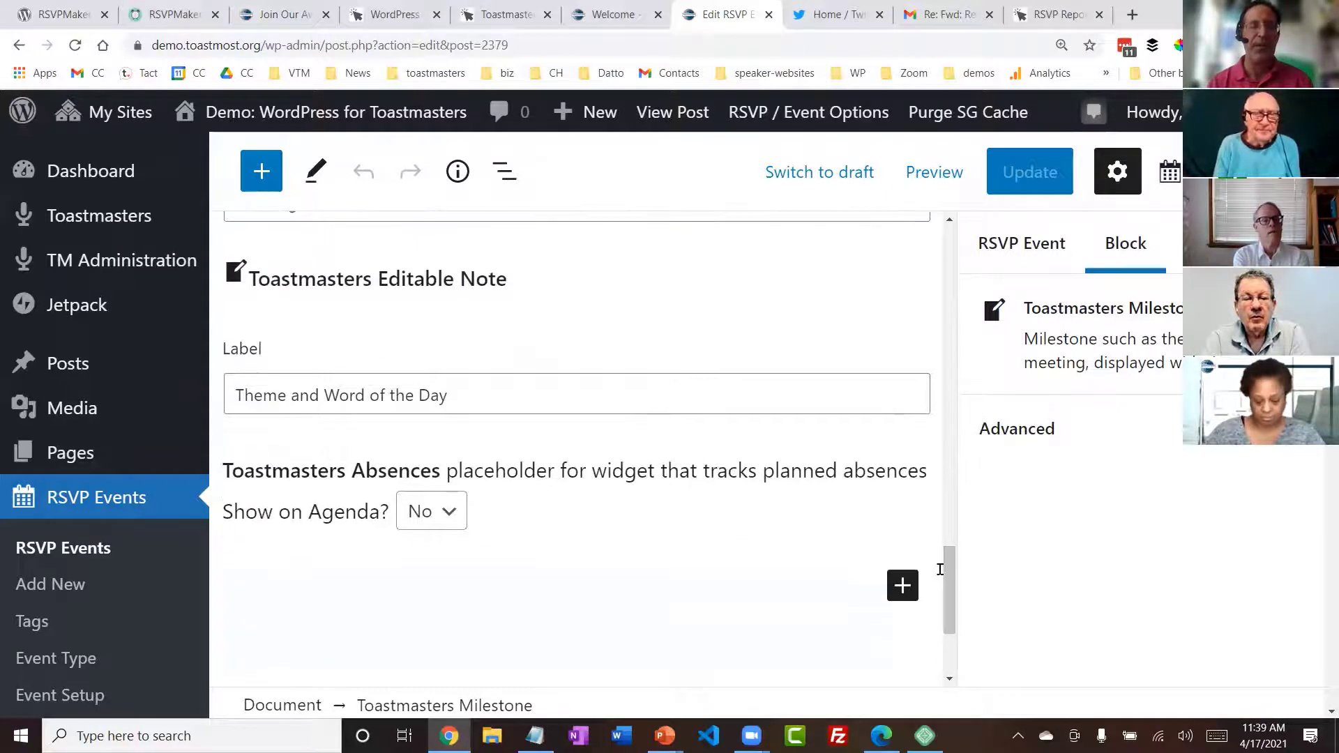
left_click(528, 289)
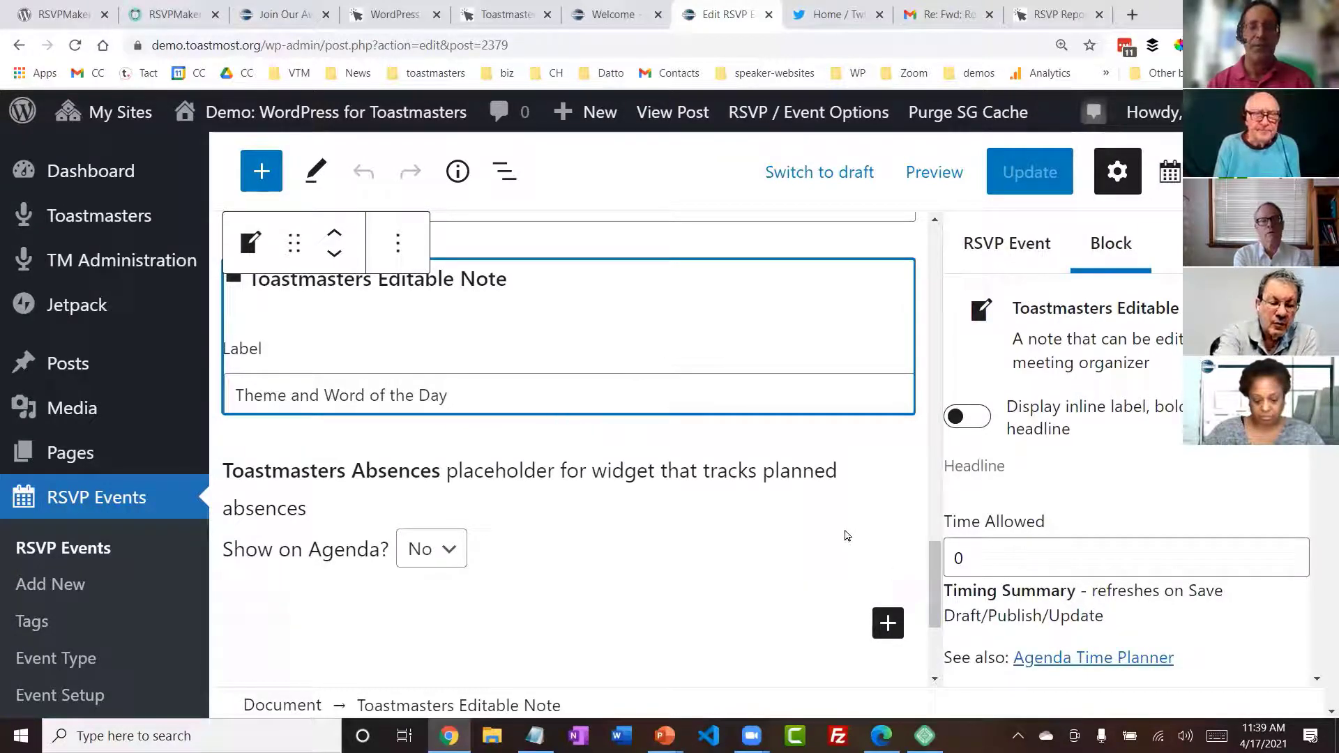
left_click_drag(935, 591, 935, 270)
- Set the Toastmasters Meeting template's end time to 8 pm and 00 minutes
left_click(1000, 255)
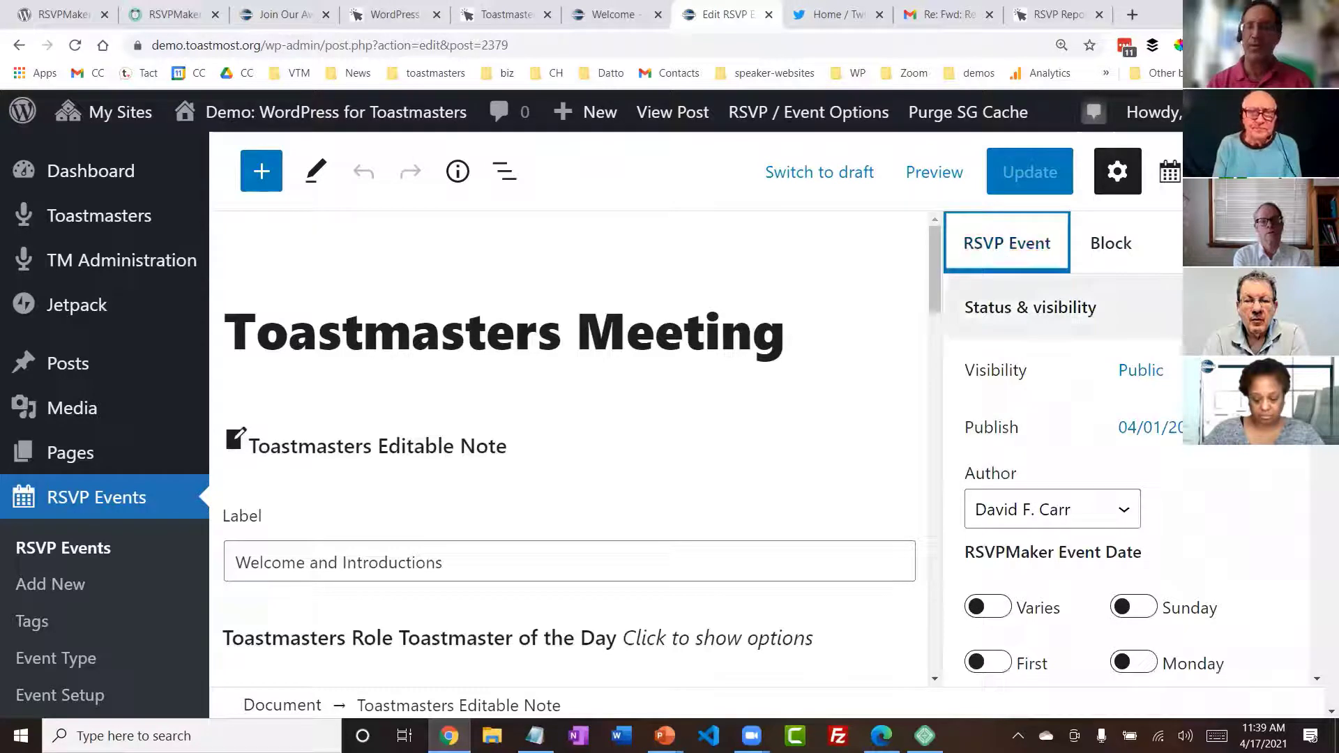
left_click_drag(1316, 278, 1312, 467)
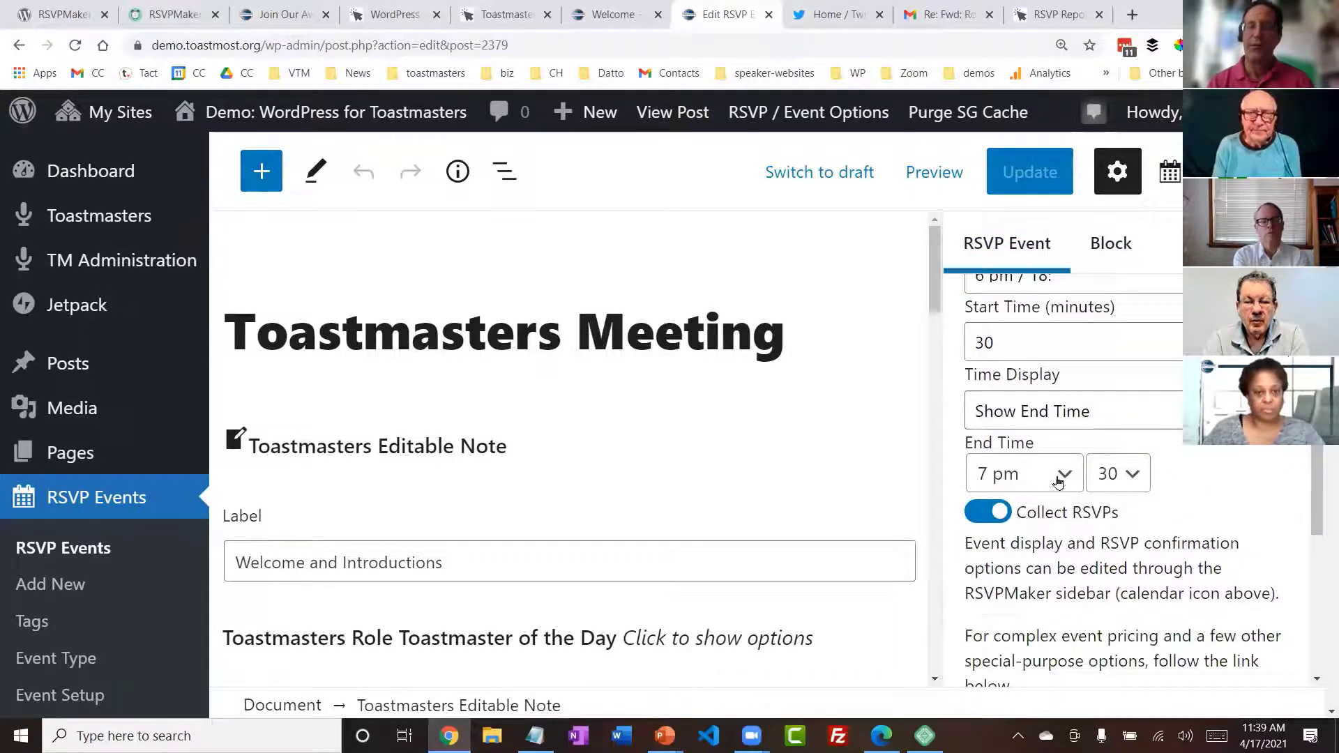
left_click(1071, 478)
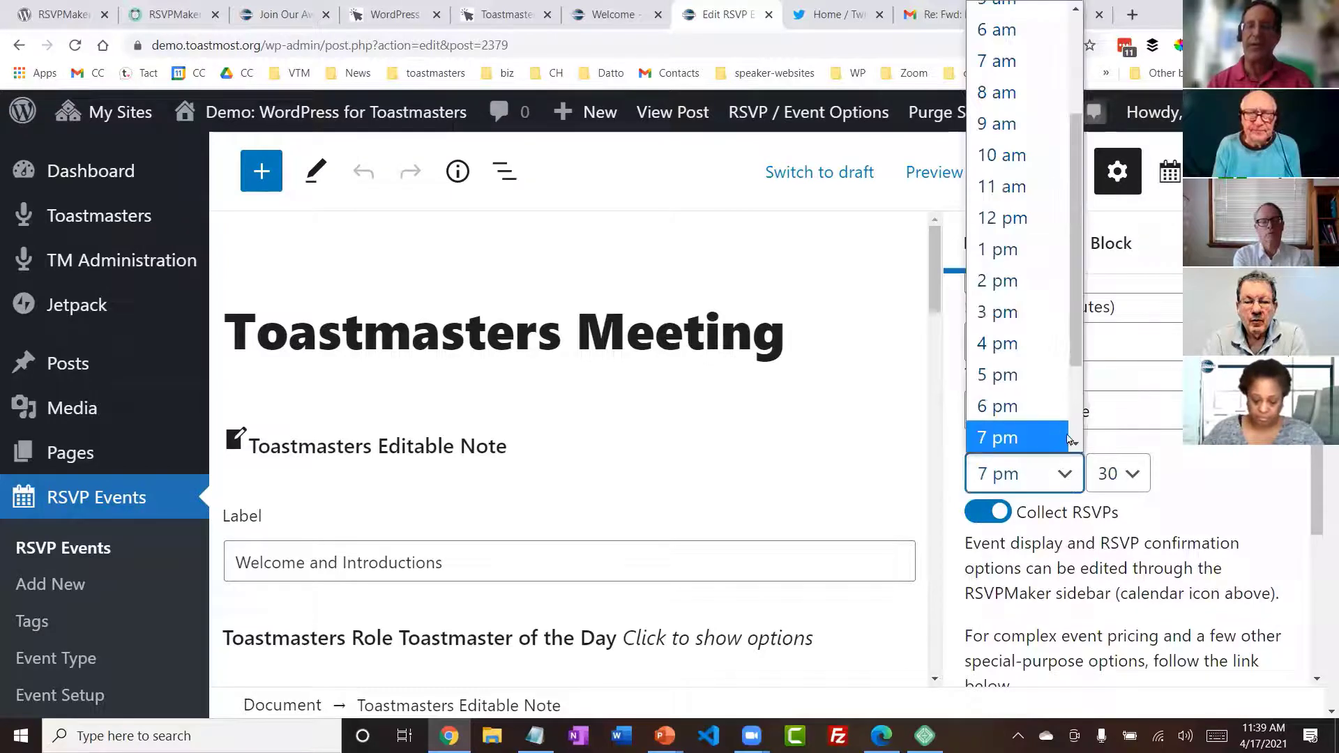
scroll(1053, 419, "down", 1)
left_click(1036, 433)
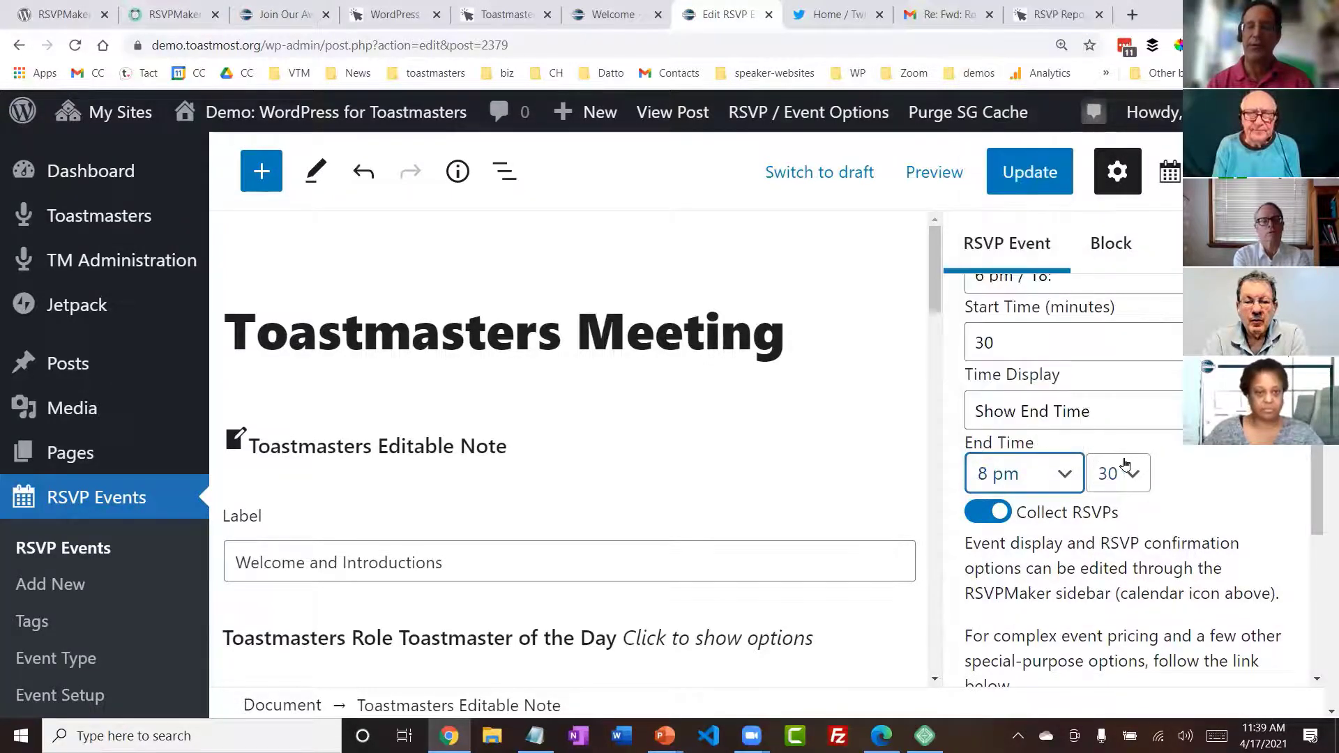
left_click(1135, 474)
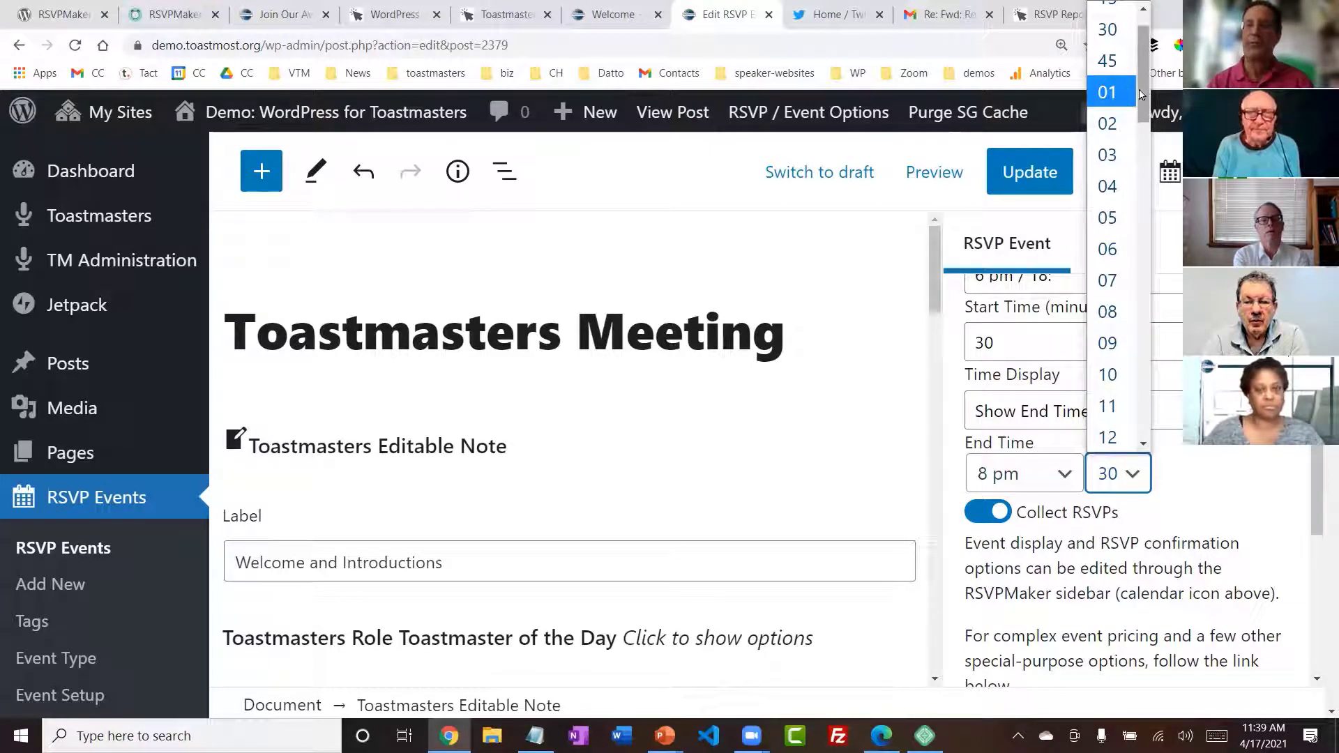
left_click(1109, 17)
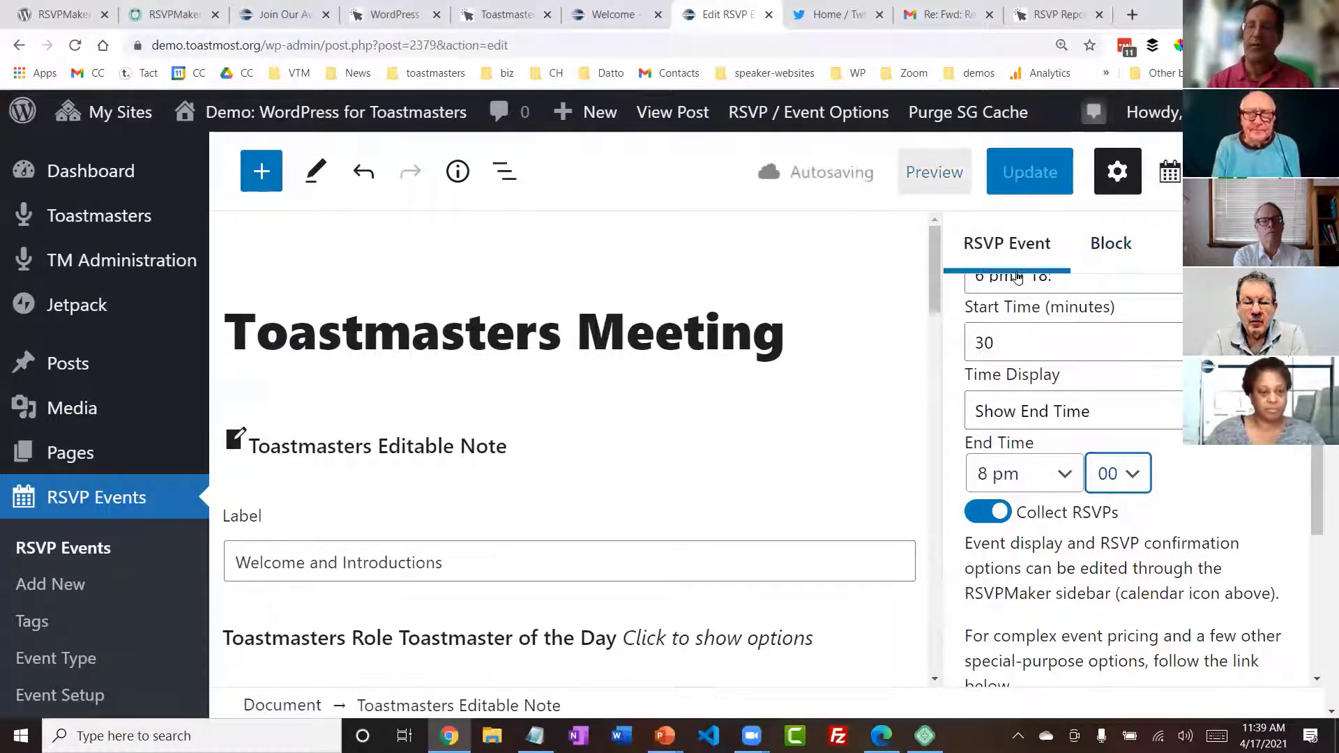
- Set the time allowed for the Topics Master role to 15 minutes in the template
left_click_drag(938, 250, 942, 361)
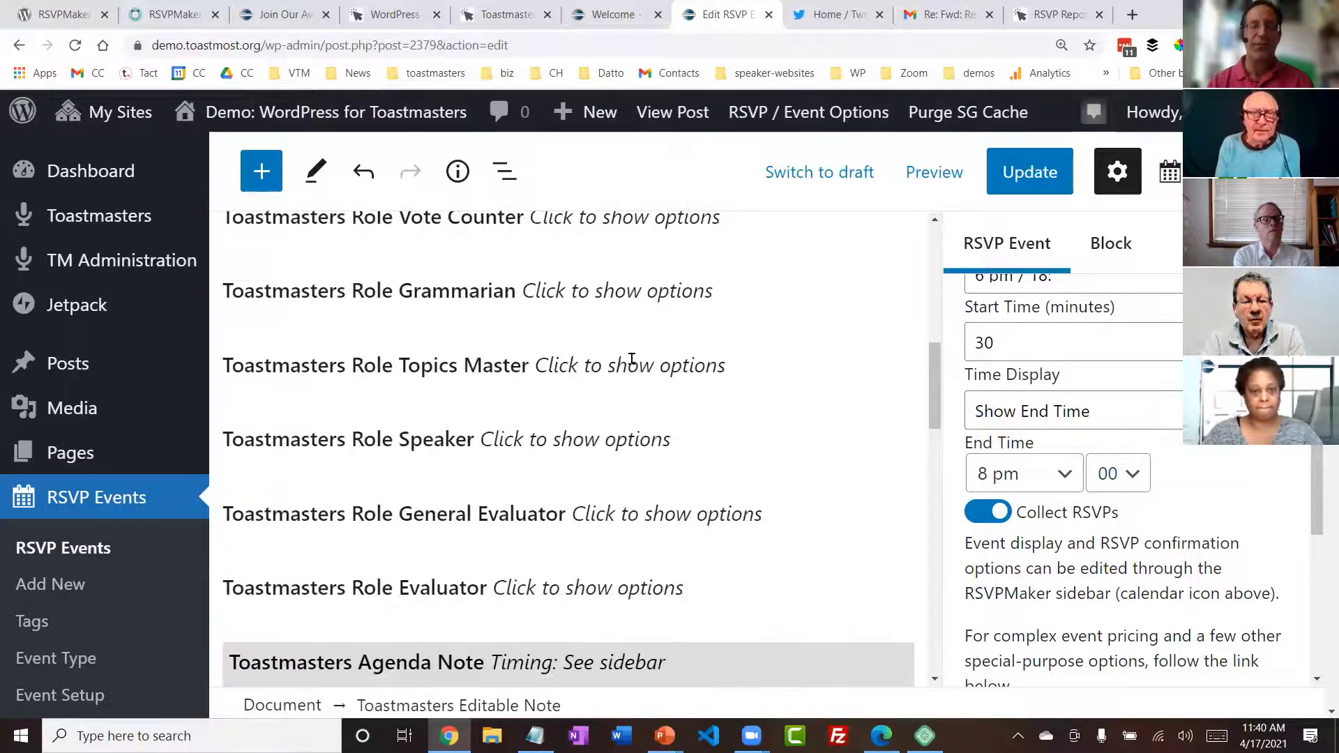
left_click(601, 364)
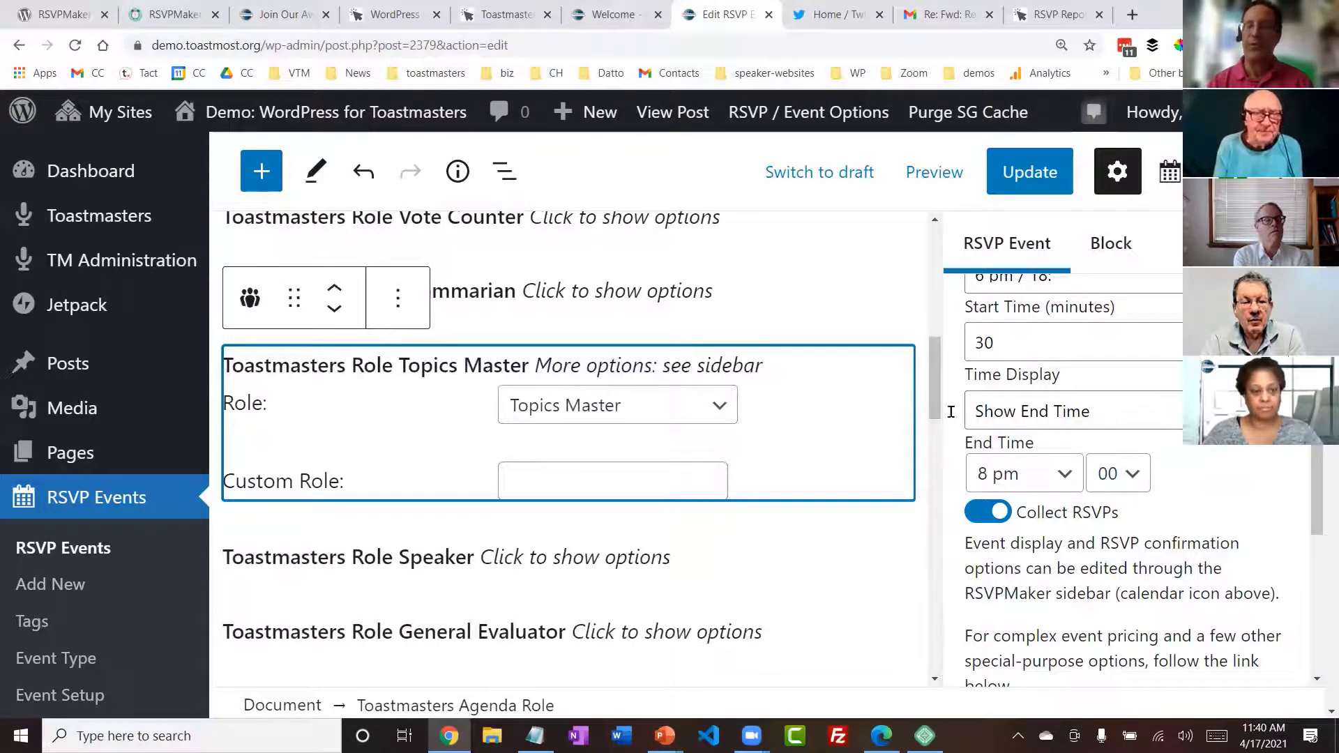
left_click_drag(1319, 477, 1319, 293)
left_click(753, 423)
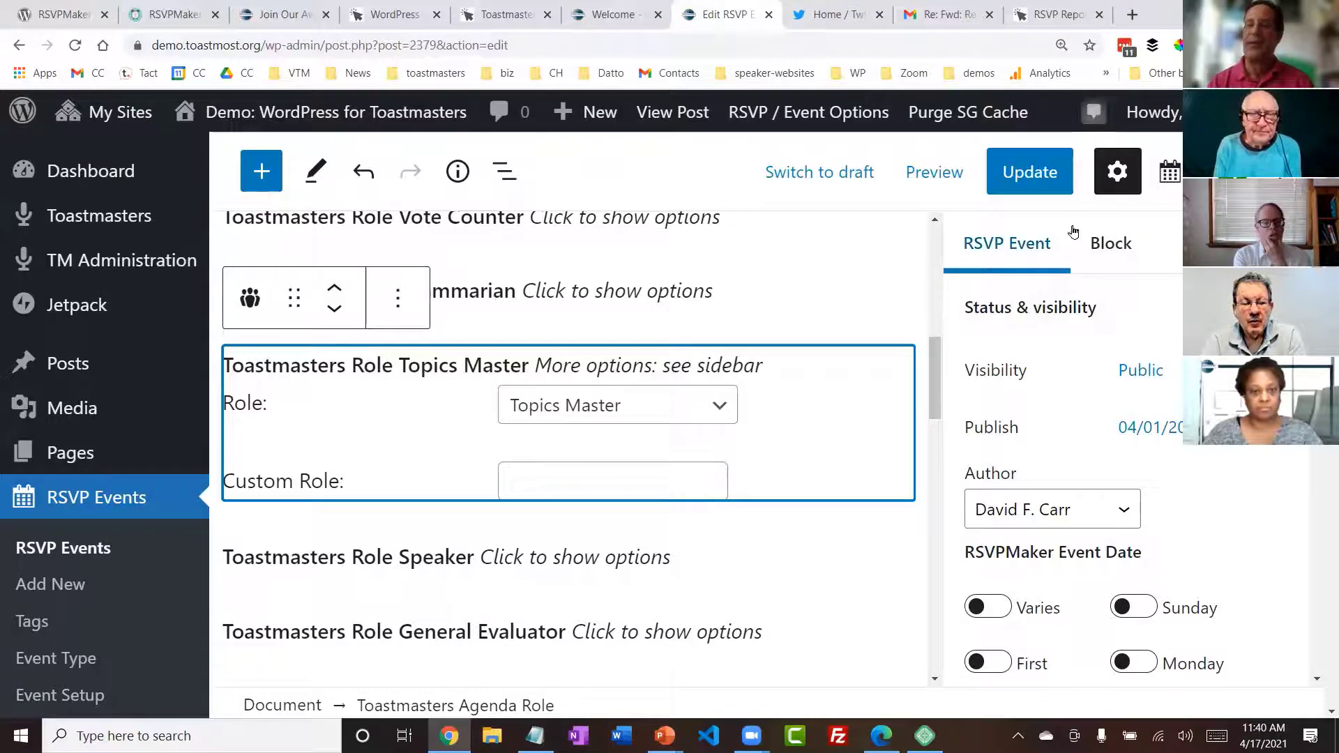
left_click(1117, 173)
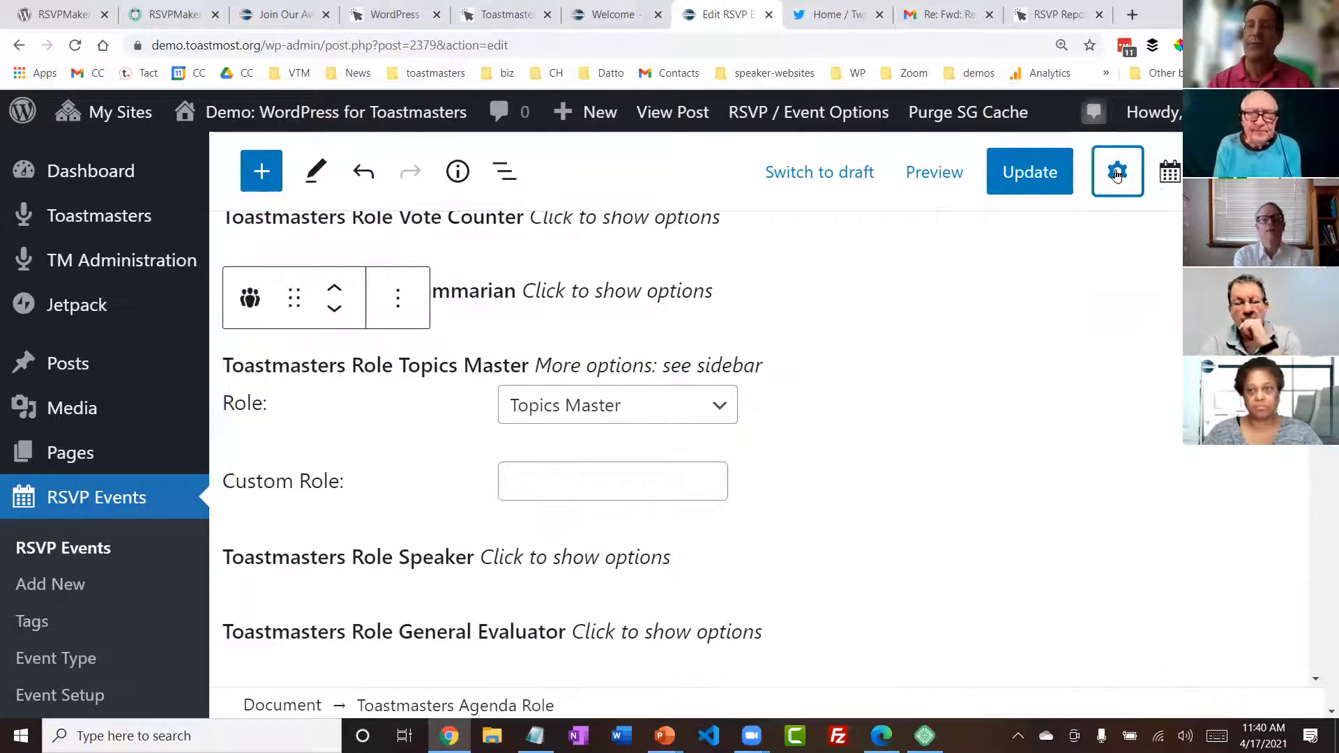
left_click(524, 430)
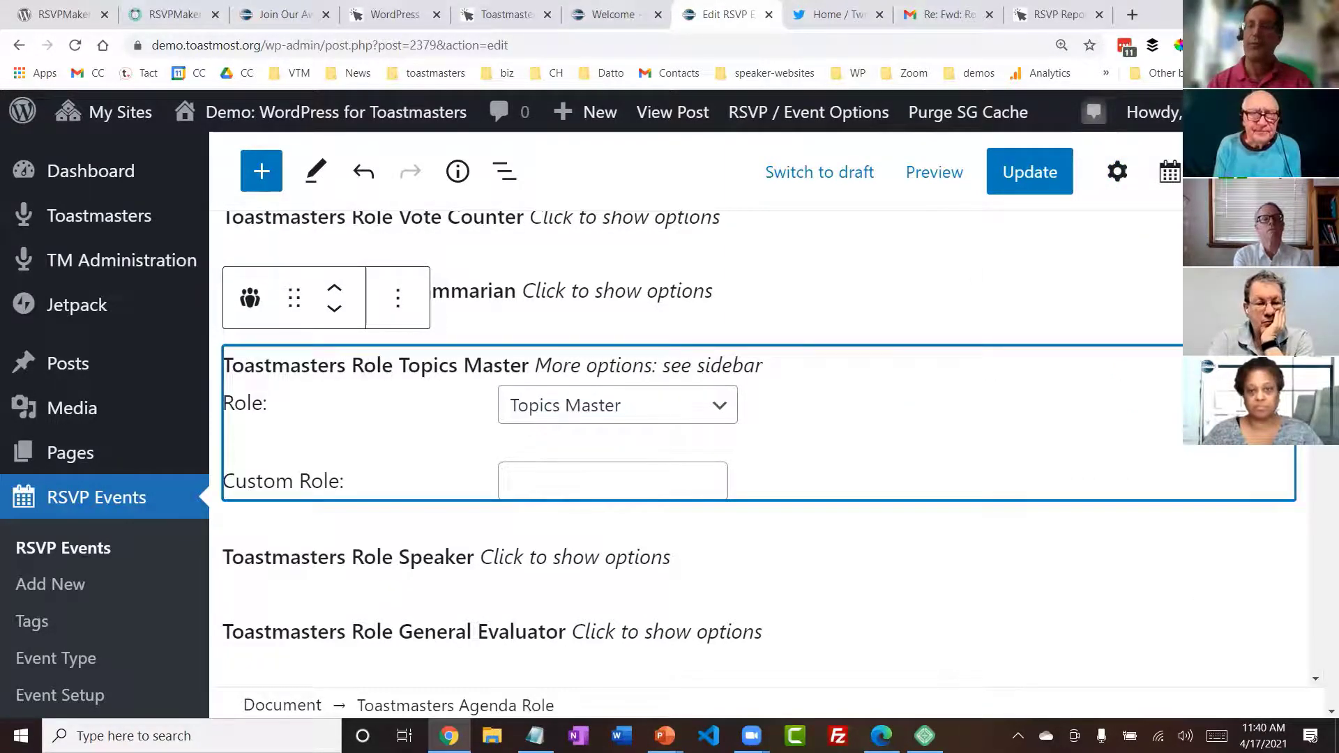
left_click(1114, 176)
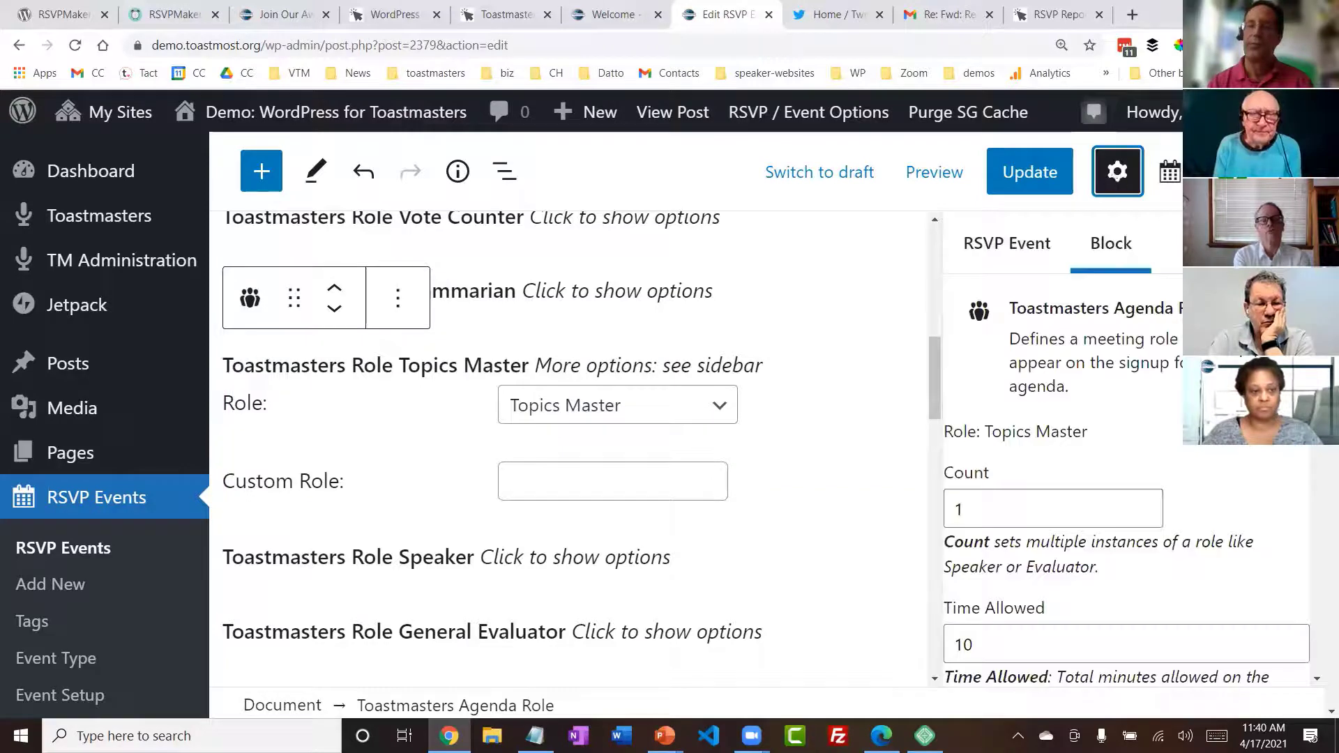
left_click_drag(1318, 314, 1318, 345)
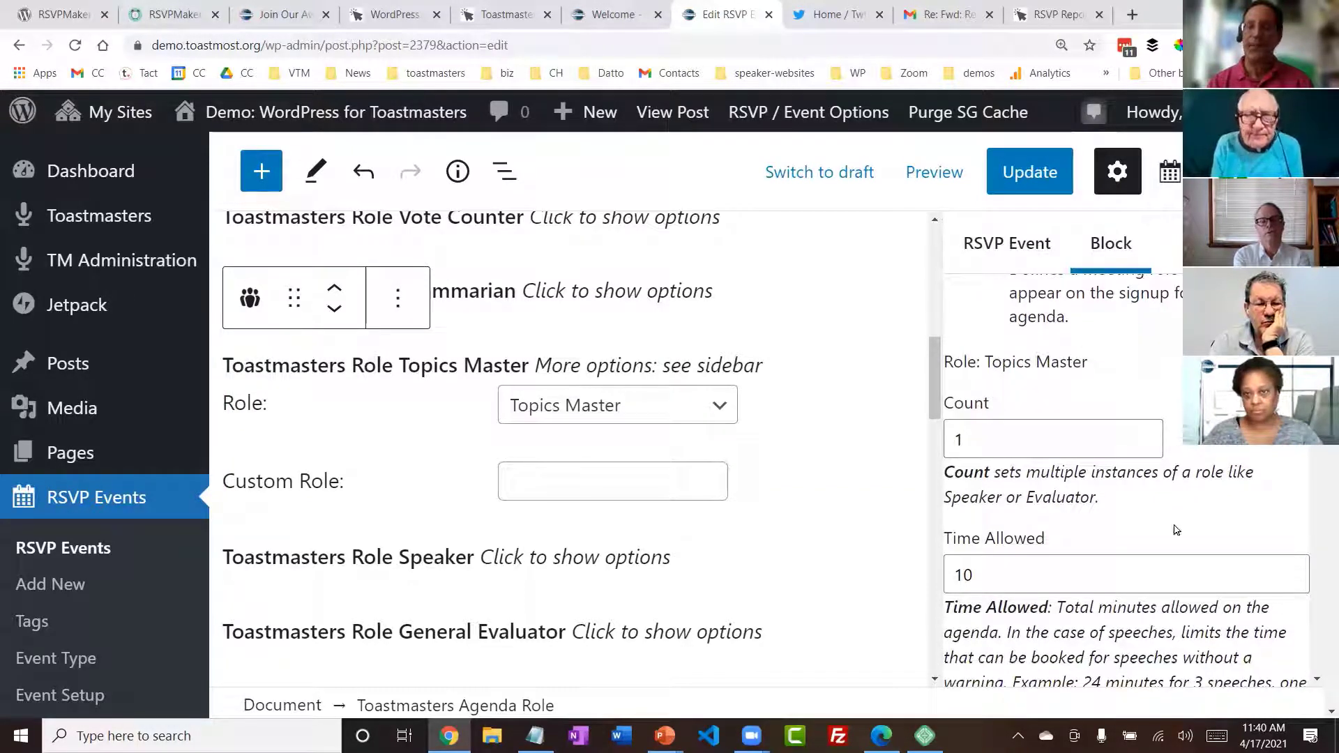
left_click(1019, 575)
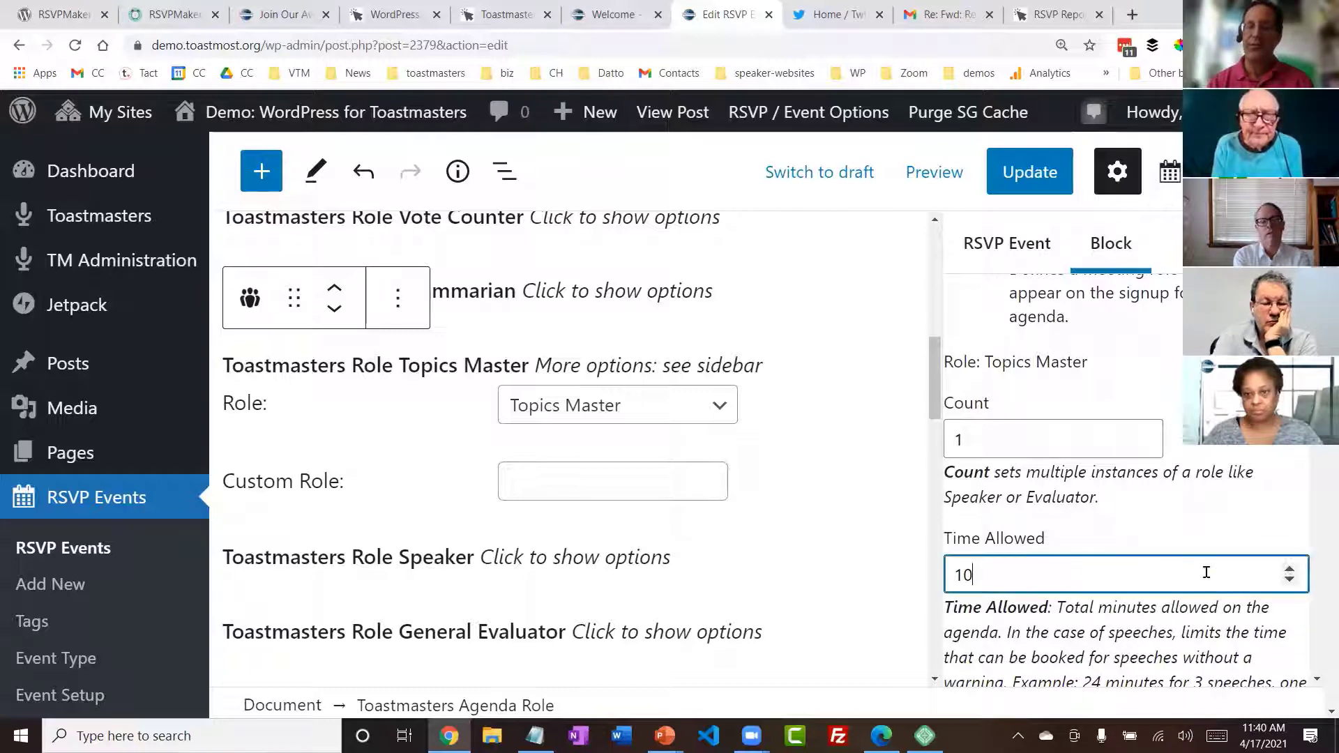
left_click(1290, 568)
left_click(1290, 568)
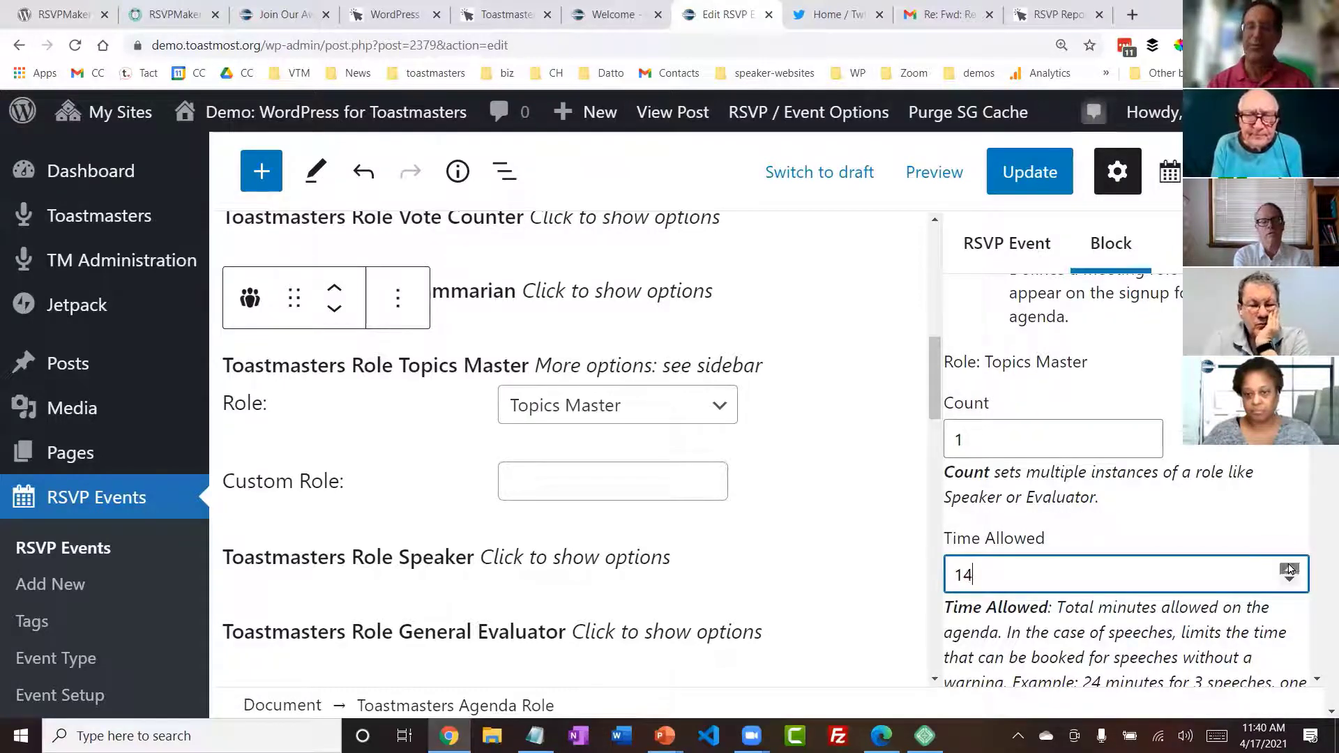
left_click(1290, 568)
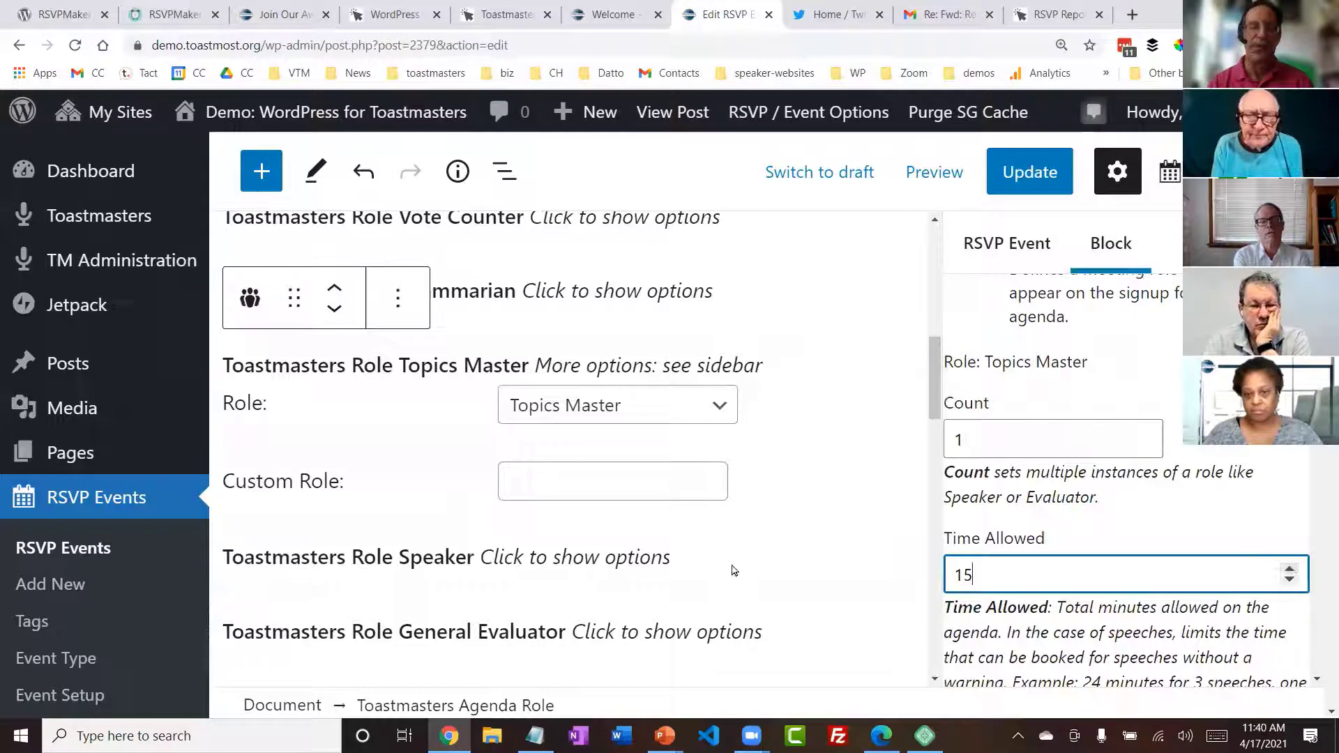
- Insert a Toastmasters Agenda Role block between Topics Master and Speaker and assign it the Humorist role
mouse_move(389, 532)
left_click(569, 522)
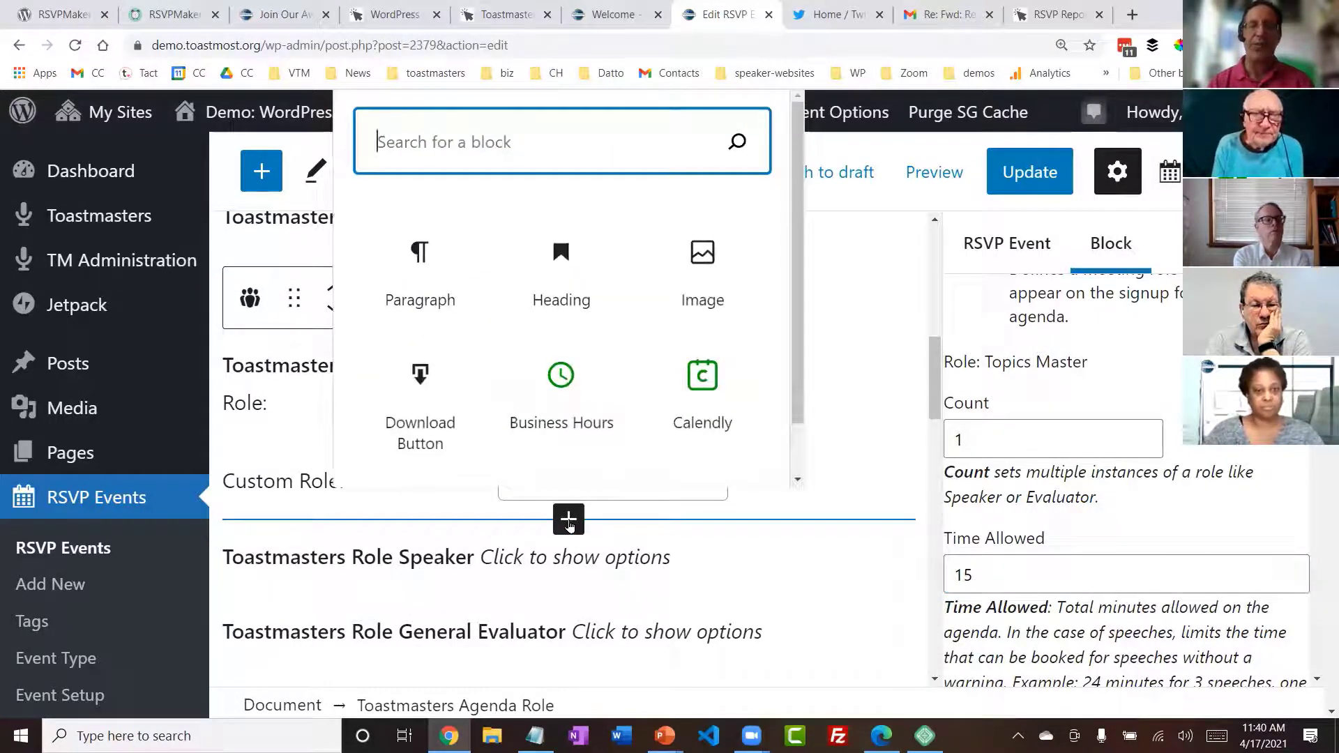
type("role")
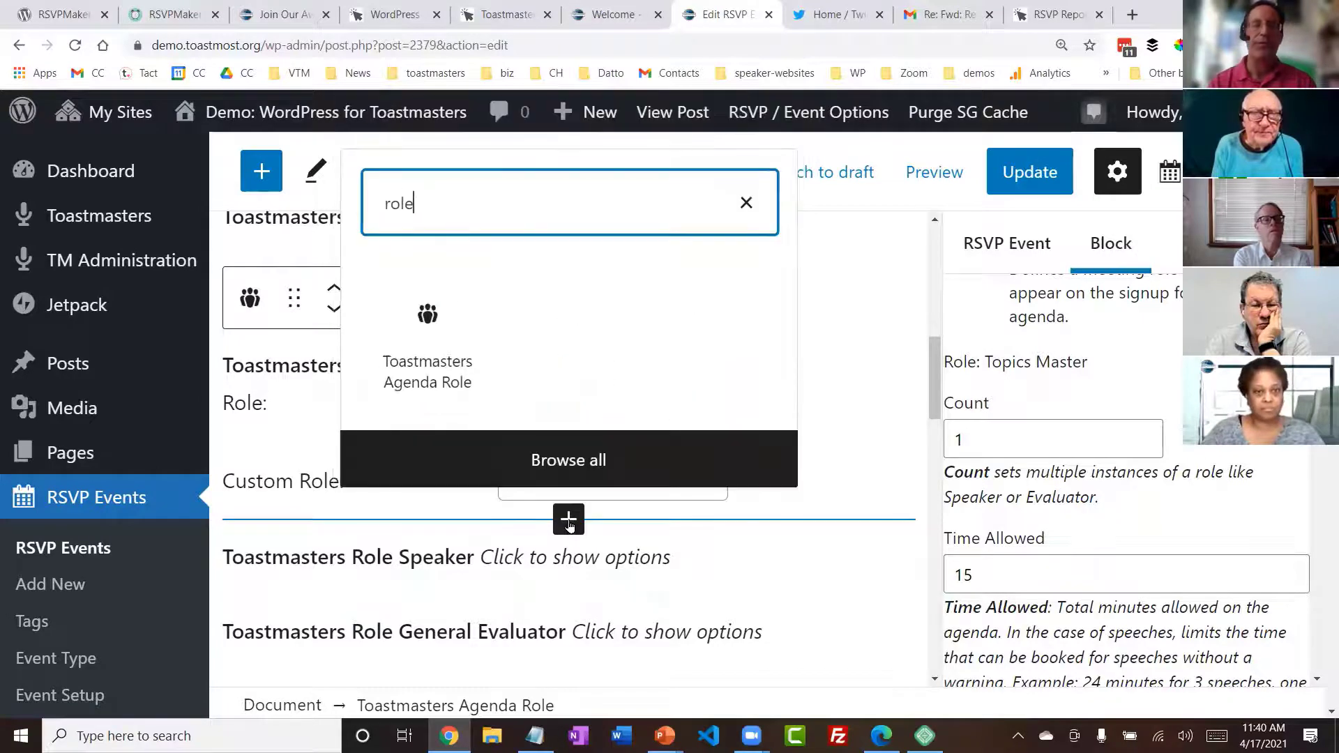
left_click(421, 332)
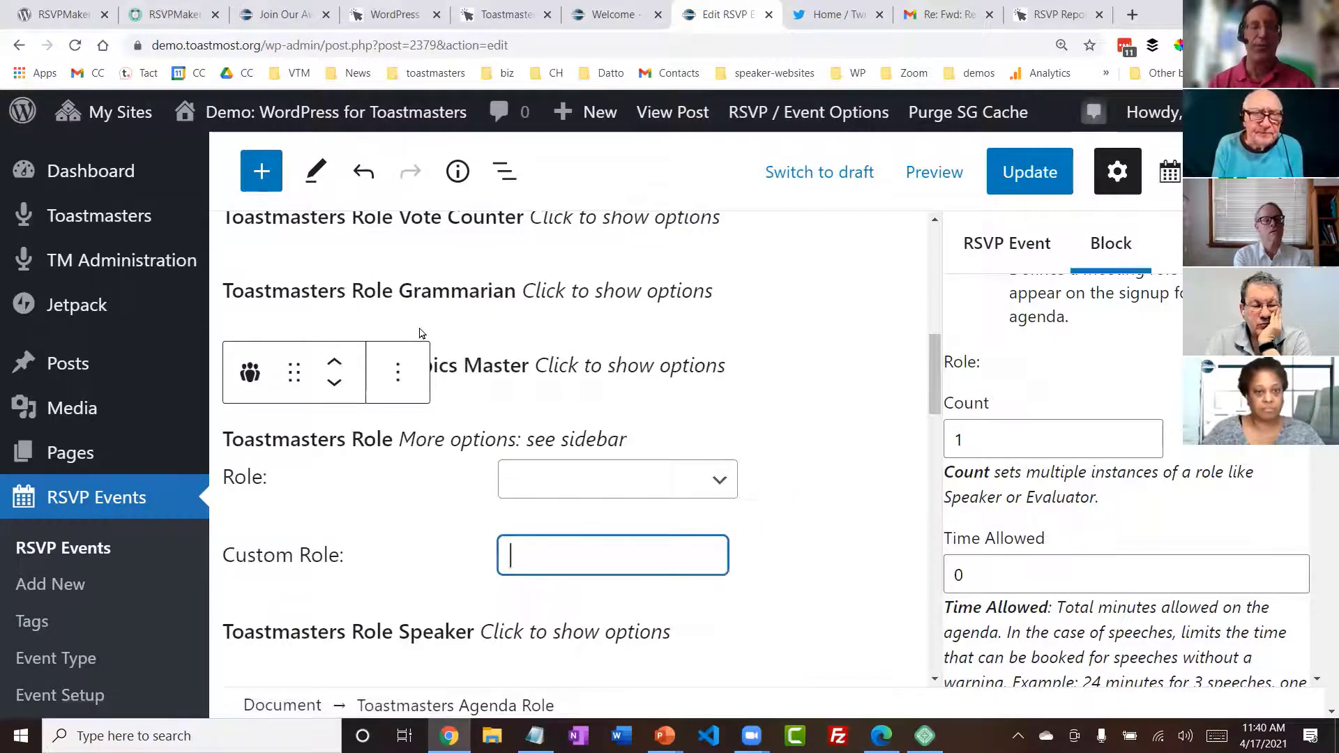
left_click(722, 487)
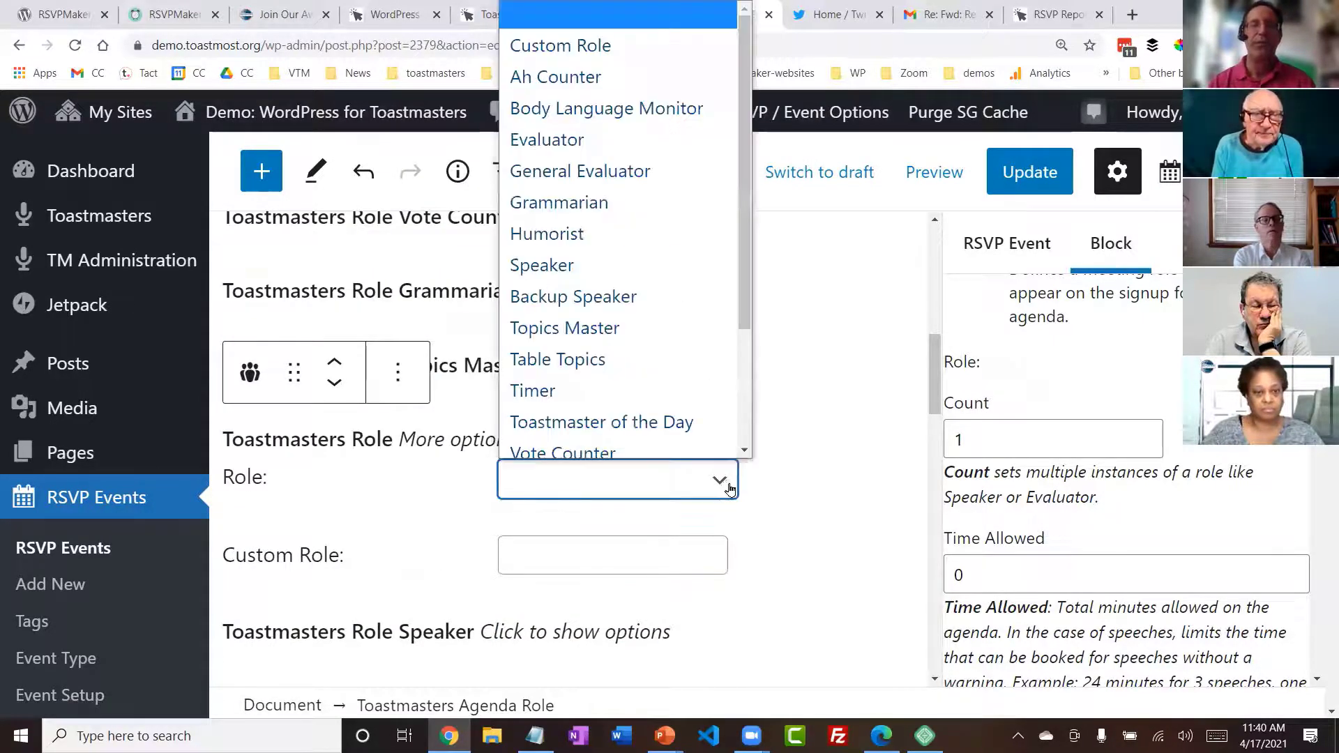
scroll(647, 342, "down", 1)
left_click(589, 224)
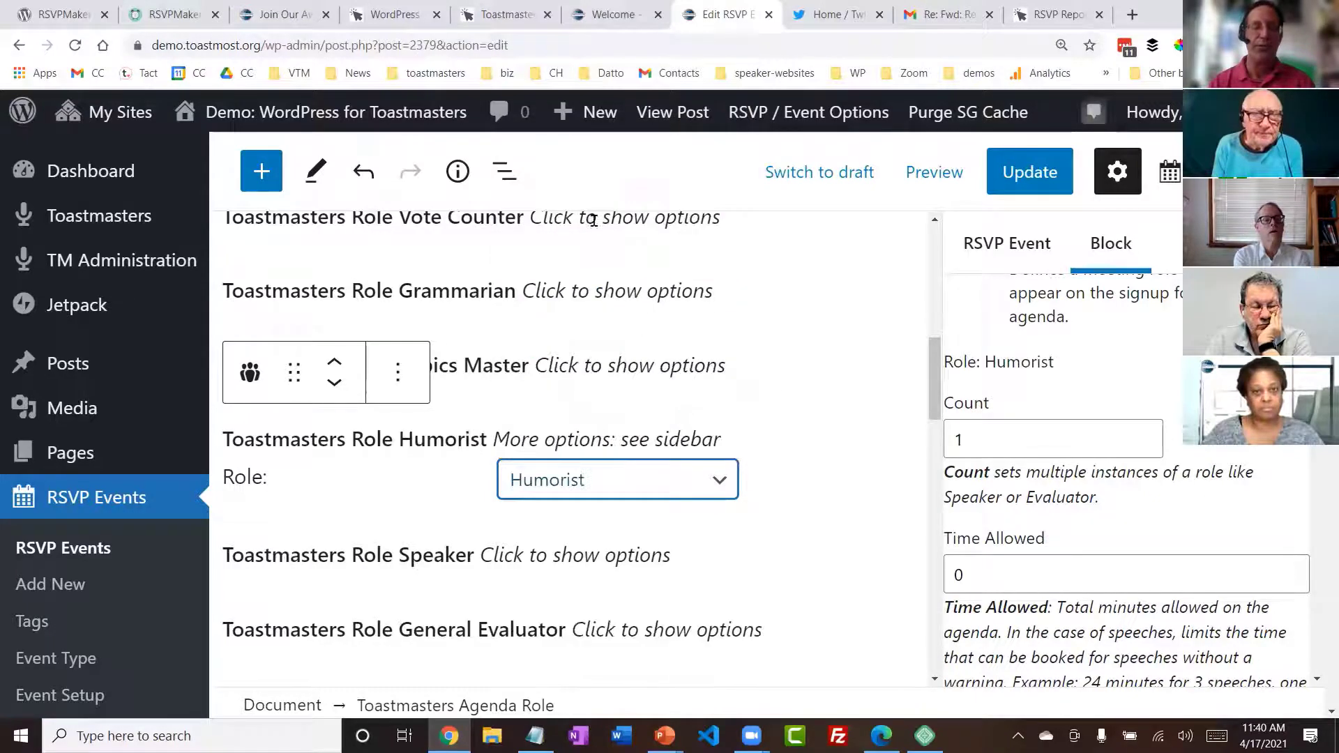
left_click_drag(931, 366, 928, 387)
scroll(927, 388, "down", 2)
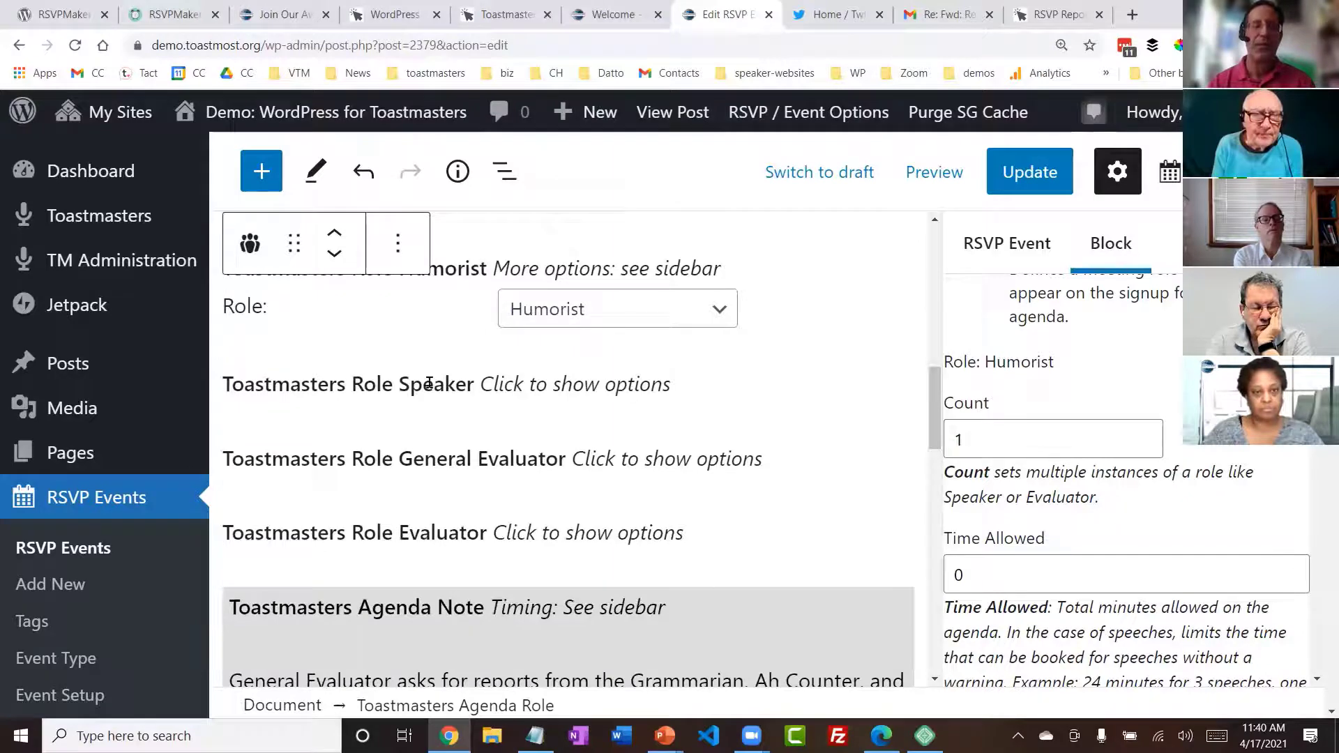
- Insert a Toastmasters Agenda Note block after the Speaker role with the text "5-minute break"
left_click(464, 380)
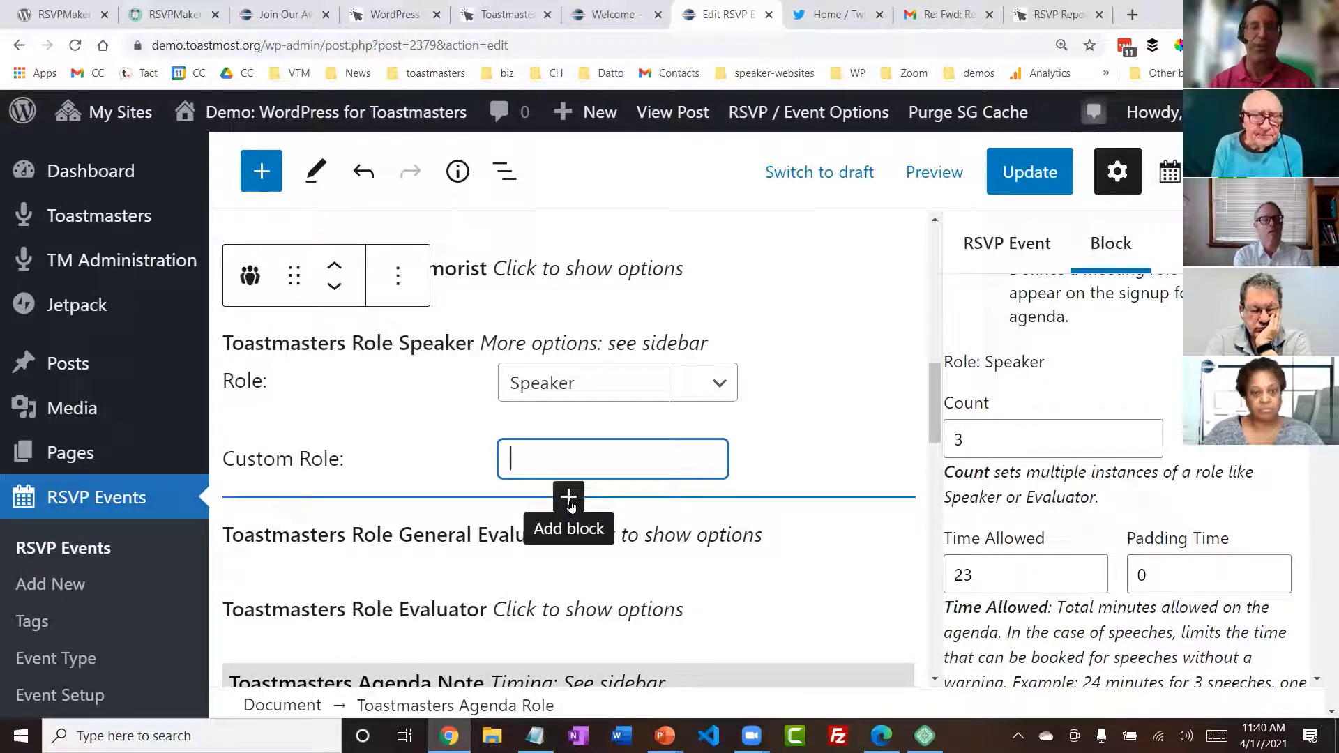
left_click(568, 497)
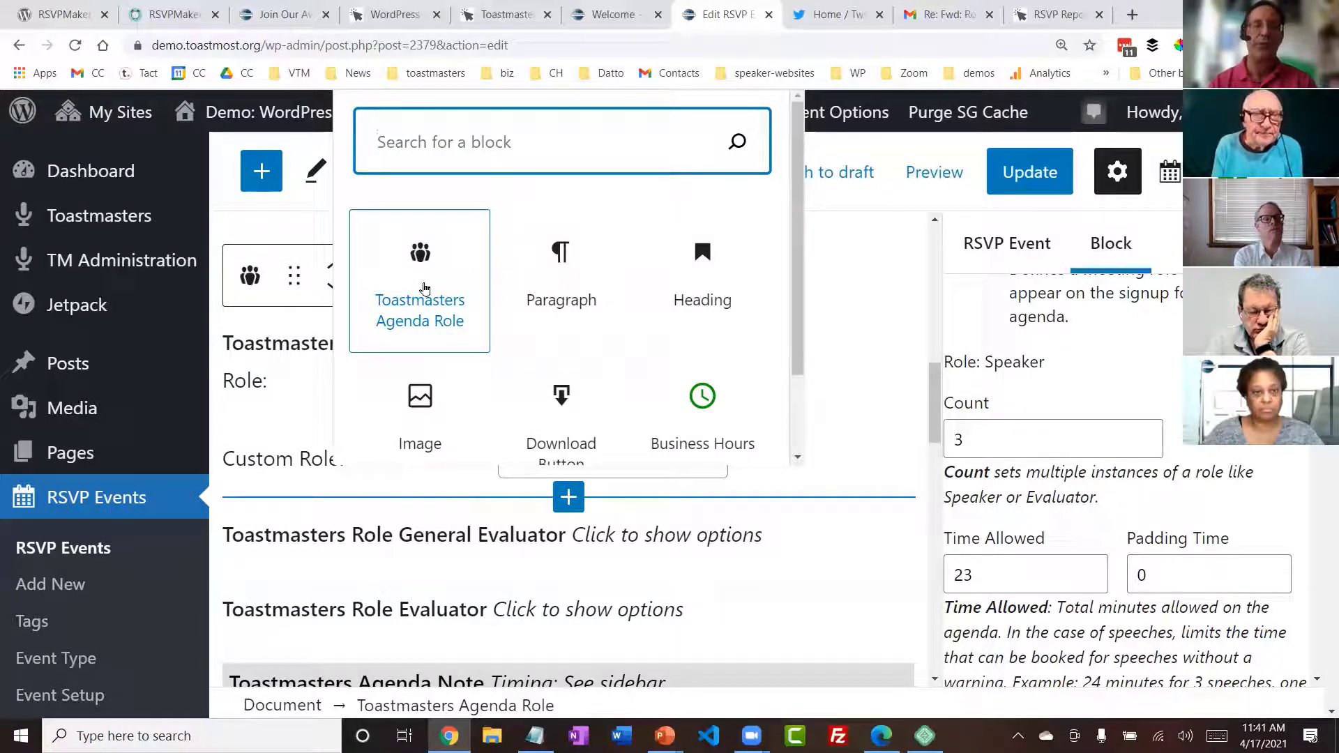
type("note")
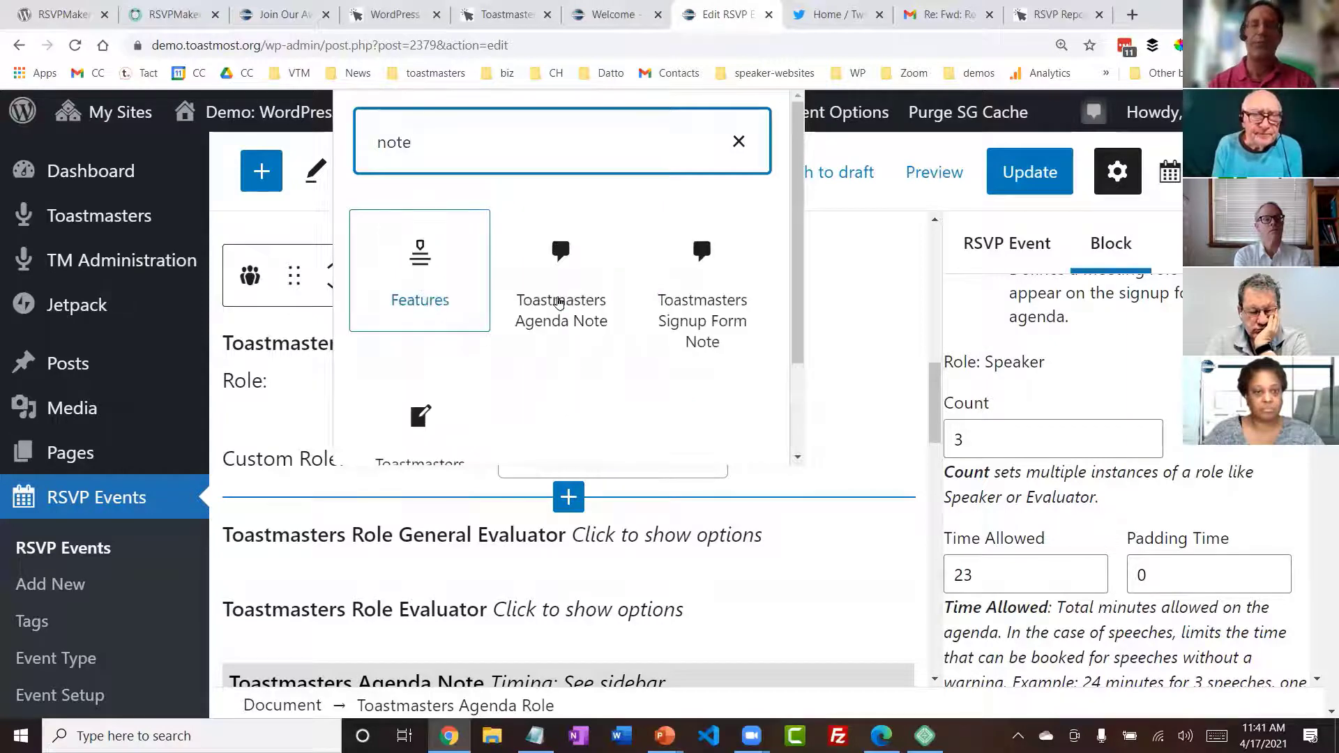
left_click(568, 297)
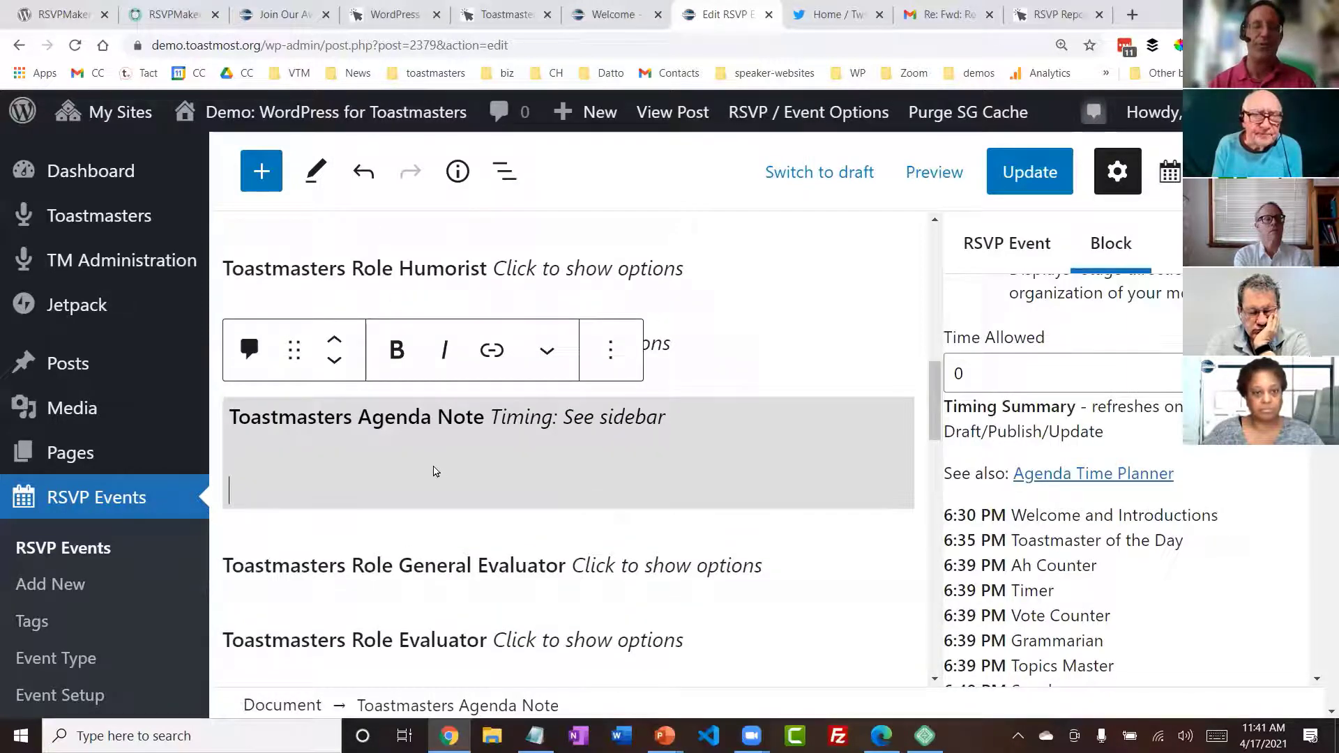
type("5")
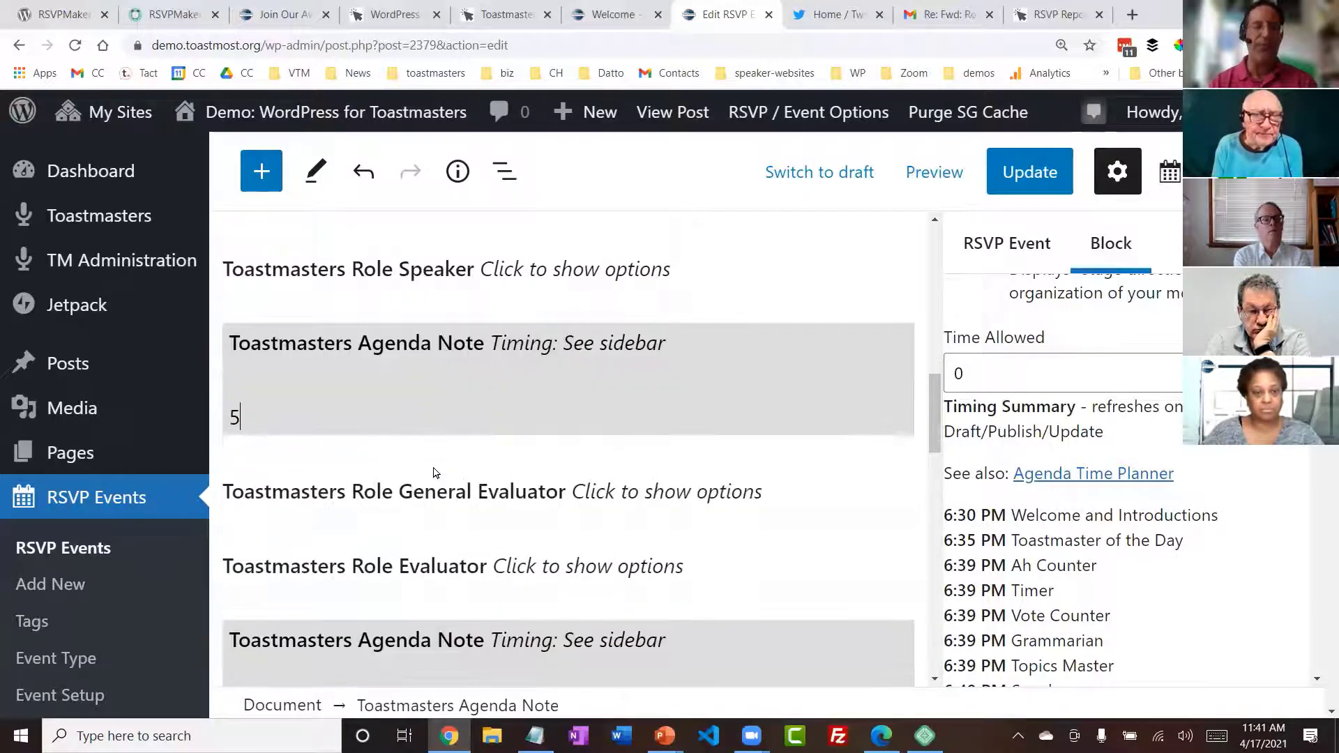
type("-minute break")
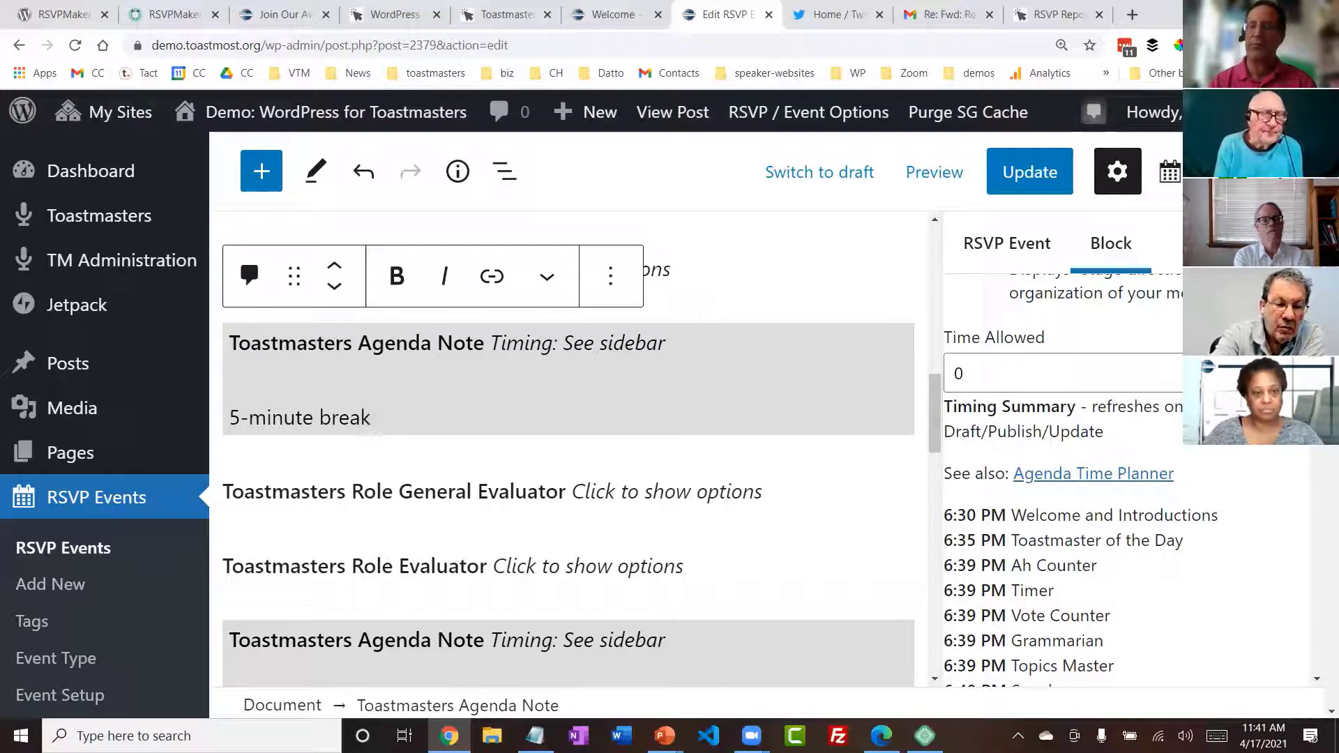
- Set the time allowed for the break note to 5 minutes and update the template
left_click(1296, 366)
left_click(1296, 366)
left_click(1296, 366)
left_click(1296, 366)
left_click(1296, 366)
left_click(1025, 173)
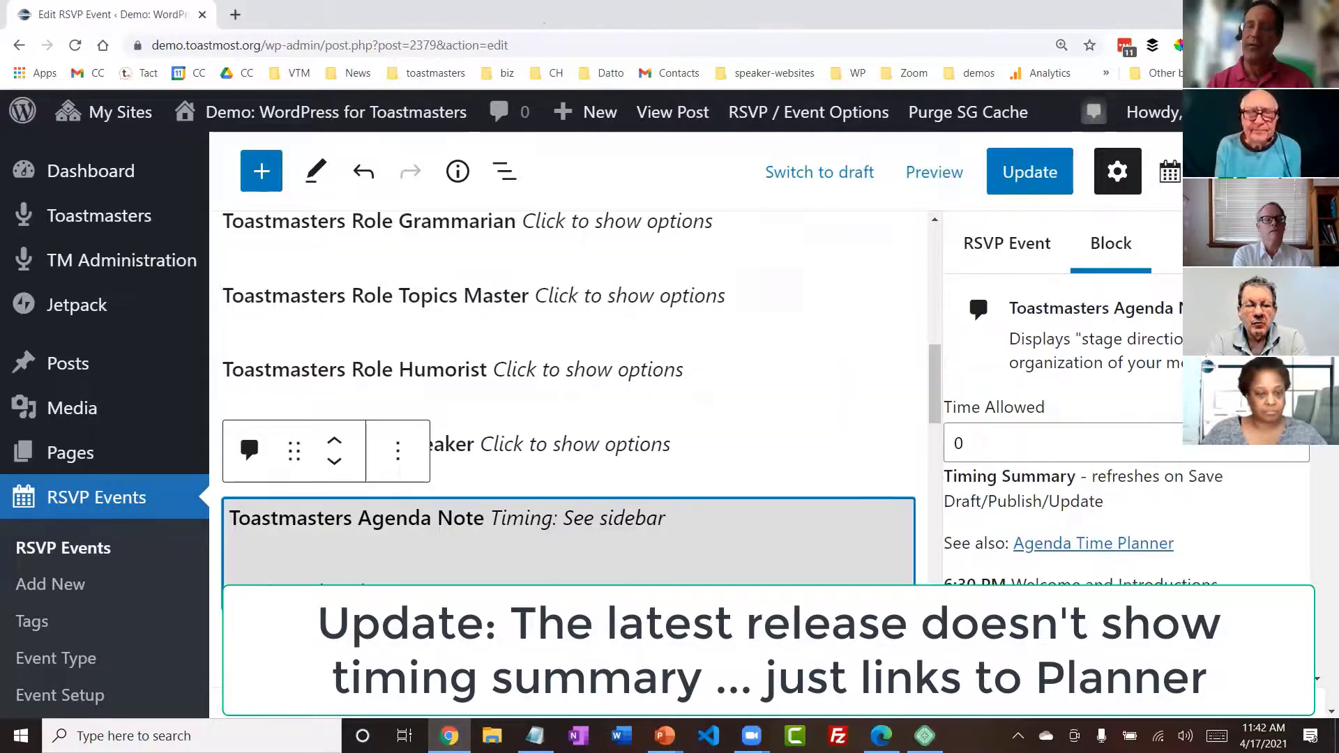
- Review the template's timing summary from Welcome and Introductions through to the end of the meeting
scroll(1126, 429, "down", 6)
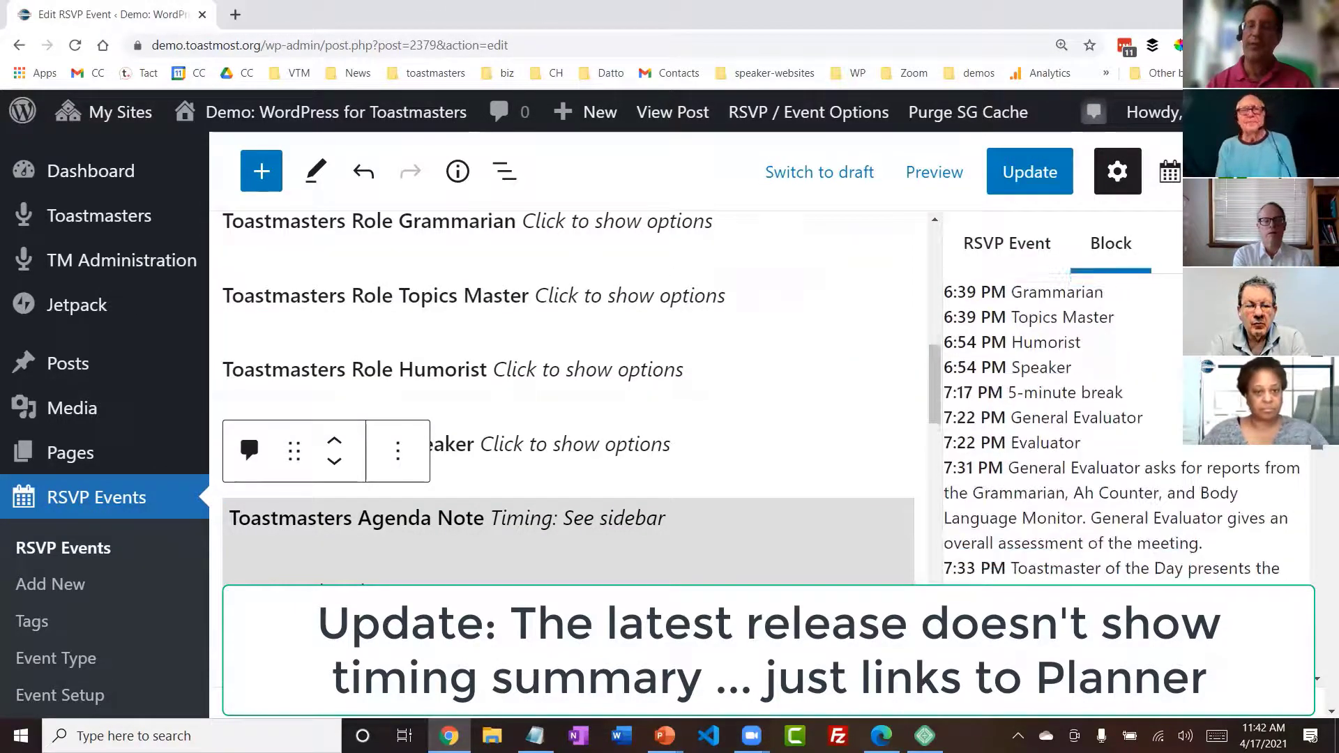
scroll(1031, 274, "down", 3)
scroll(1031, 273, "up", 3)
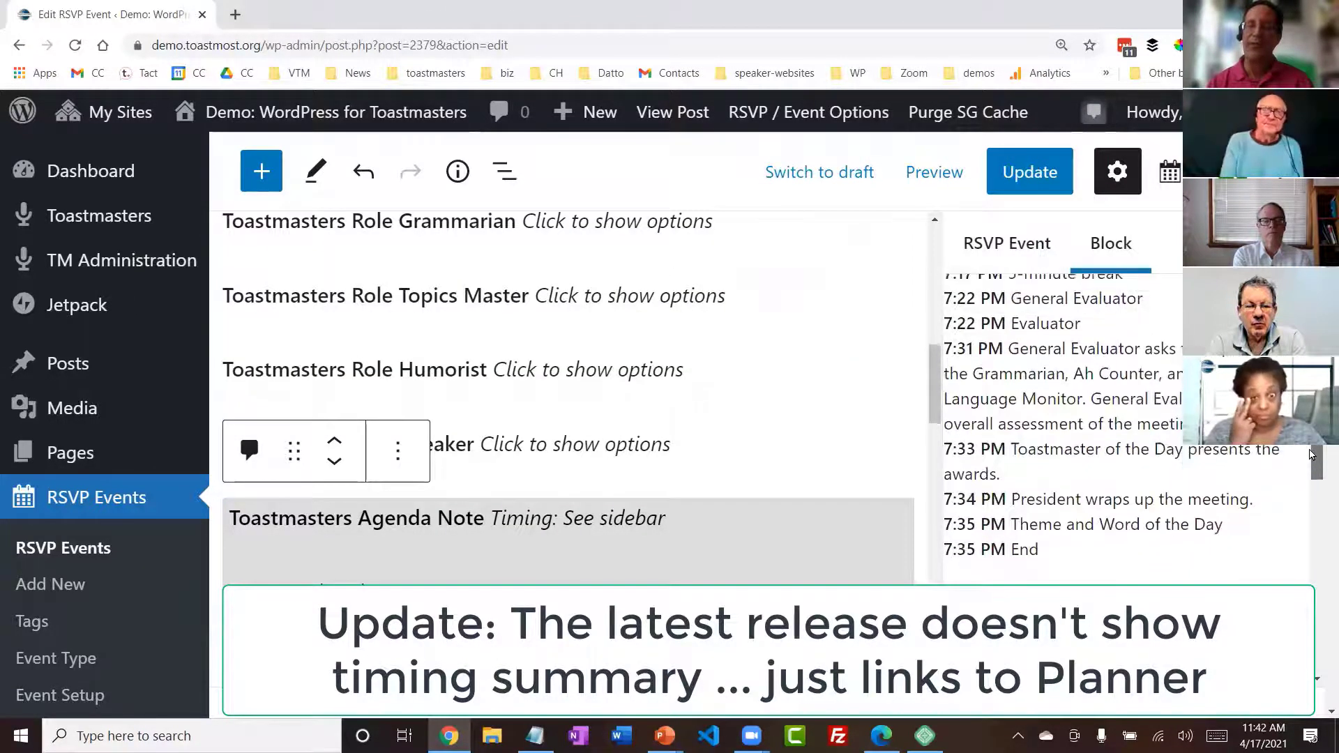
scroll(1031, 274, "up", 2)
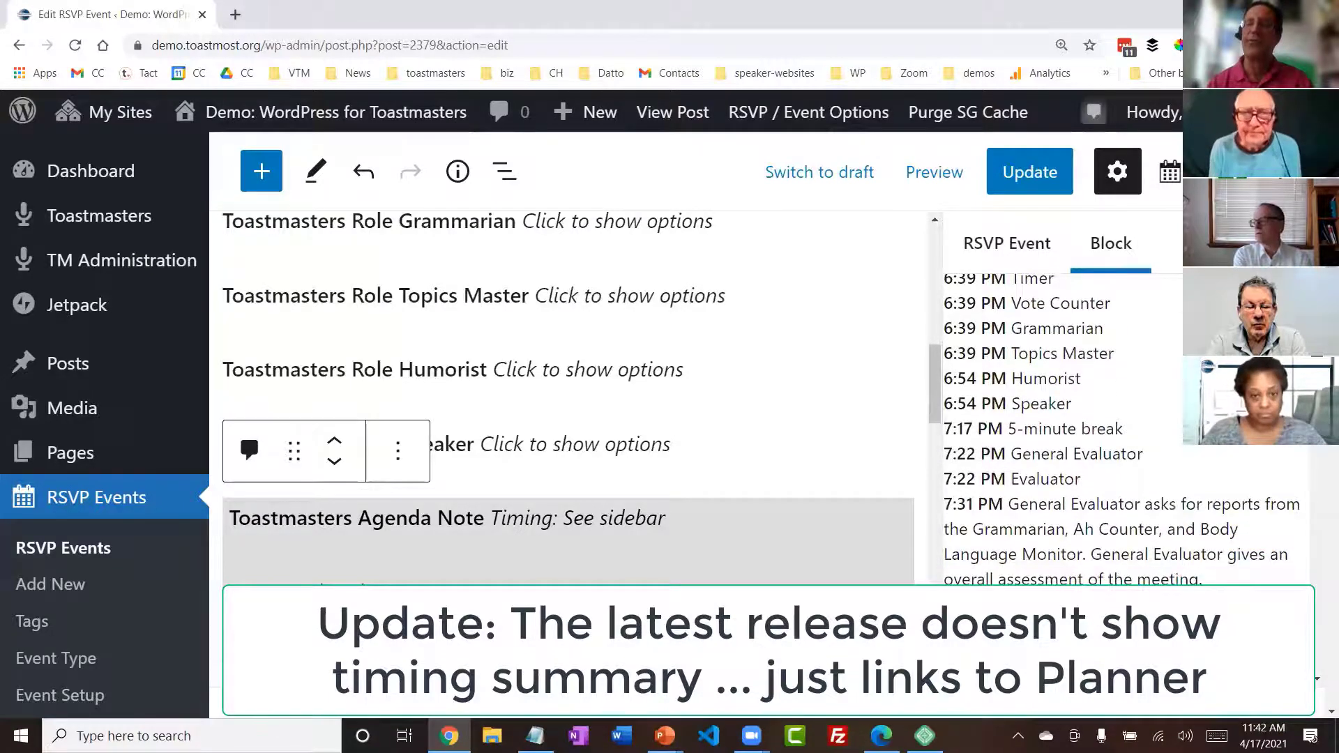
scroll(1300, 485, "down", 5)
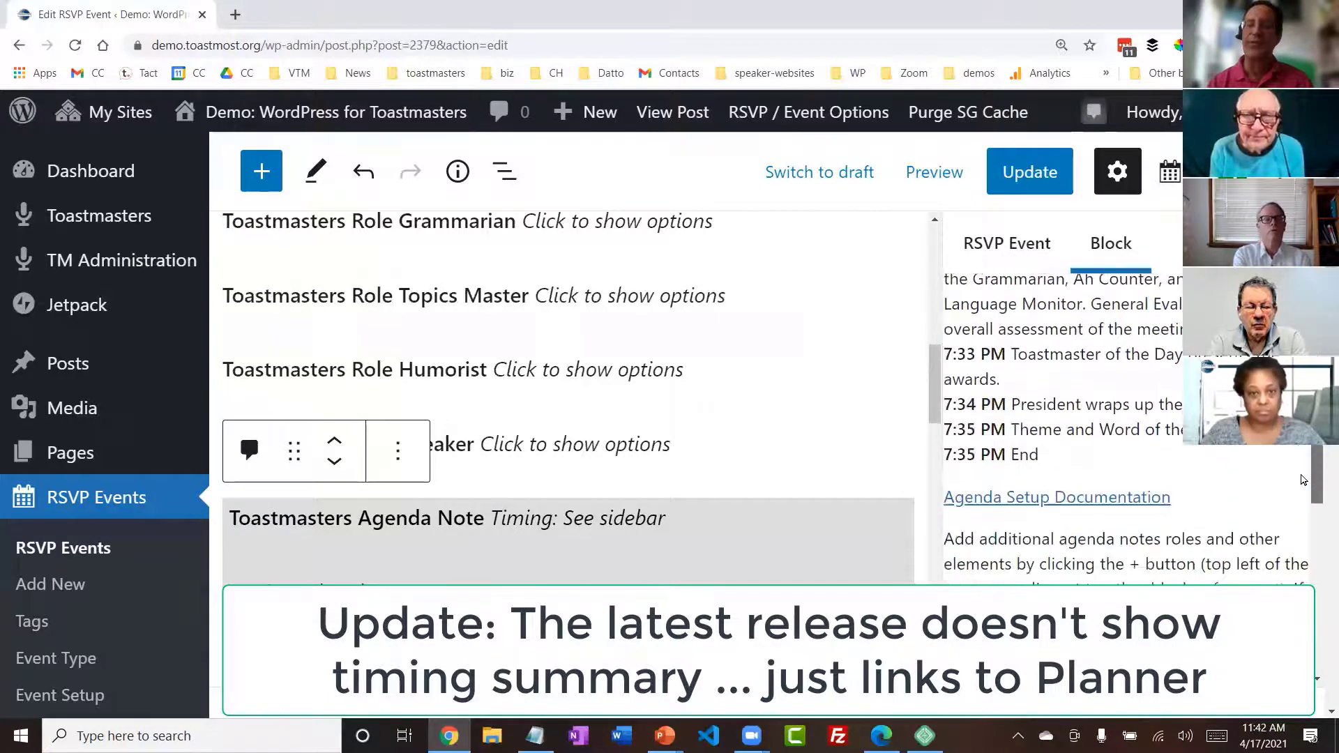
scroll(1301, 485, "up", 8)
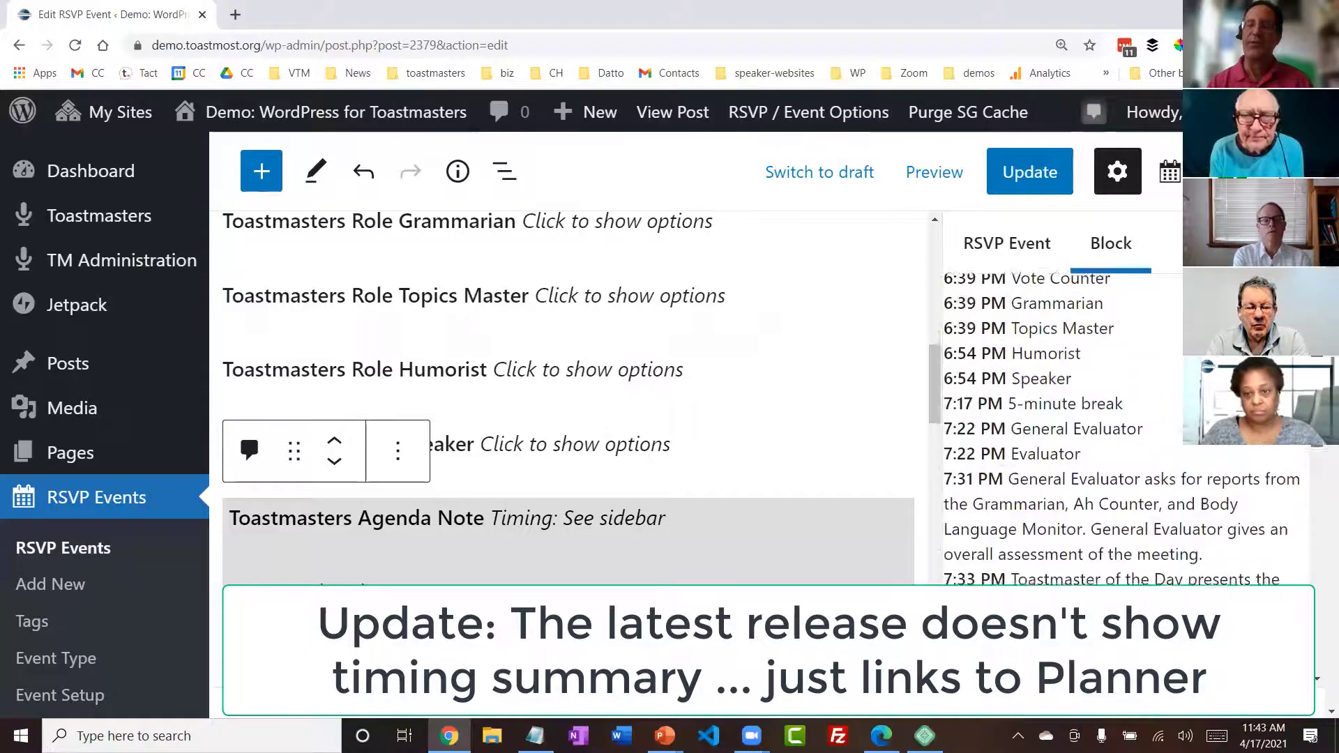
scroll(1181, 369, "up", 3)
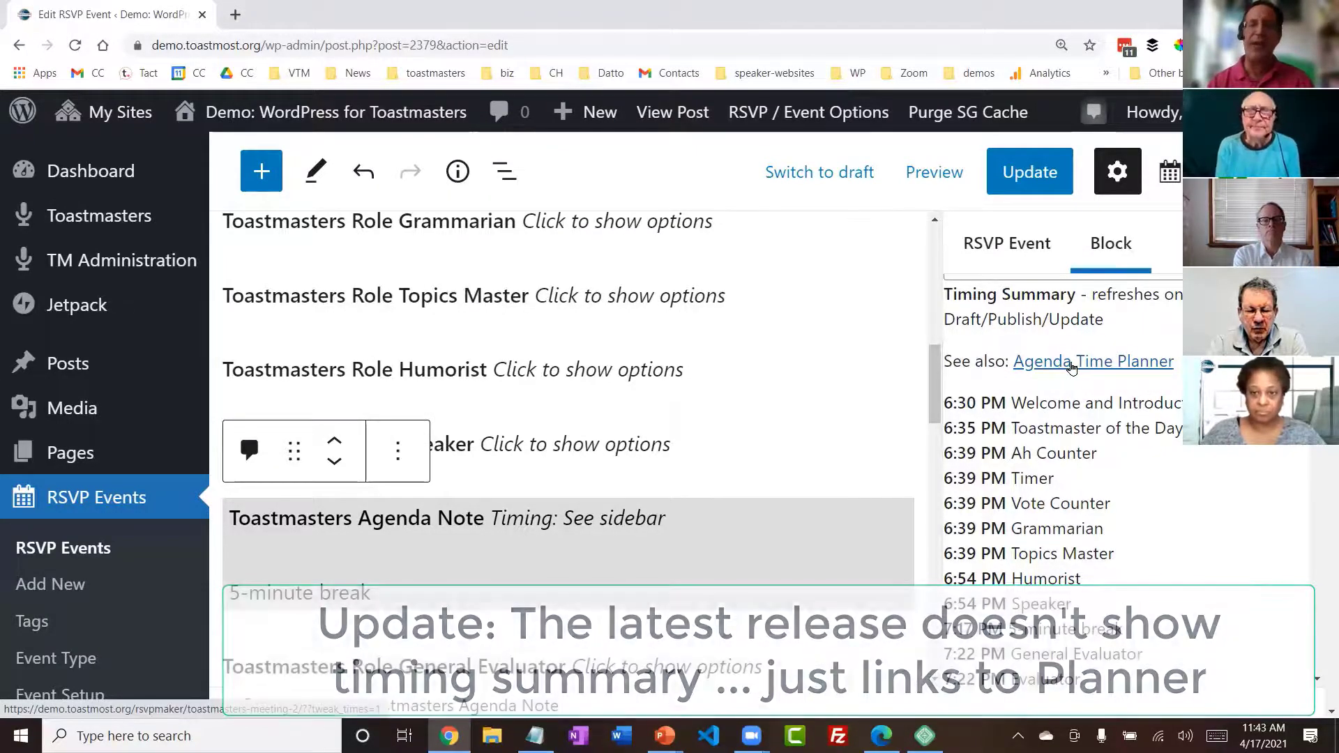
- Open the Agenda Time Planner for the template and examine the scheduled times of the roles and notes
left_click(1070, 364)
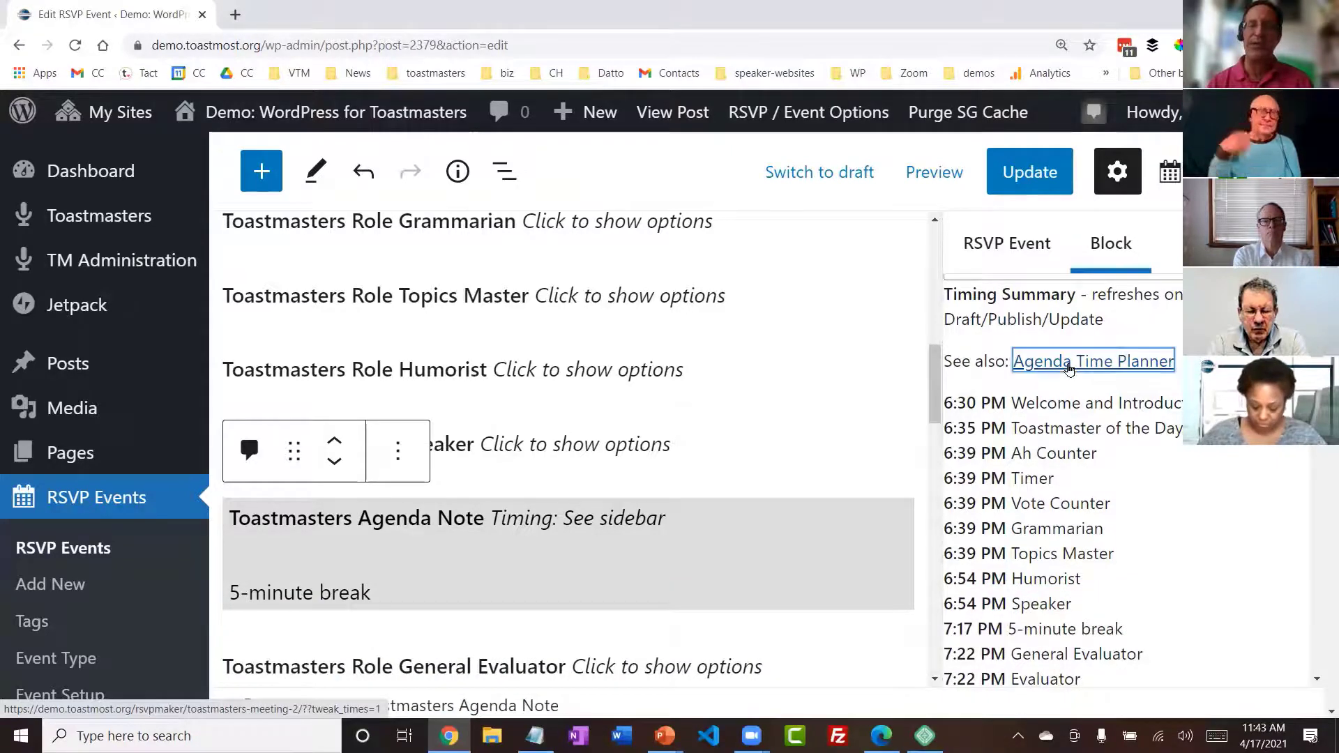
left_click(756, 144)
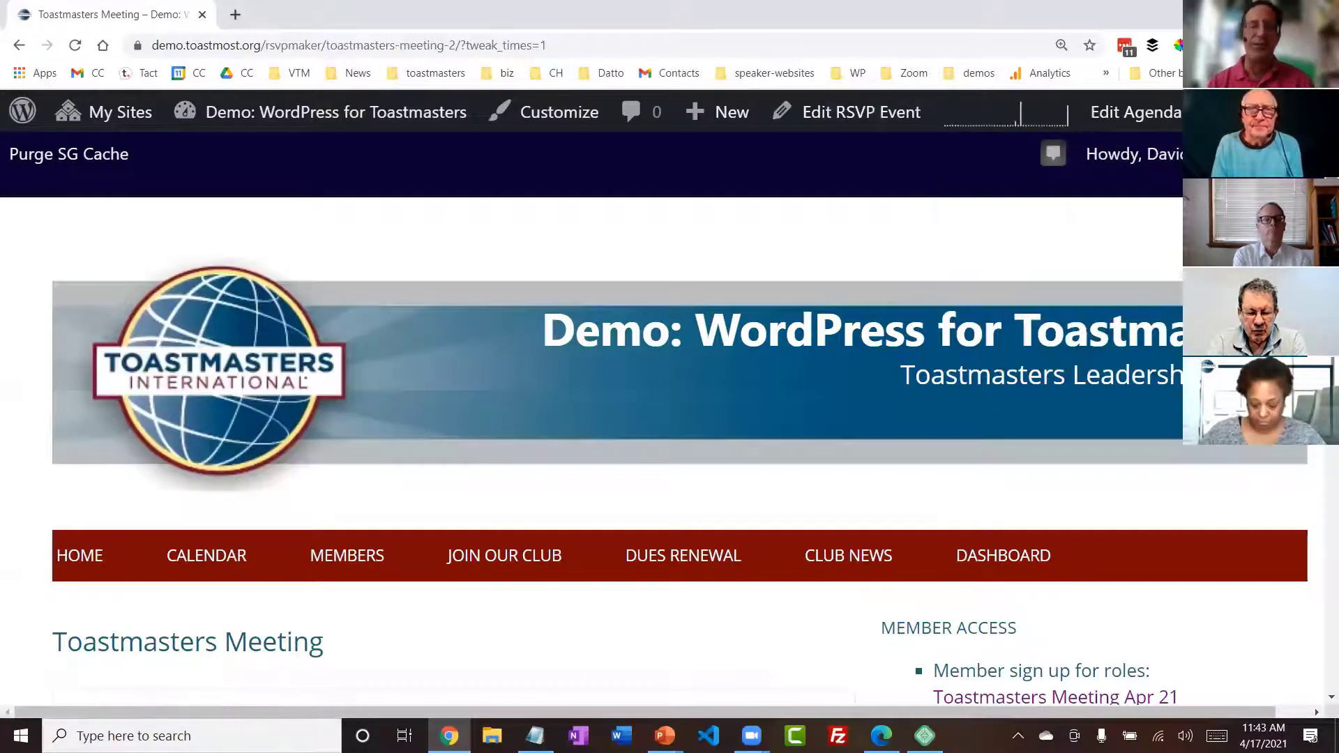
scroll(655, 418, "down", 10)
scroll(656, 419, "down", 6)
scroll(656, 418, "up", 4)
scroll(656, 419, "up", 1)
scroll(656, 418, "down", 1)
scroll(655, 419, "up", 1)
scroll(656, 419, "down", 9)
scroll(1321, 519, "down", 7)
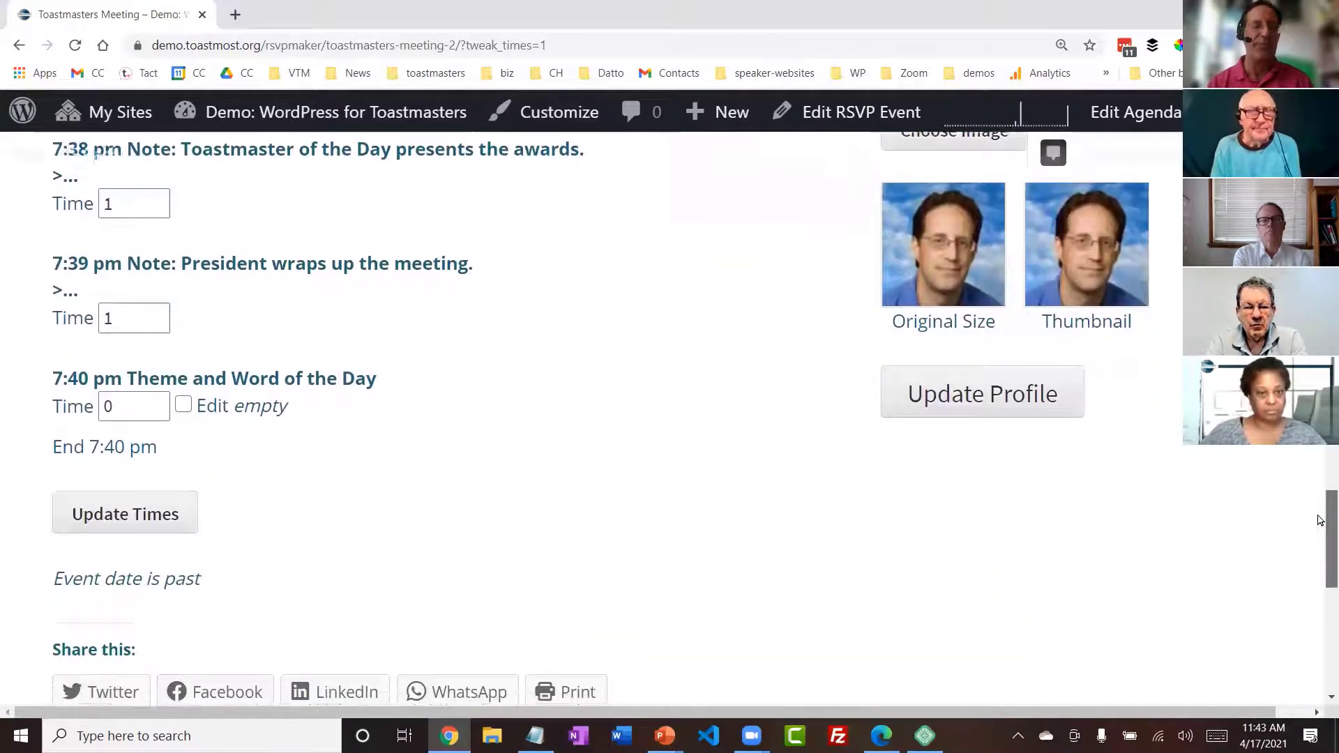
scroll(1320, 519, "up", 7)
scroll(656, 418, "up", 3)
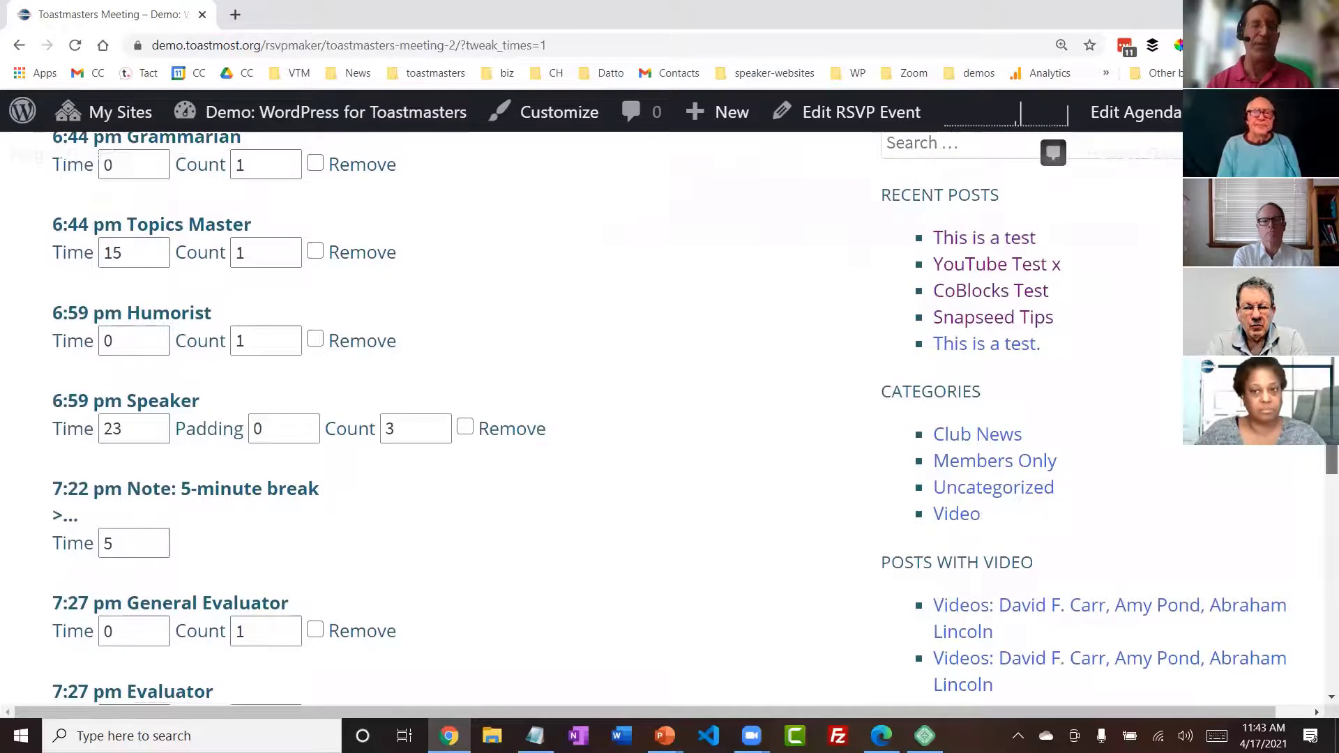
- Set the Speaker role to a count of 4 with a padding of 1 minute in the time planner
left_click(420, 426)
left_click(437, 424)
left_click(305, 424)
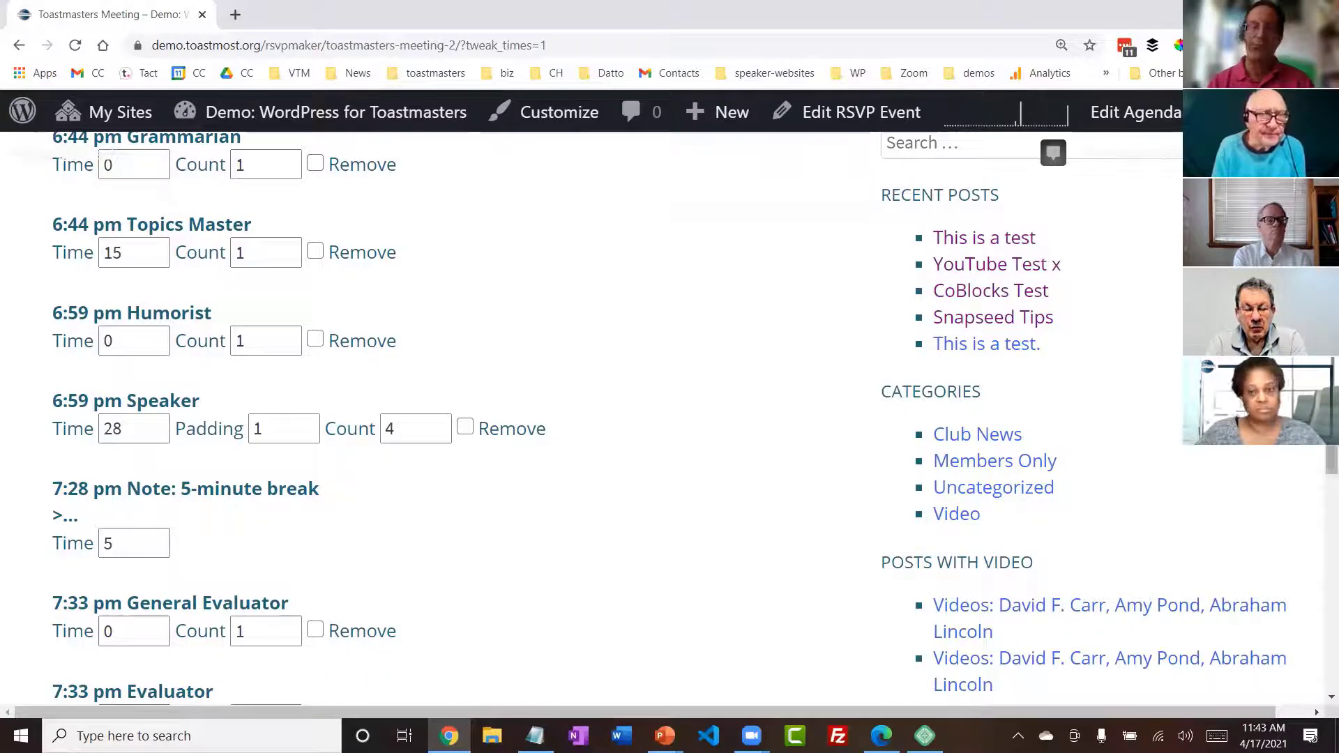
- Set the Evaluator count to 4, keeping the General Evaluator count at 1
scroll(397, 457, "down", 4)
left_click(287, 335)
left_click(287, 328)
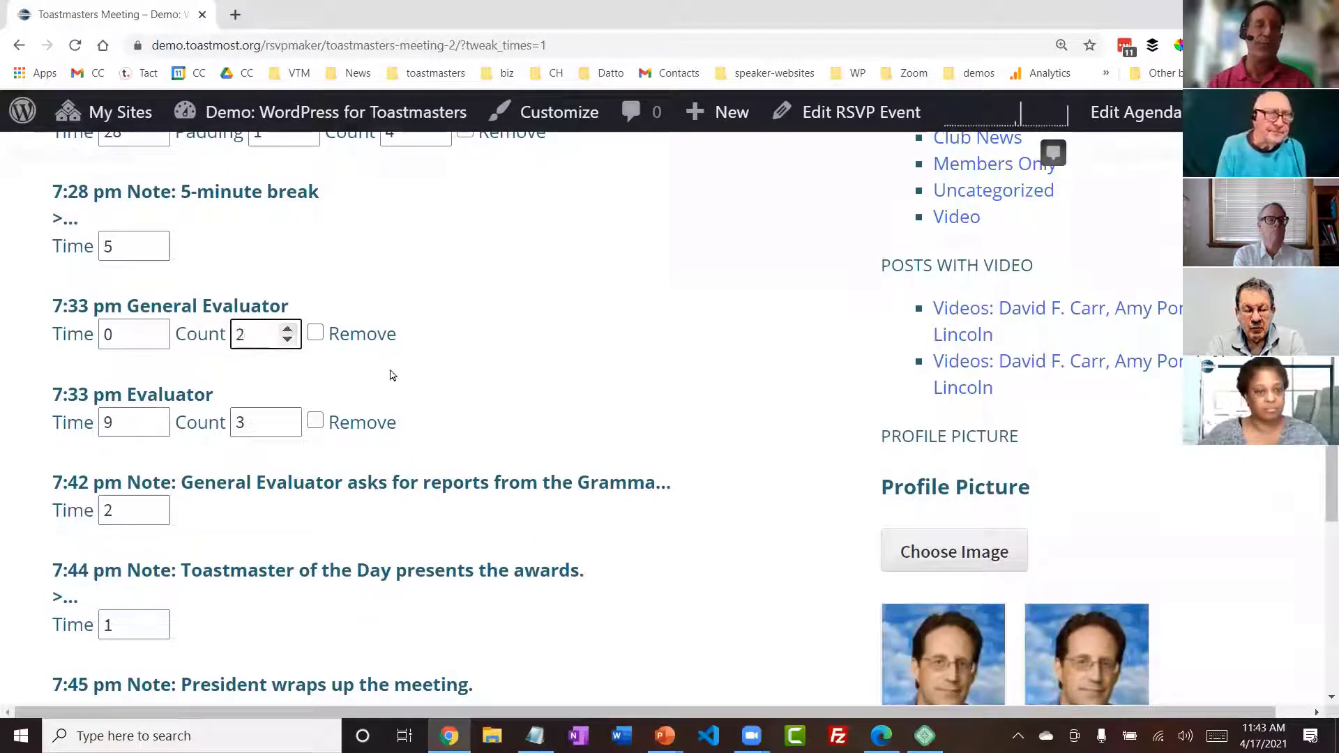
left_click(288, 341)
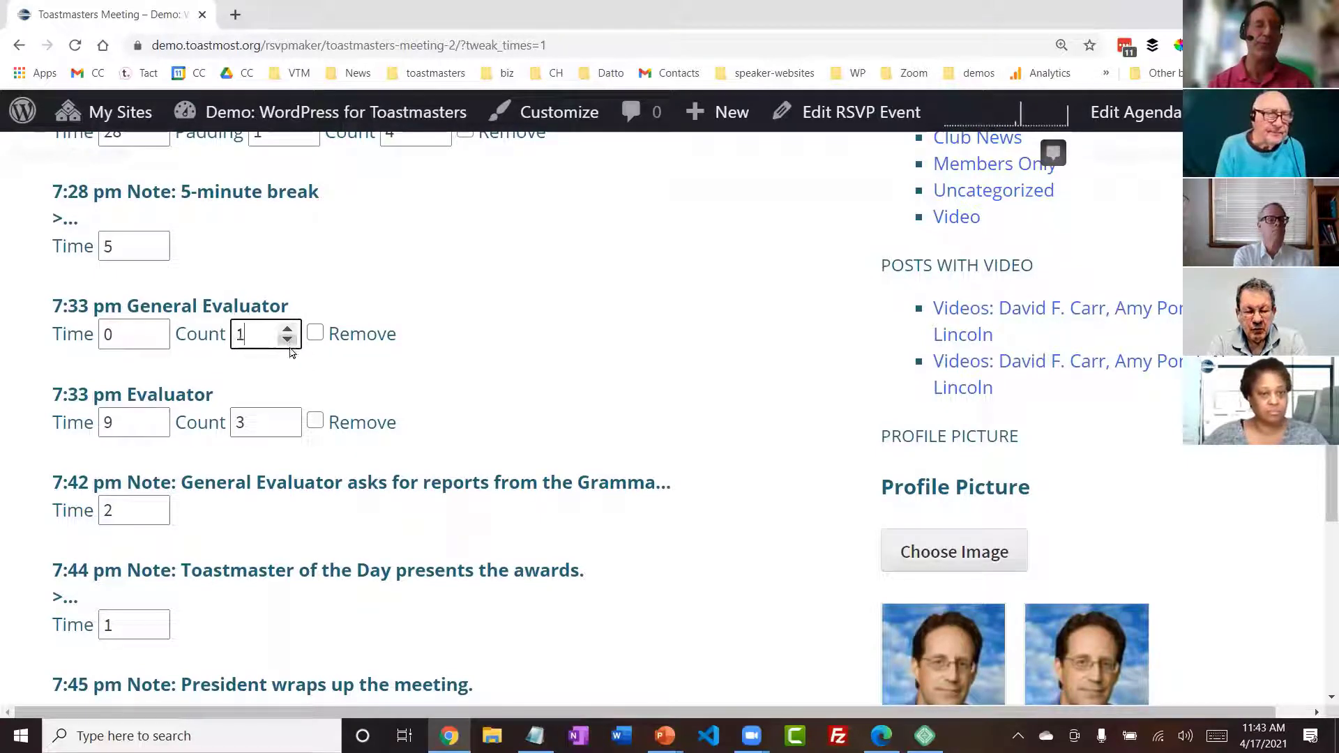
left_click(287, 417)
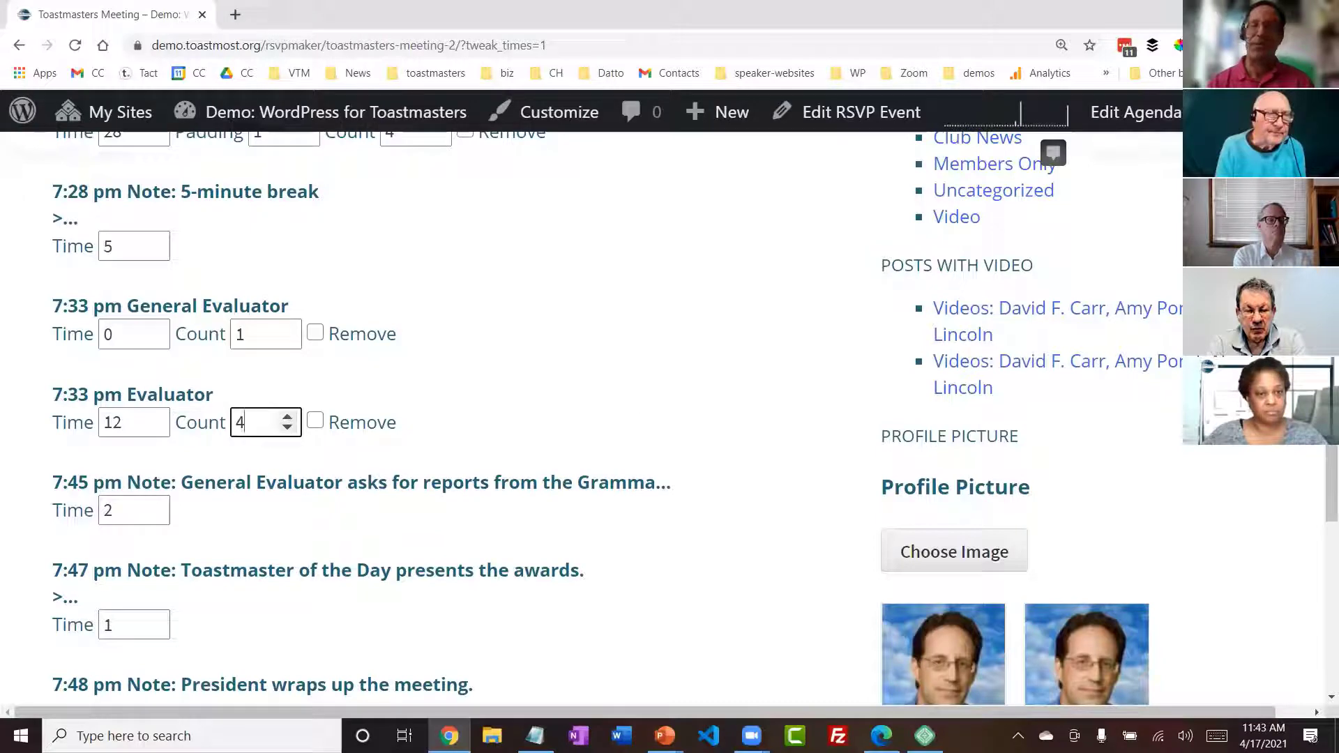
- Check the planned end time, and set the Humorist role's time to 5 minutes
scroll(1321, 453, "down", 5)
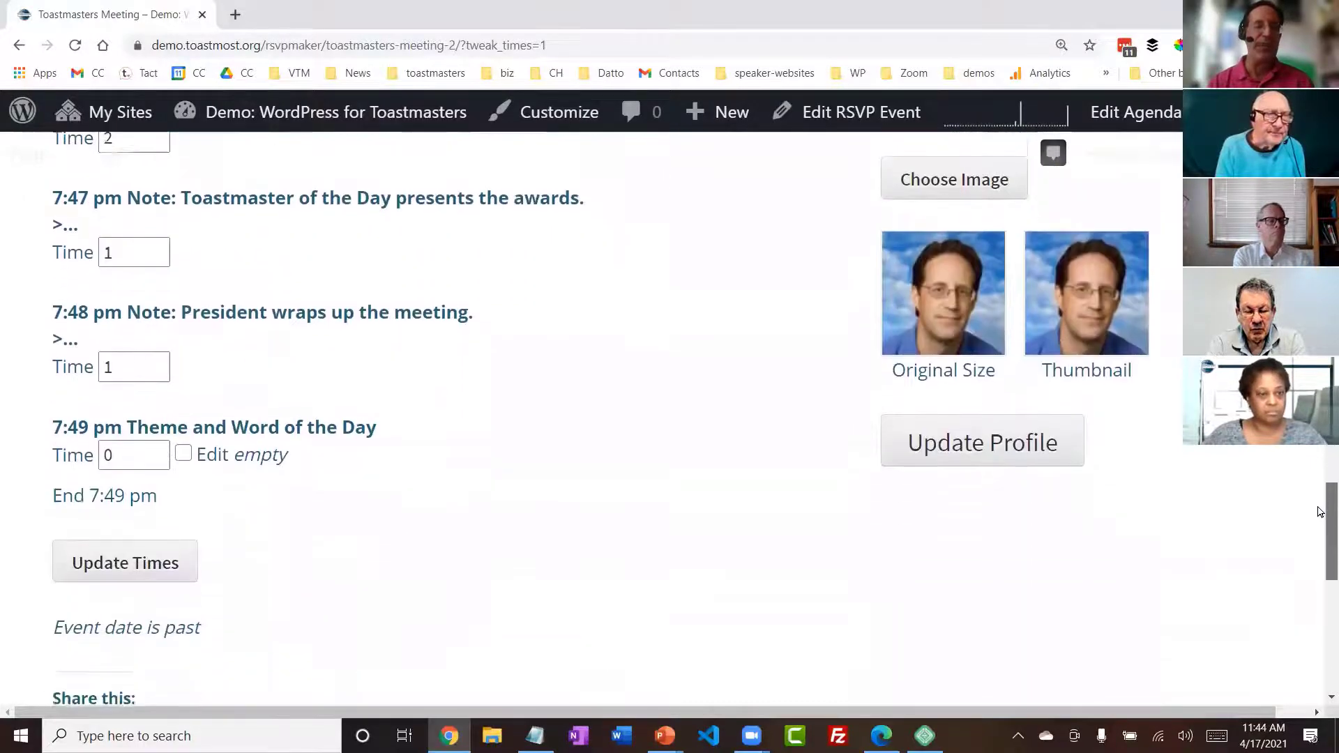
scroll(1322, 514, "down", 1)
scroll(1322, 508, "up", 5)
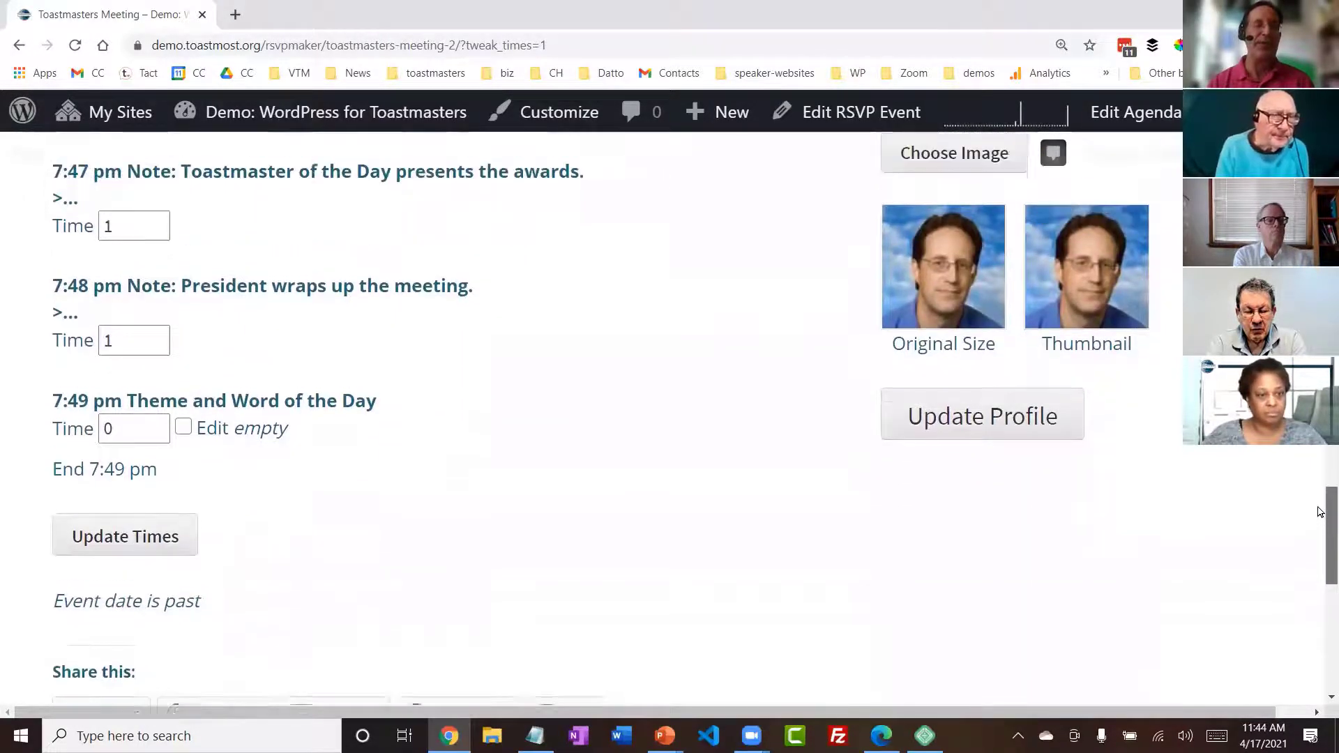
scroll(1321, 466, "up", 8)
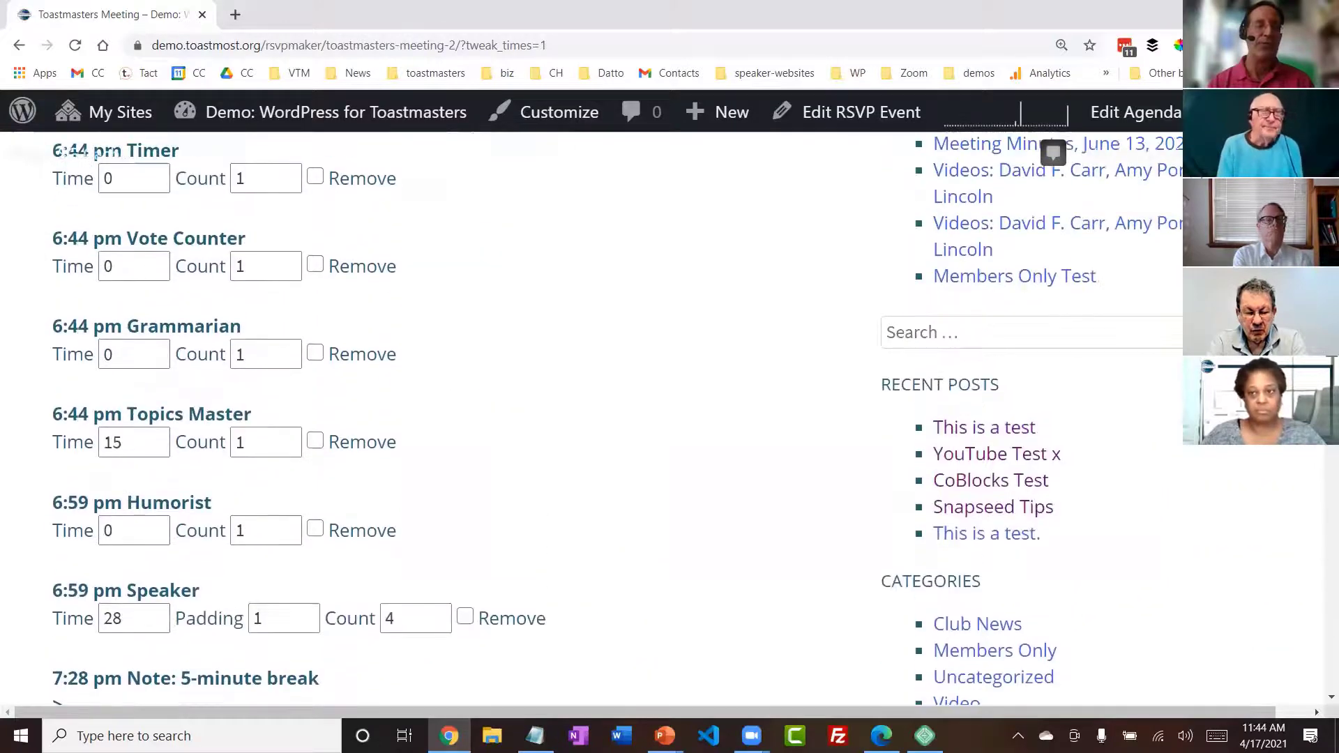
scroll(240, 684, "down", 3)
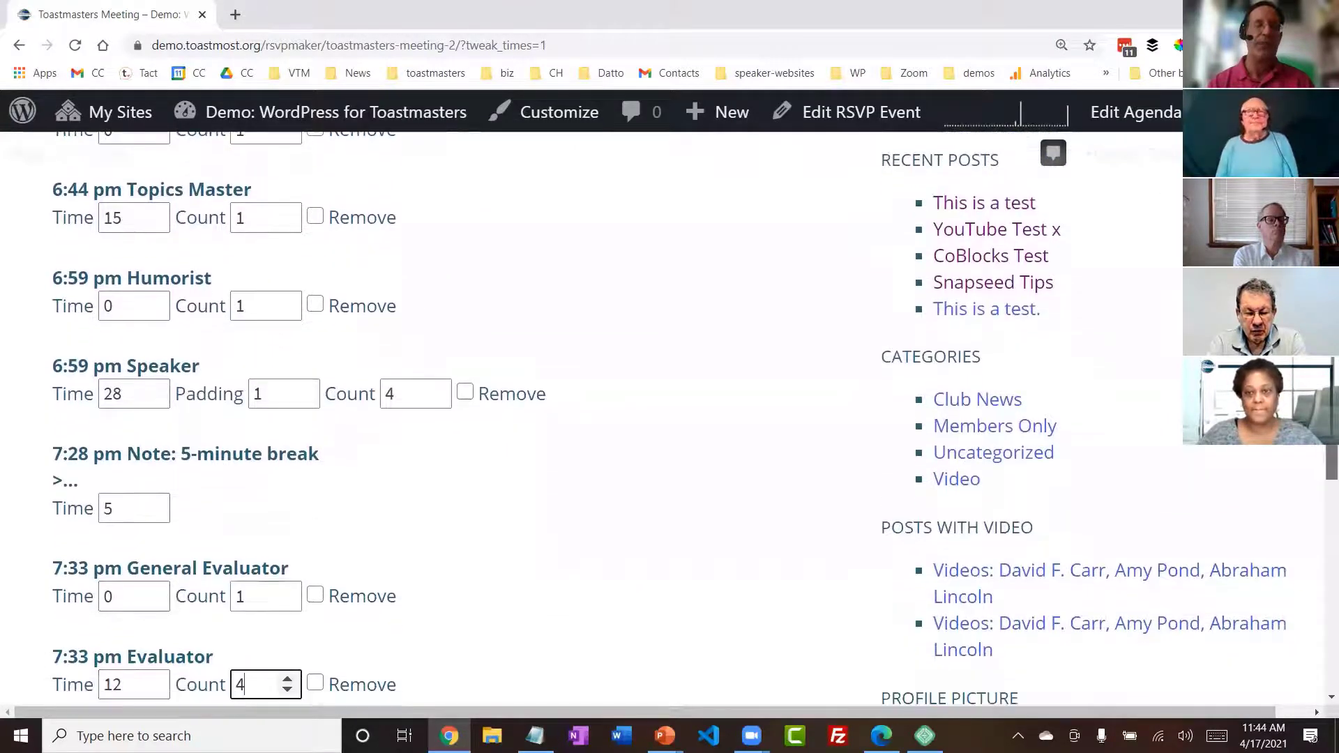
left_click(124, 305)
left_click(156, 301)
left_click(155, 301)
left_click(155, 300)
left_click(156, 301)
left_click(155, 301)
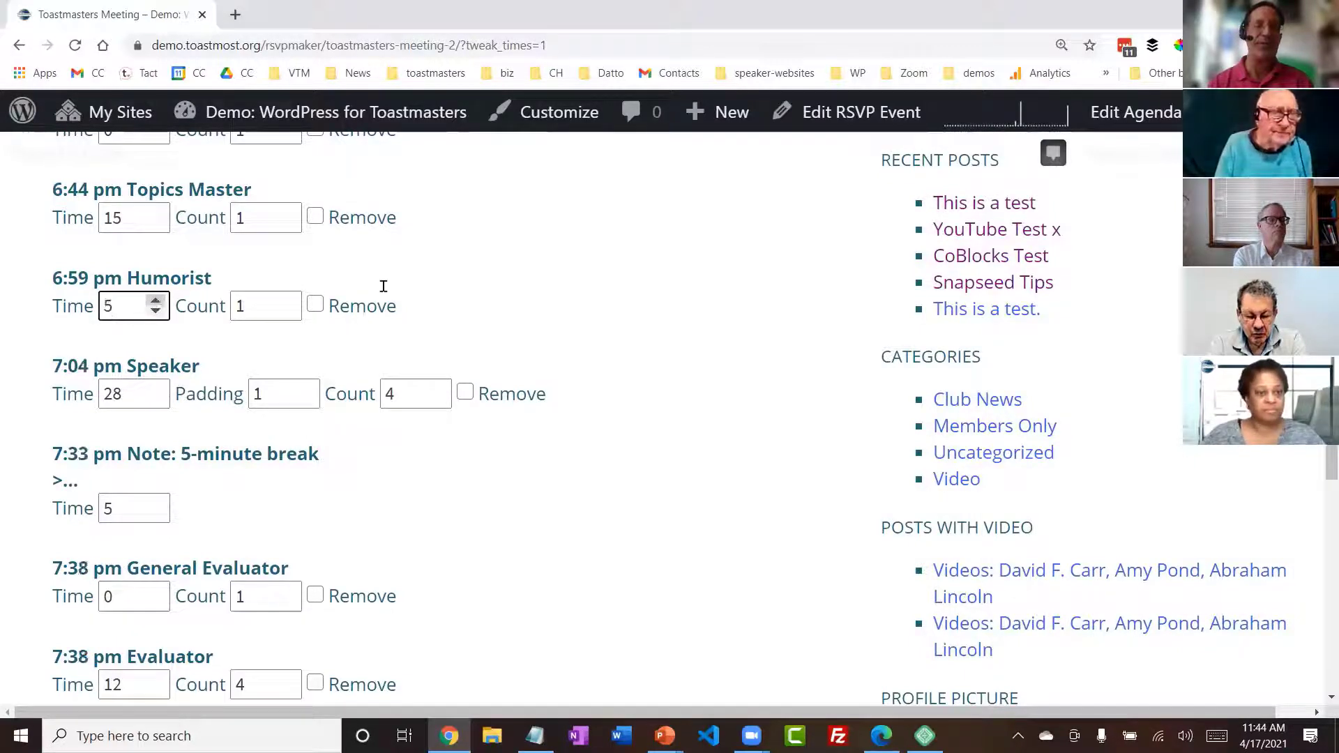
- Lengthen the note where the General Evaluator asks for reports until the agenda ends at 8:00 pm, and save the updated times
scroll(1329, 482, "down", 7)
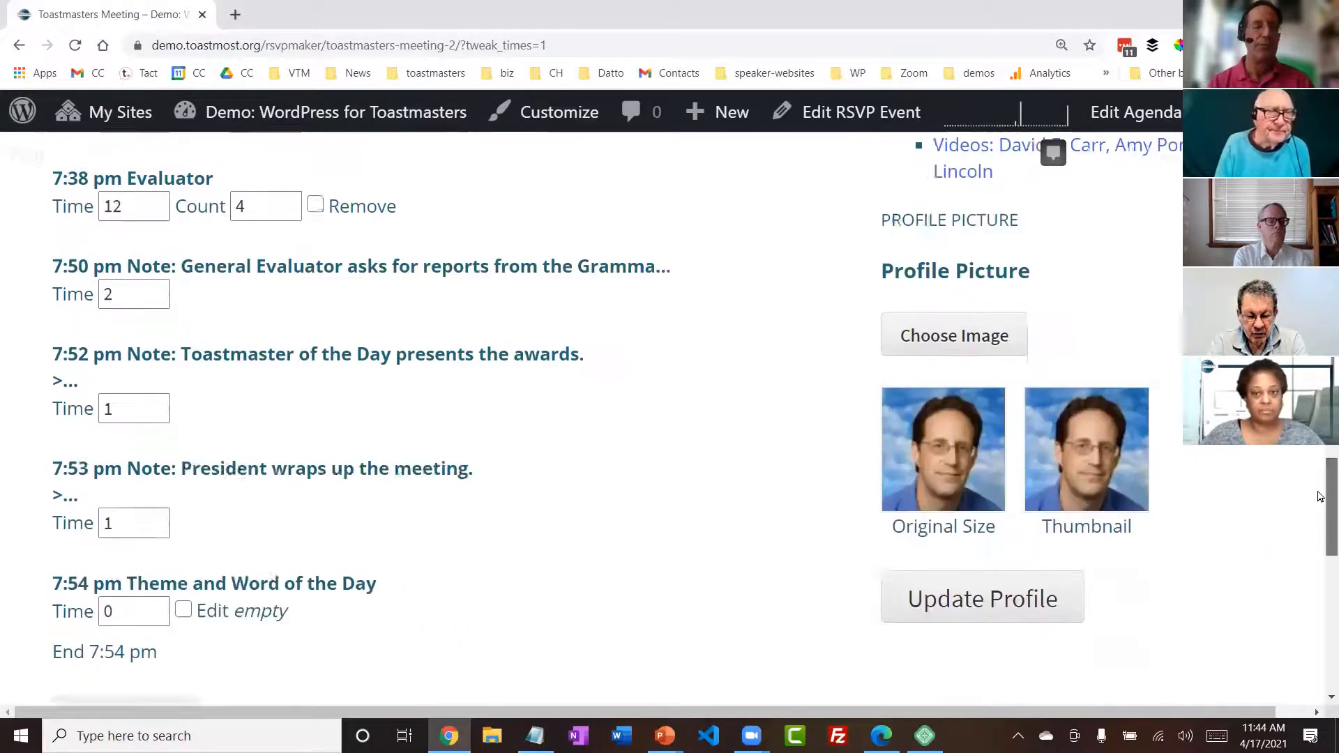
left_click_drag(1319, 511, 1321, 452)
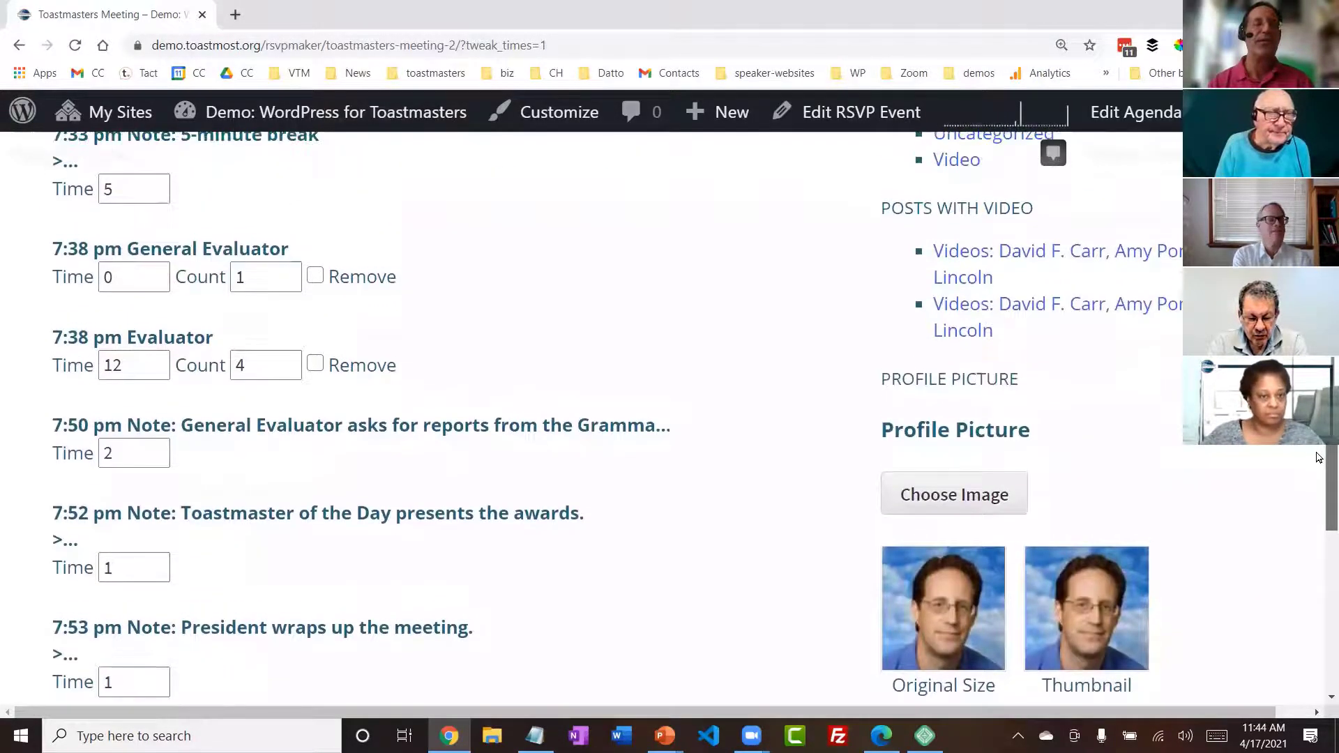
left_click(122, 452)
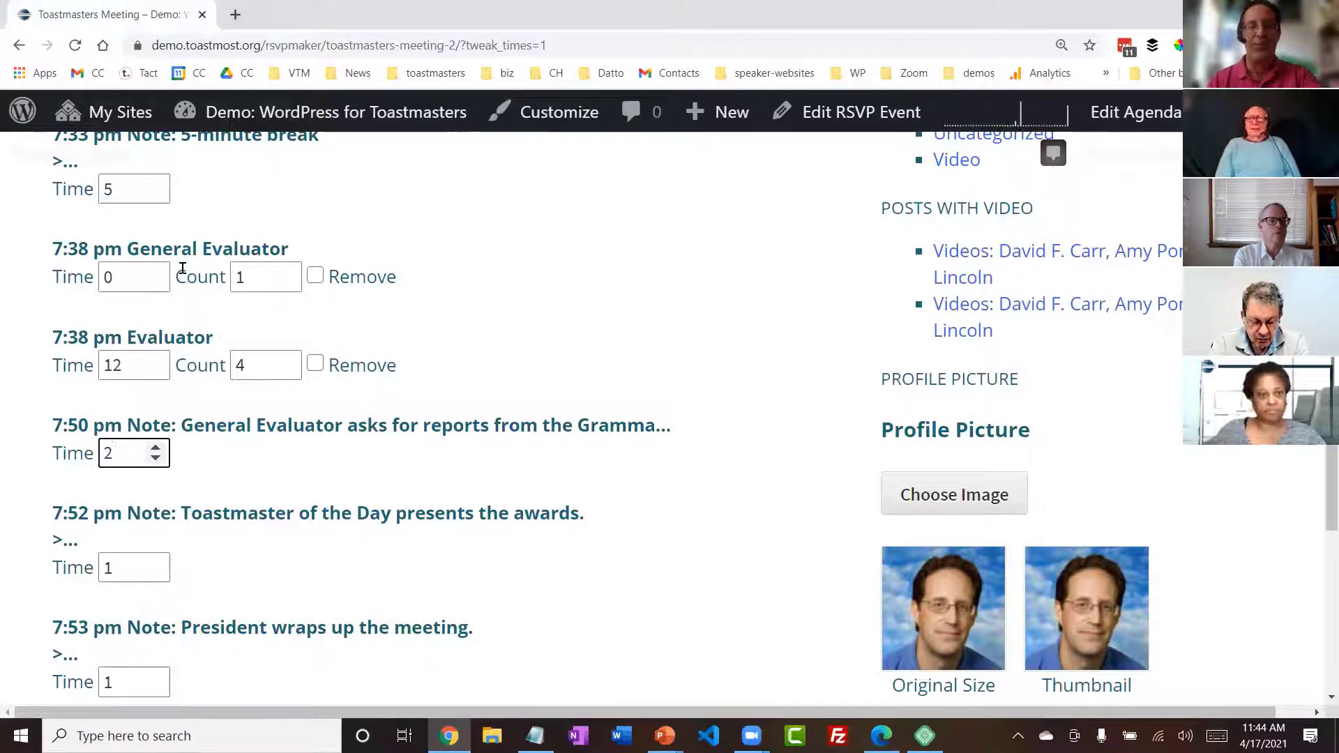
left_click(156, 449)
left_click(156, 448)
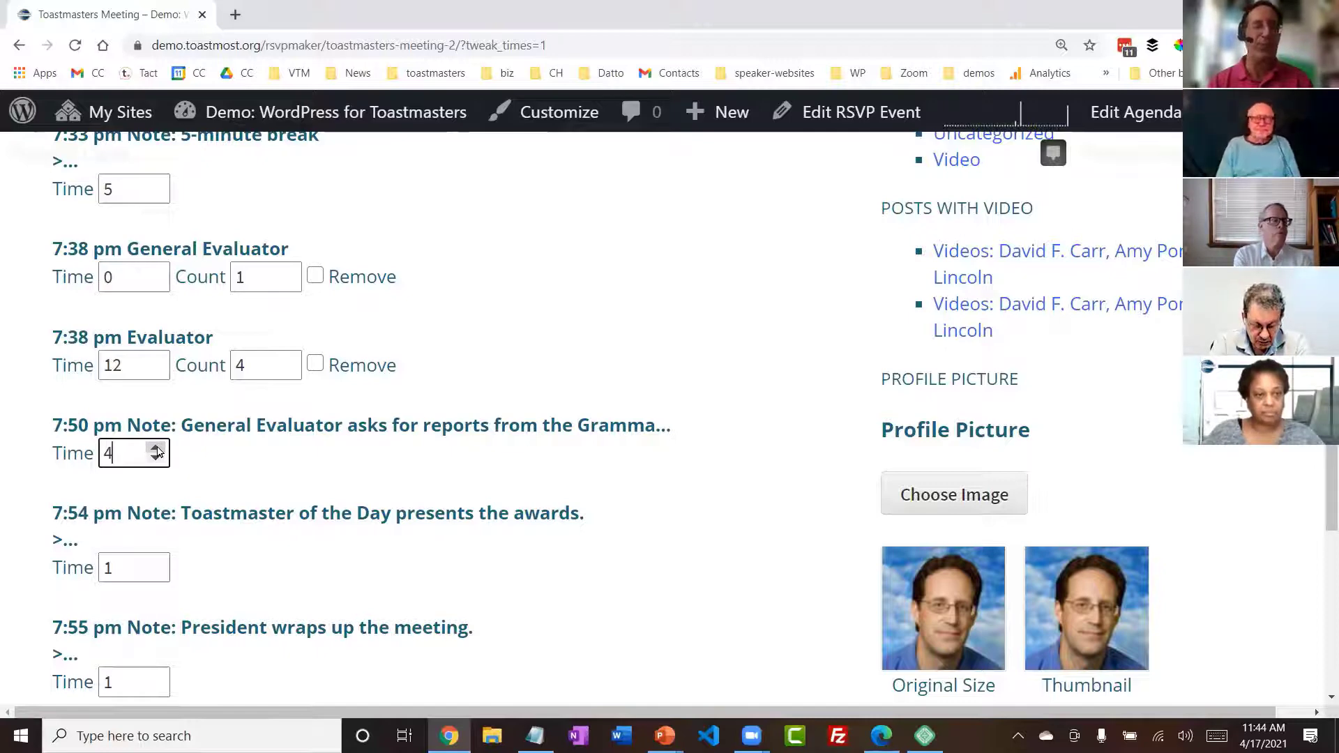
mouse_move(1320, 468)
left_mouse_down()
mouse_move(1325, 538)
mouse_move(1324, 480)
left_mouse_up()
left_click(155, 357)
left_click(155, 356)
left_click(155, 356)
left_click(155, 356)
left_click_drag(1325, 479, 1320, 520)
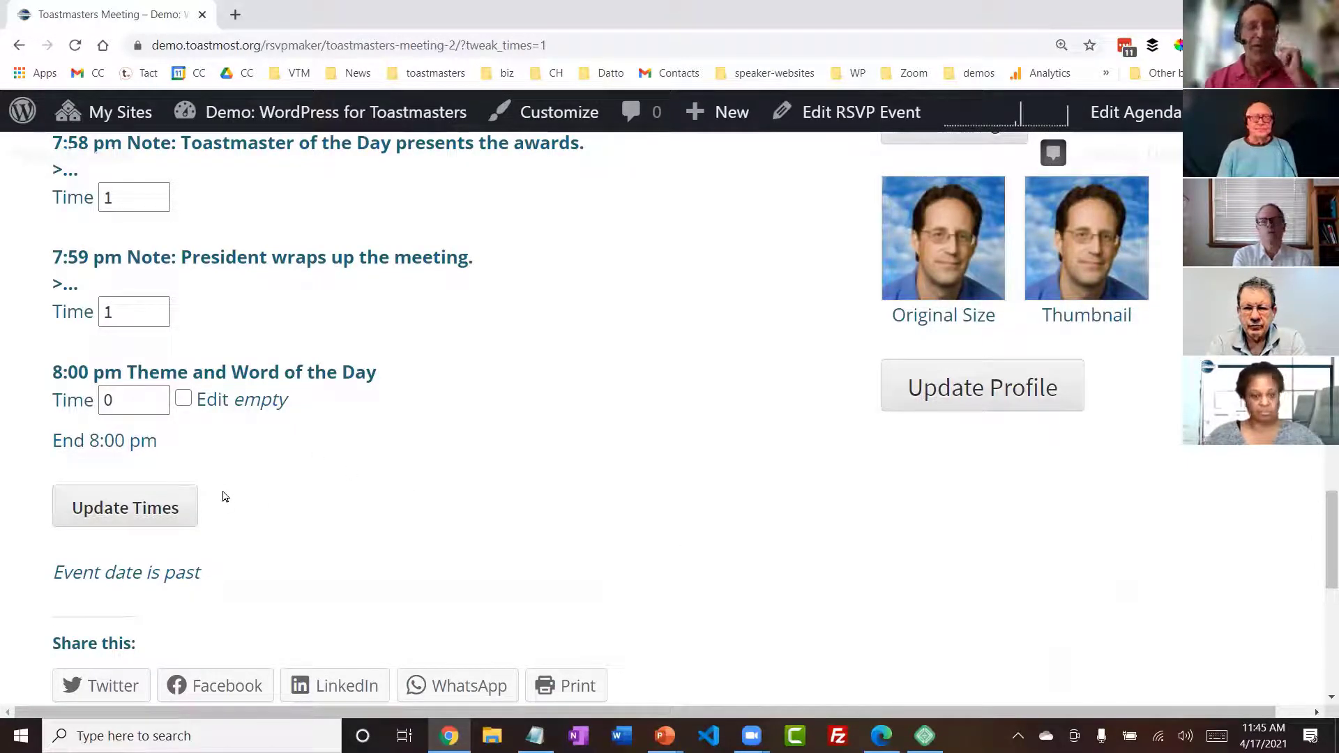
left_click(135, 514)
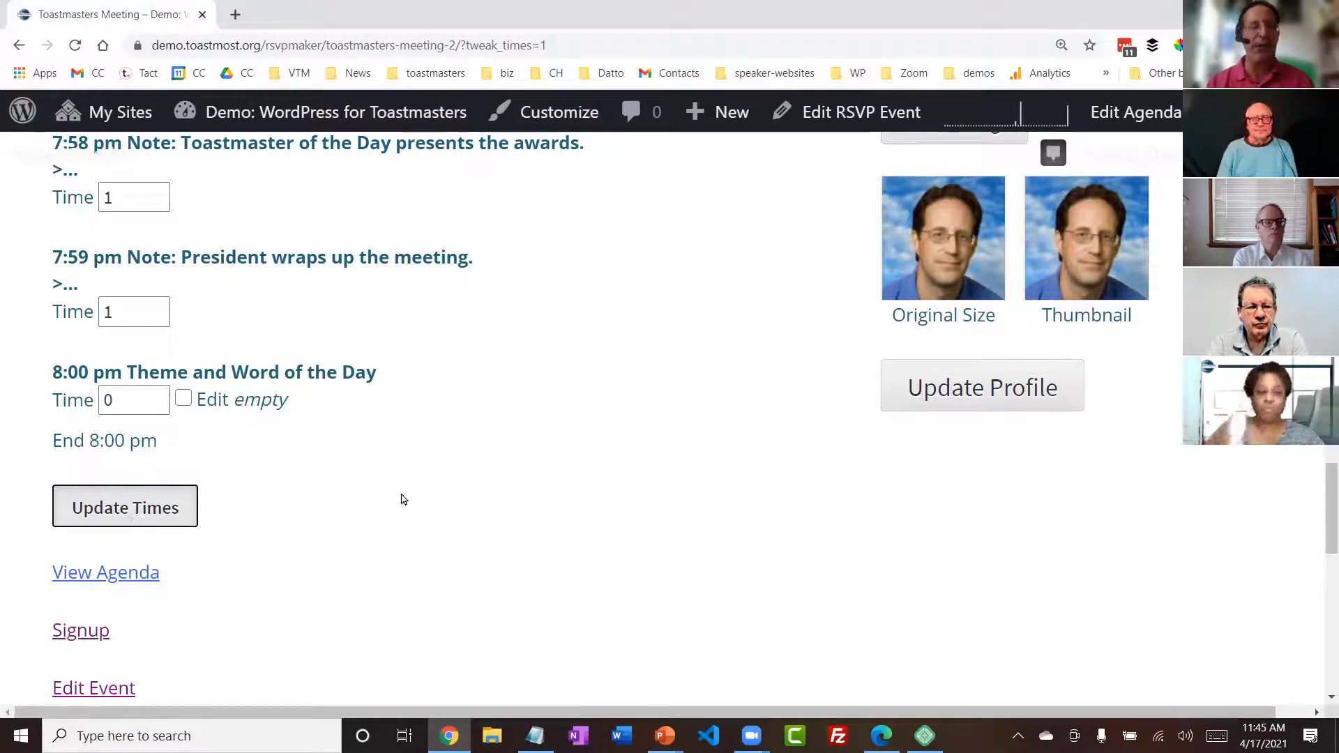
- Open the create/update page for events based on the Toastmasters Meeting template and view its already scheduled meetings
left_click_drag(1321, 498, 1321, 532)
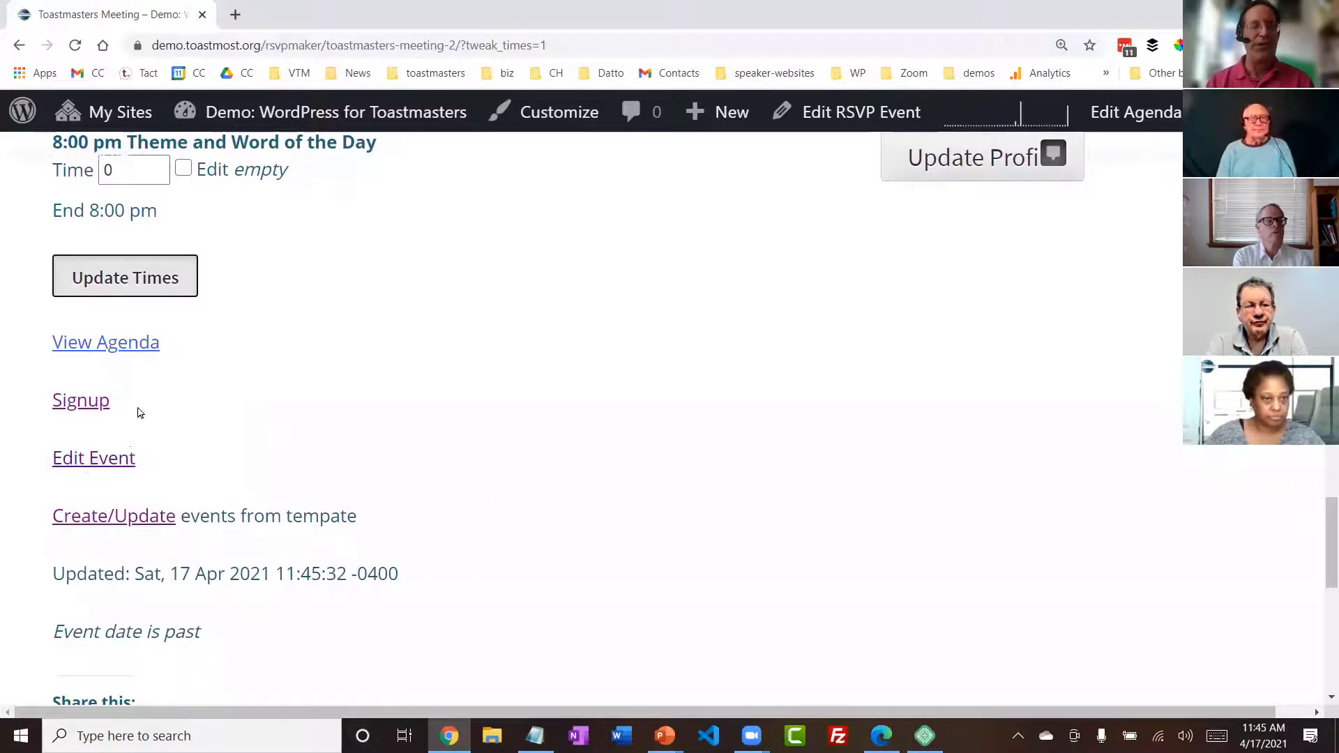
left_click(128, 524)
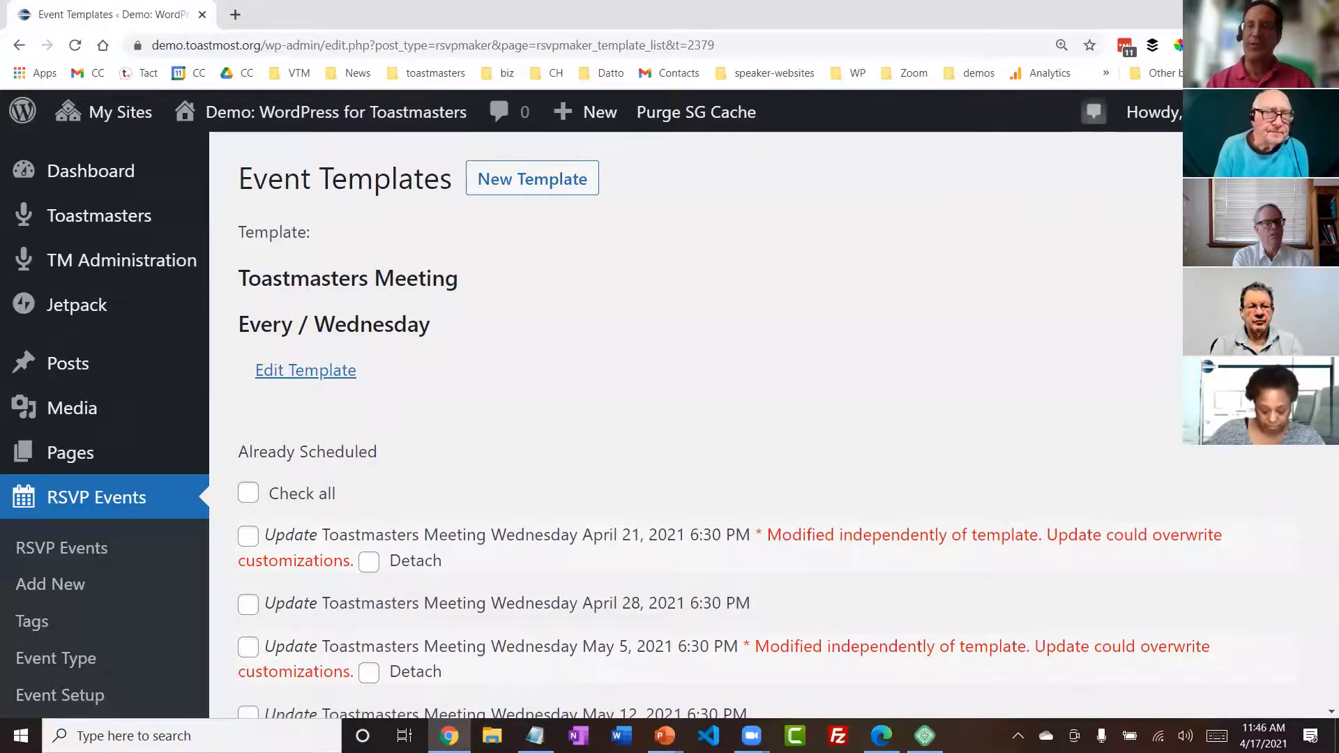
scroll(669, 426, "down", 5)
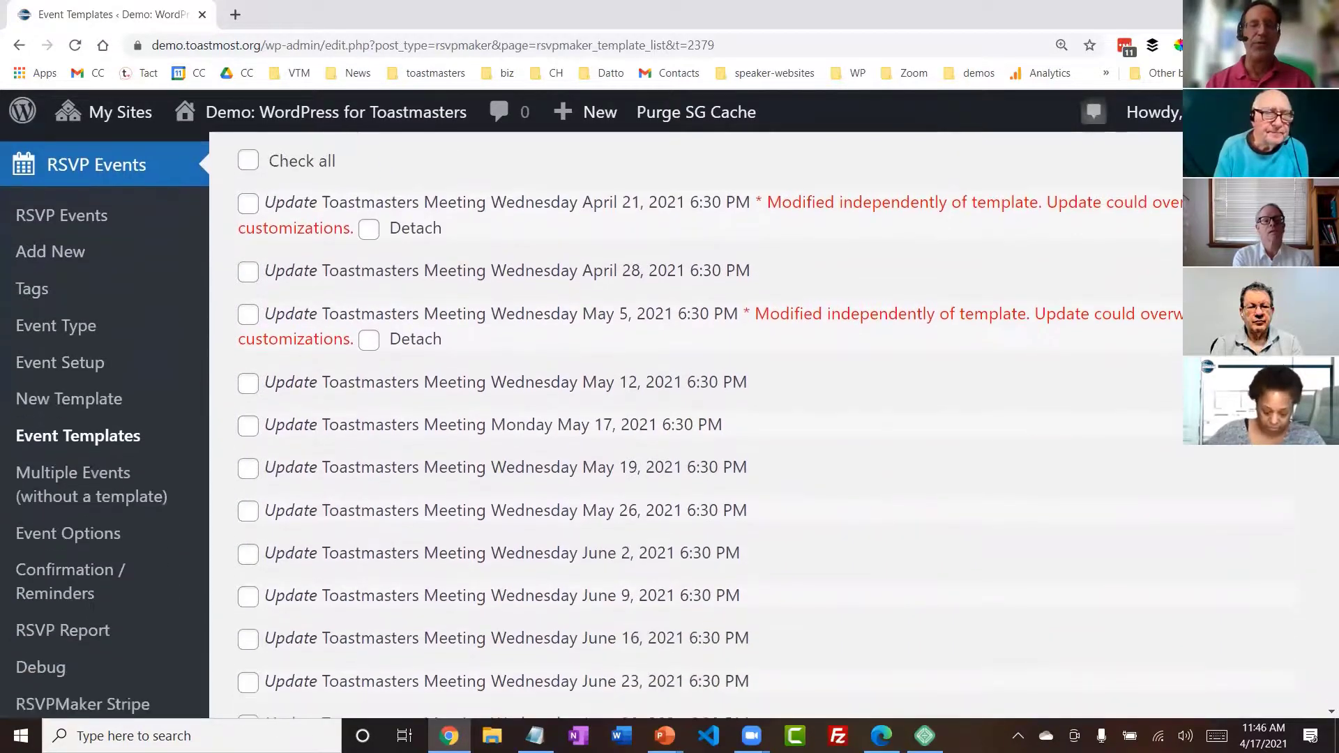
- Select all already scheduled Toastmasters meetings for updating from the template, except the independently modified April 21, 2021 meeting
scroll(698, 425, "down", 14)
scroll(698, 425, "up", 9)
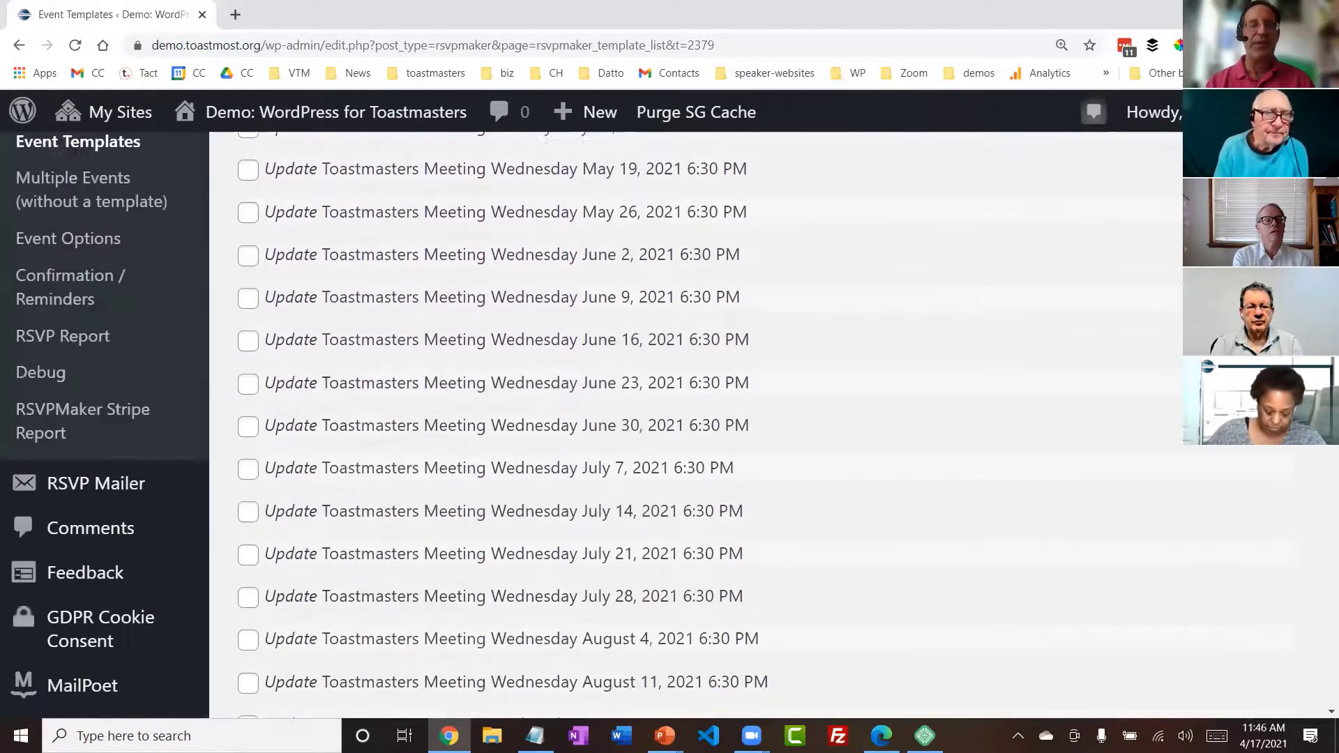
scroll(697, 425, "up", 7)
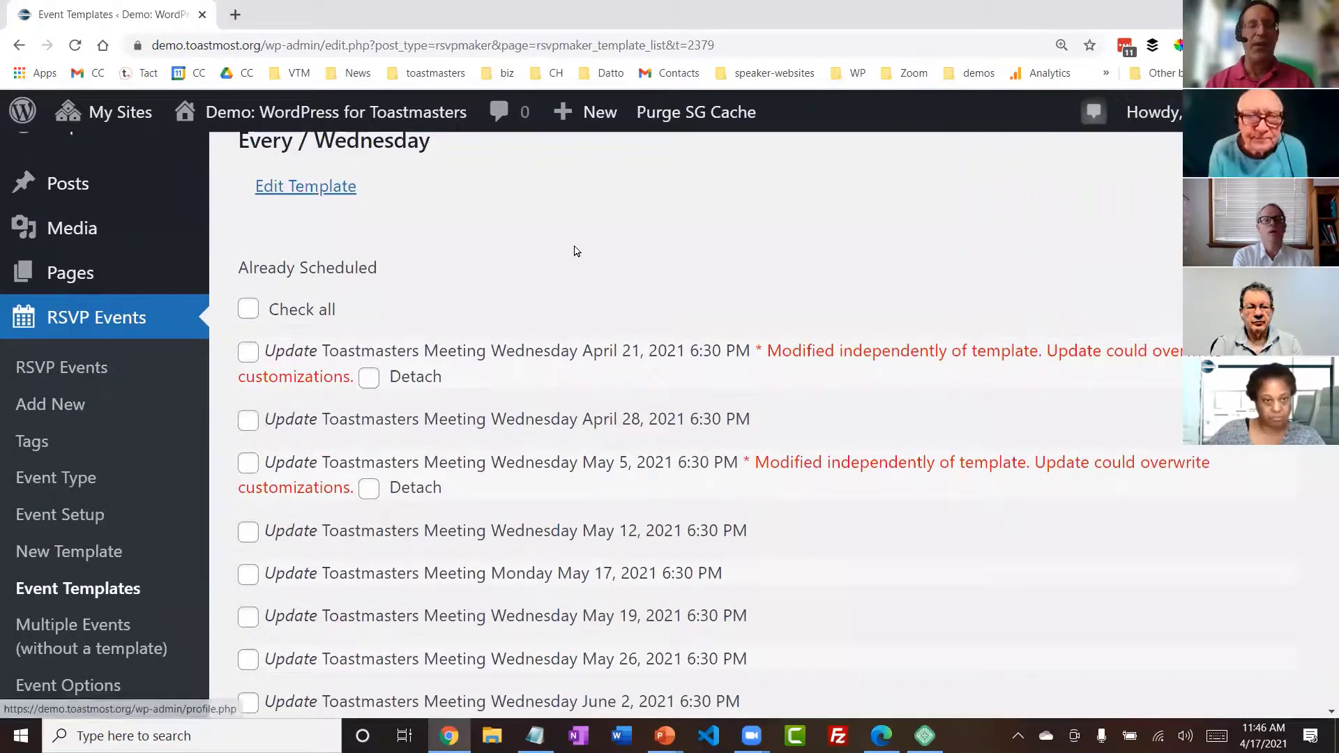
left_click(248, 310)
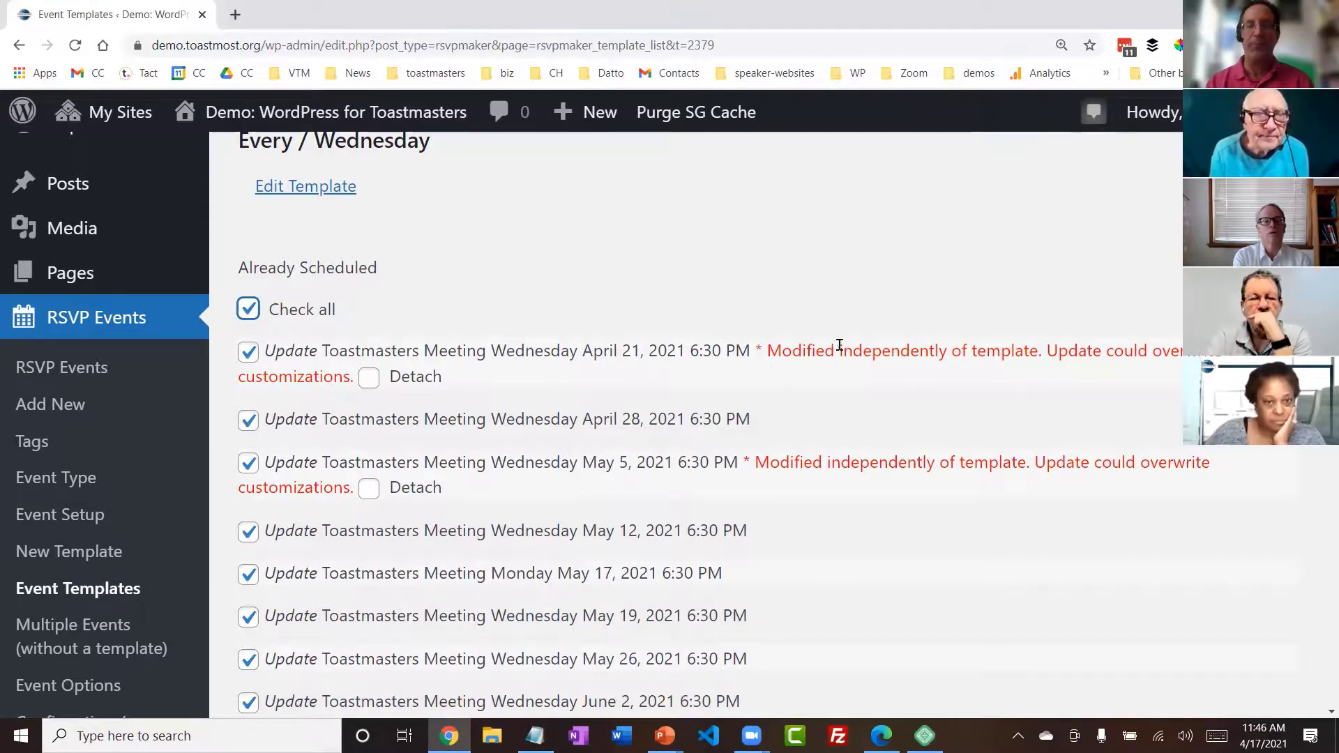
mouse_move(758, 347)
left_mouse_down()
mouse_move(797, 378)
mouse_move(782, 351)
left_mouse_up()
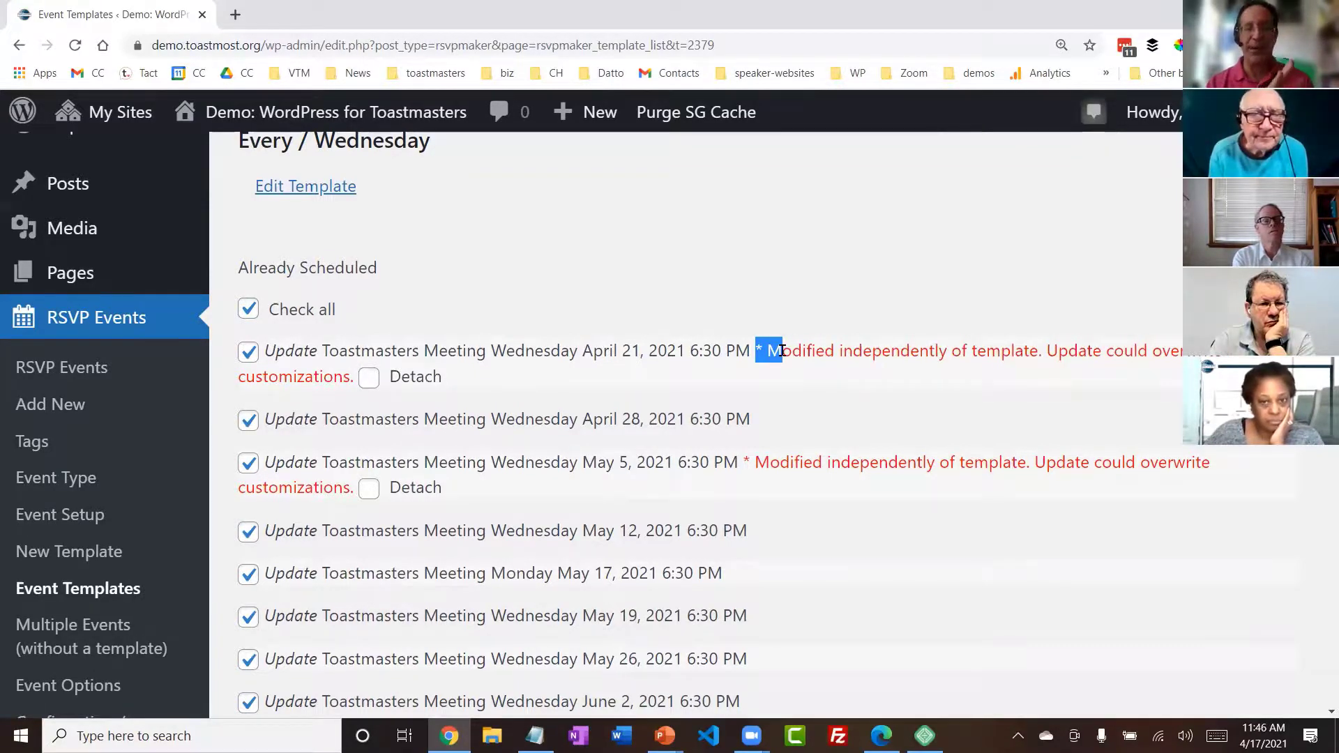
left_click(249, 353)
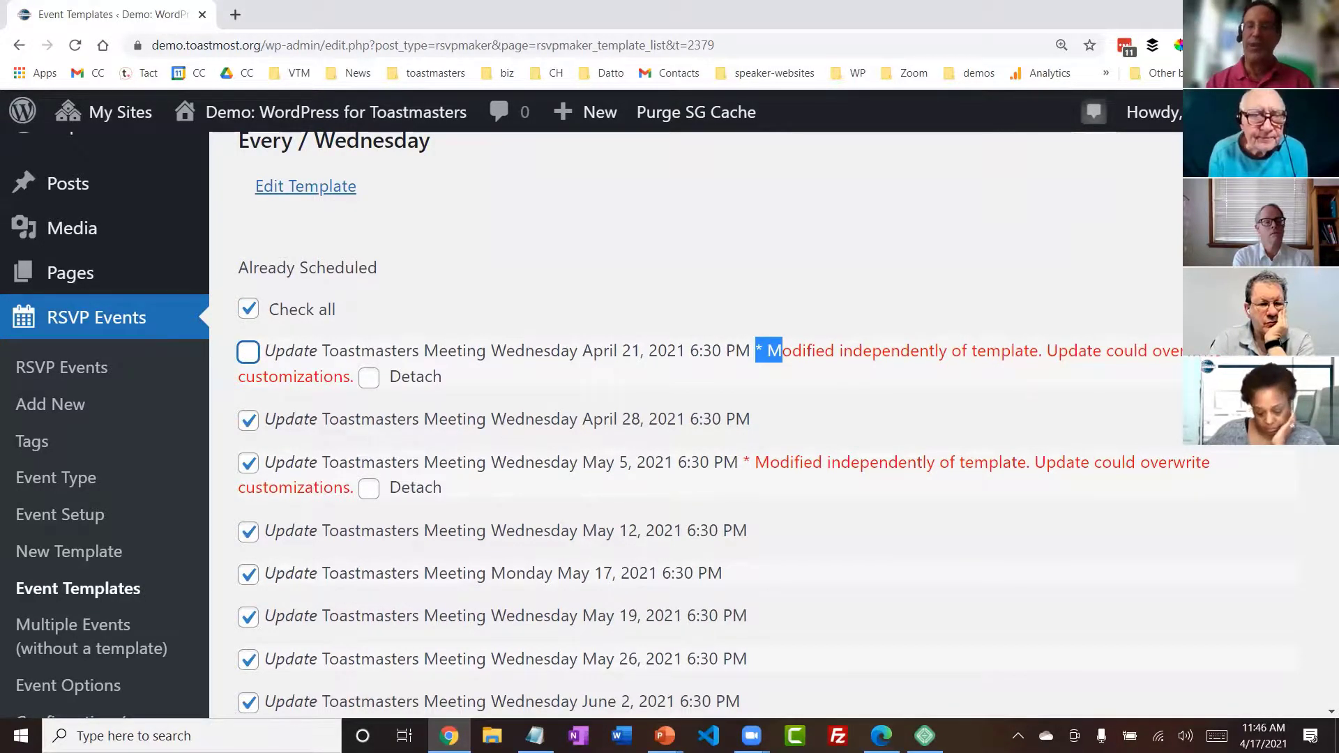
- Include the projected September 1 and September 8, 2021 meetings with publish status, and apply the template to all selected events
scroll(754, 426, "down", 14)
scroll(753, 425, "up", 1)
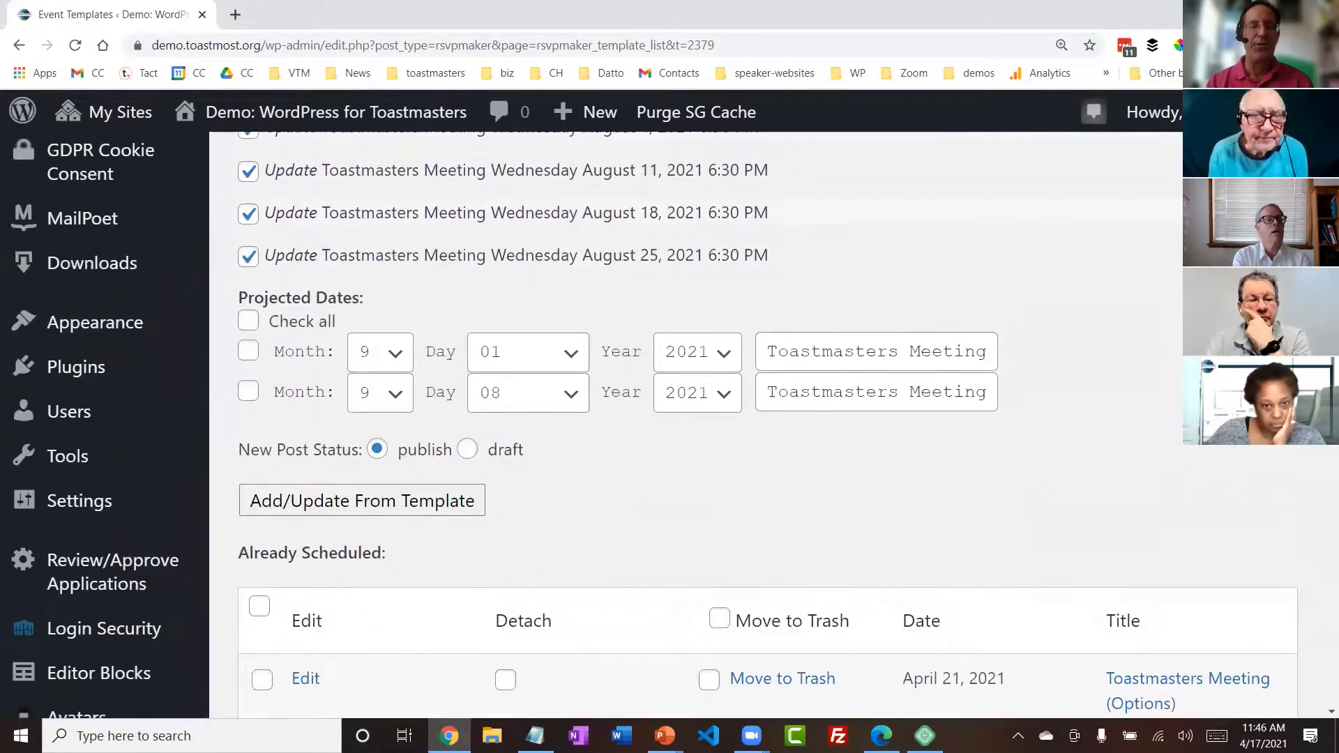
left_click(248, 351)
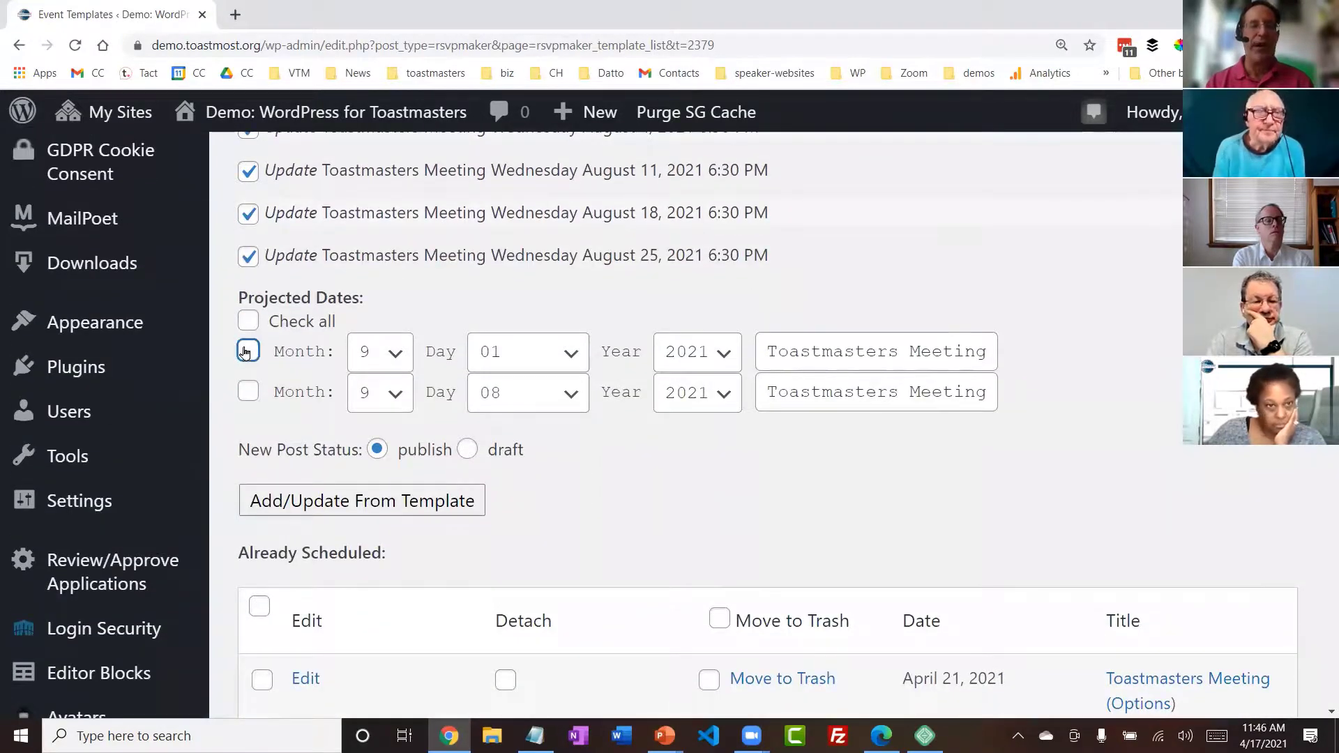
left_click(248, 394)
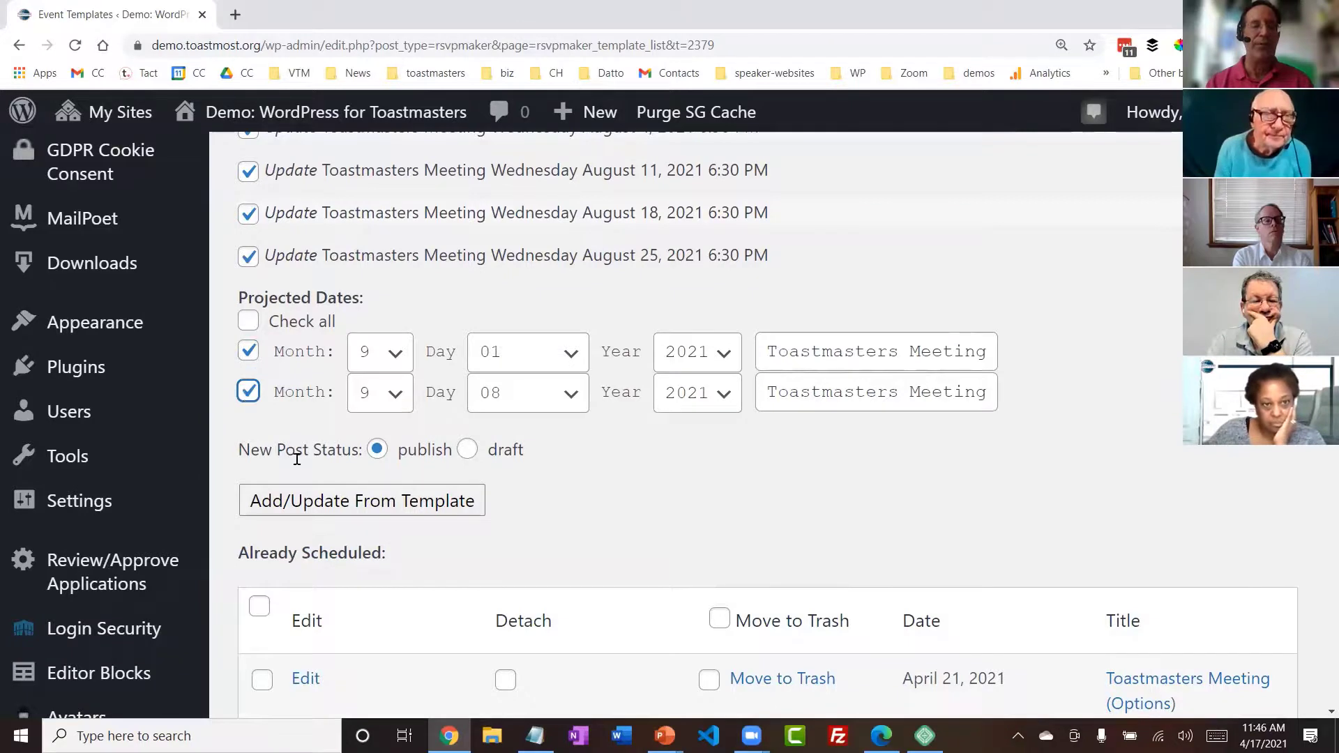
left_click(345, 501)
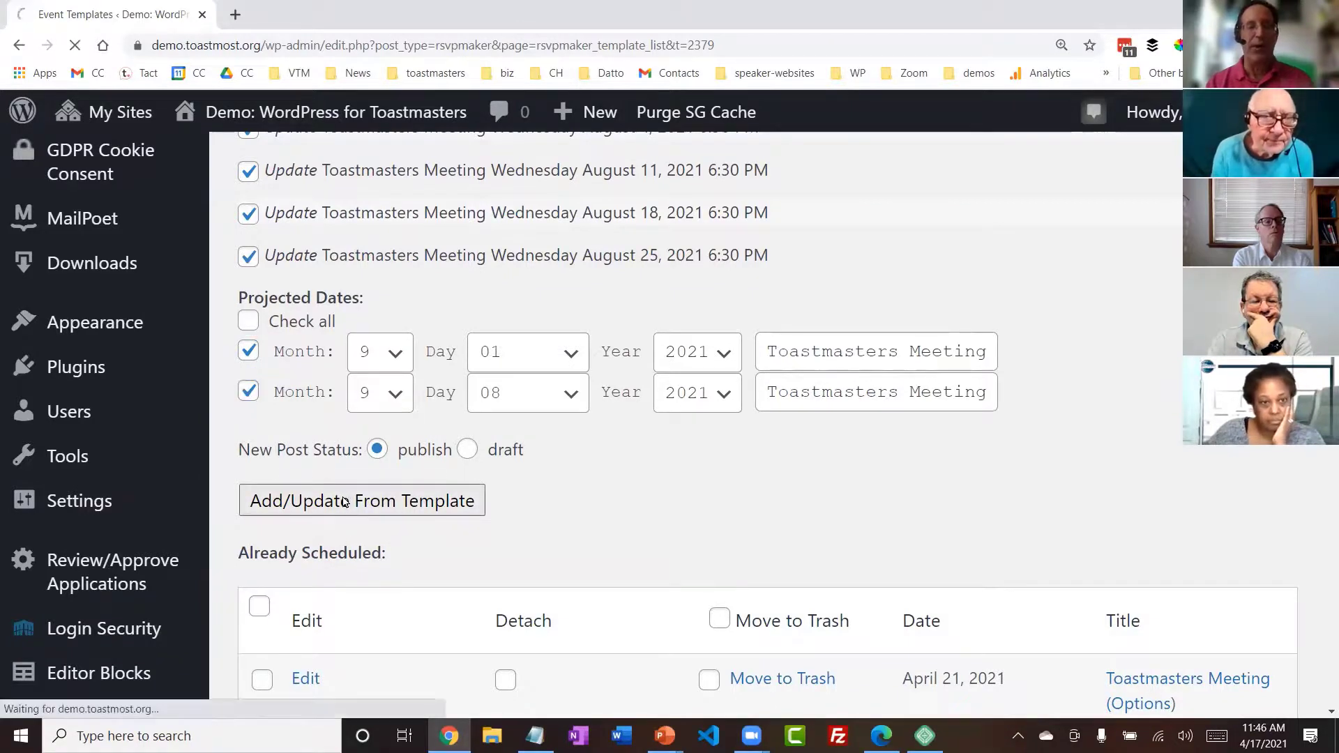